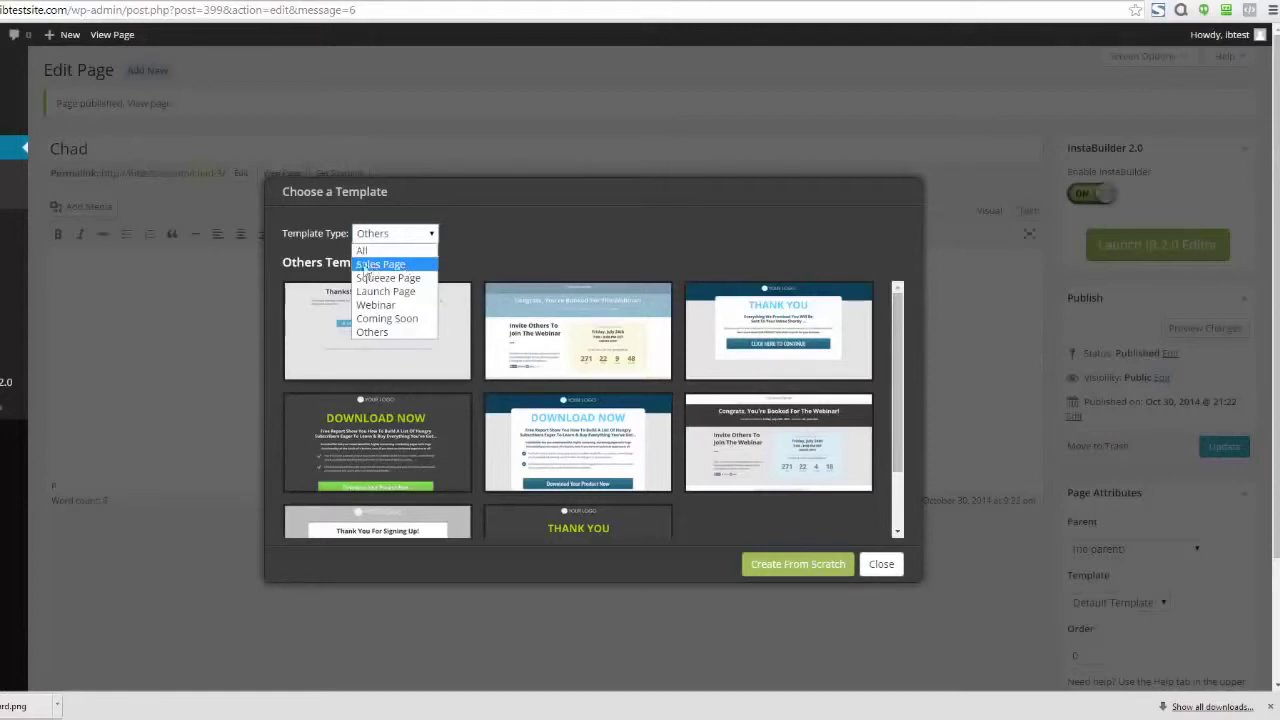
# Load the Sales Page template with the dark red background and the "Your Fancy Headline Goes Here..." headline.
pyautogui.click(402, 268)
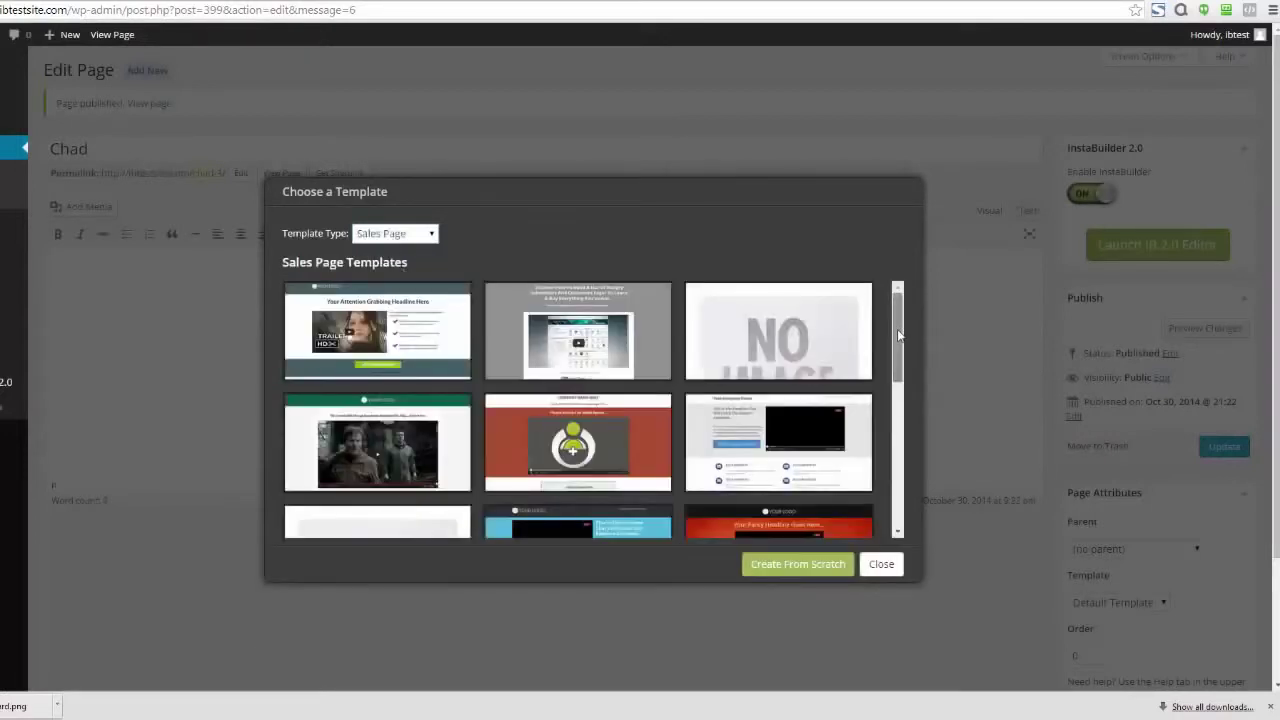
pyautogui.moveTo(898, 336); pyautogui.dragTo(898, 446)
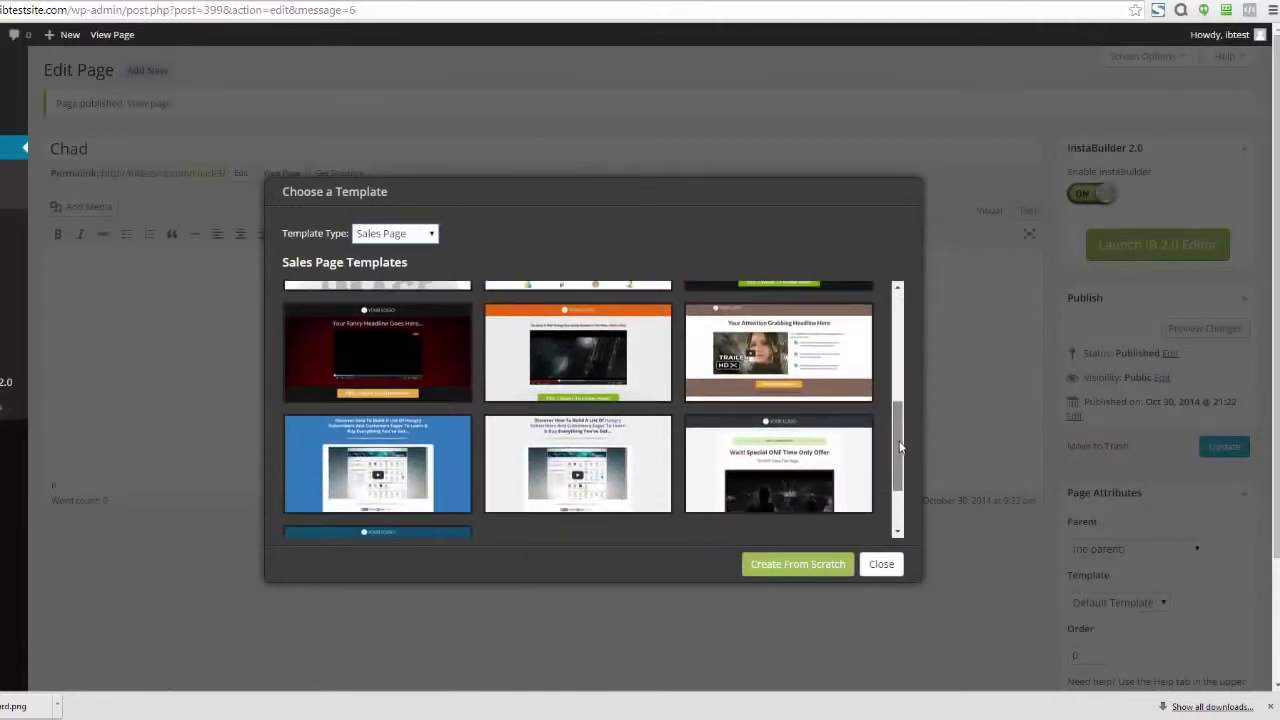
pyautogui.click(377, 354)
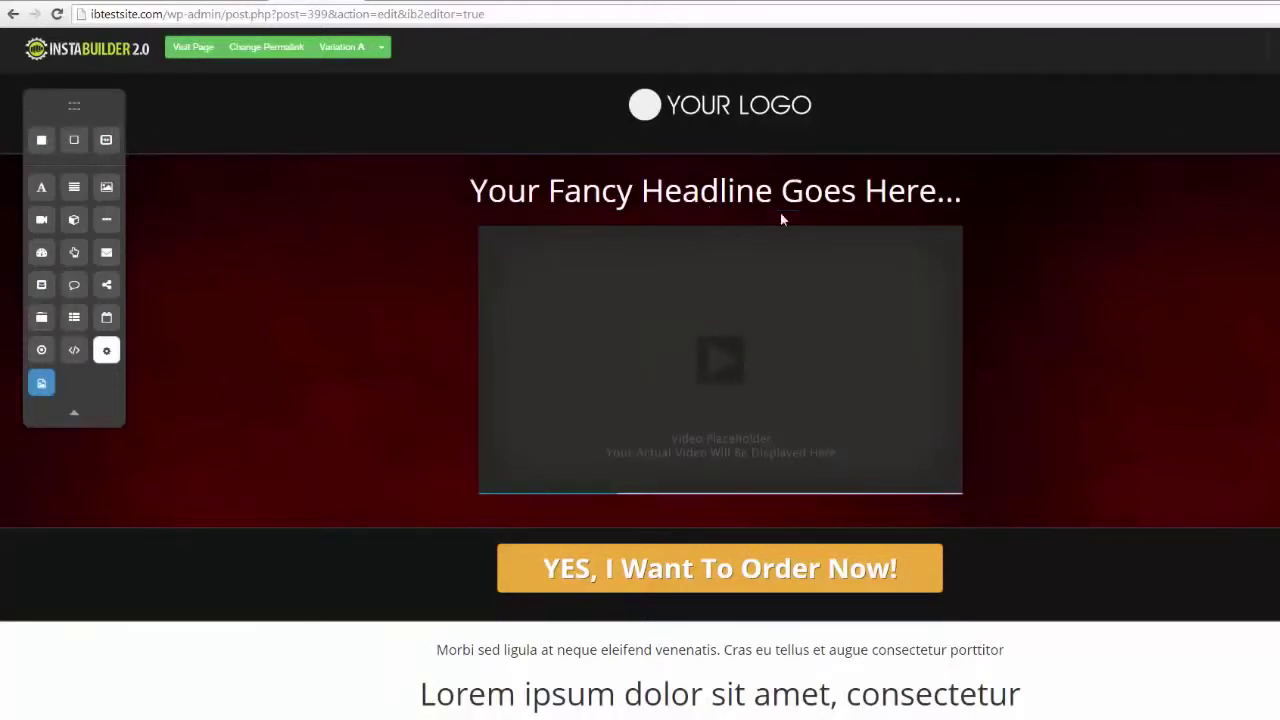
# Review the video placeholder's settings, including video type, URL, autoplay and controls, and close them without changes.
pyautogui.click(925, 479)
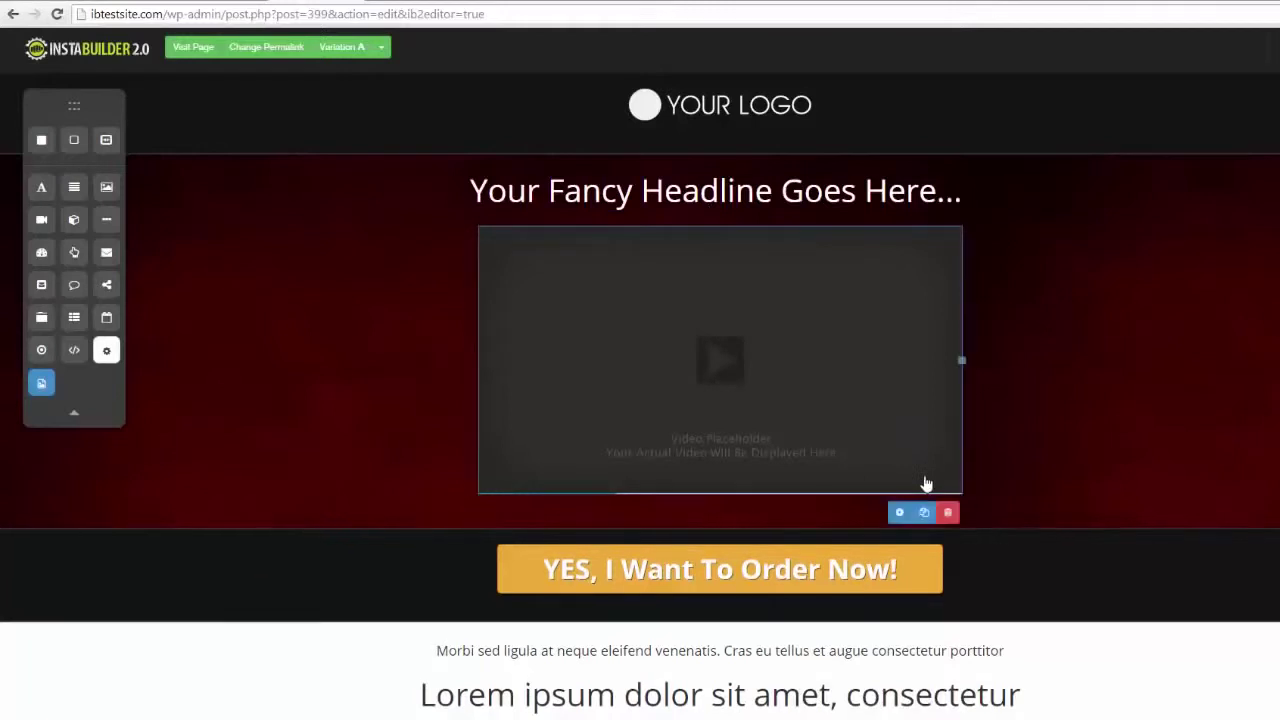
pyautogui.click(900, 512)
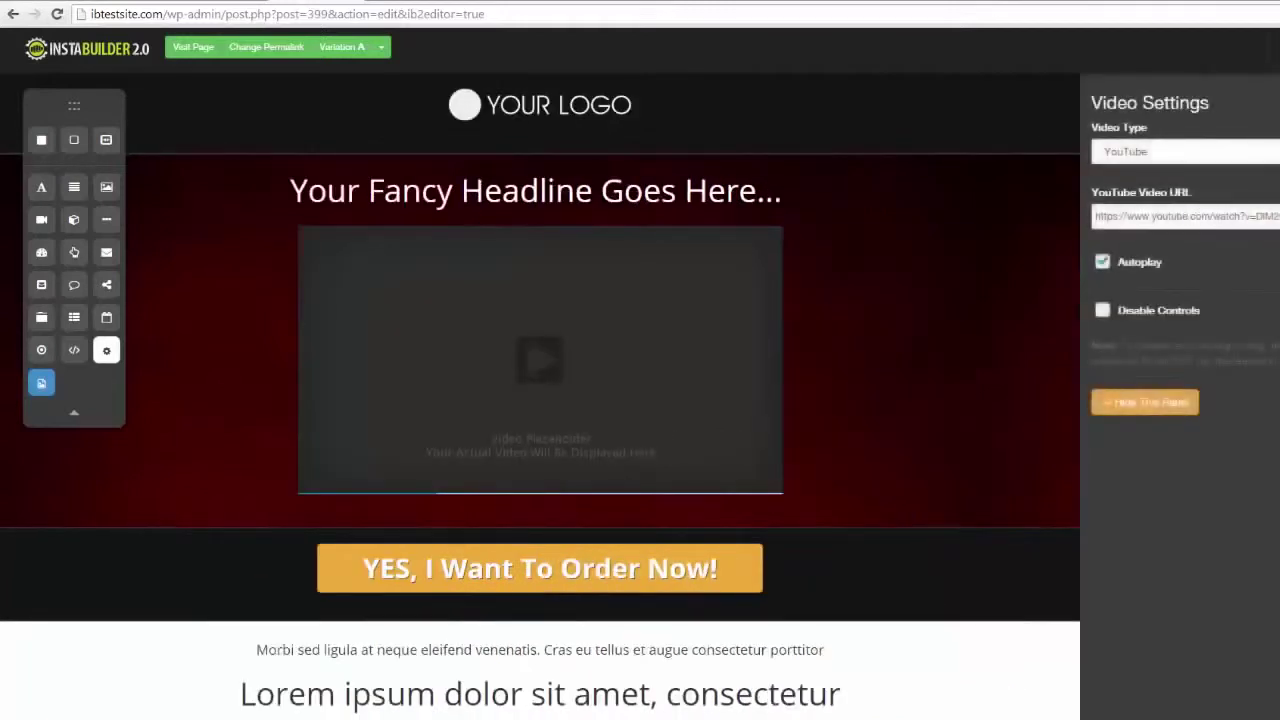
pyautogui.click(1150, 402)
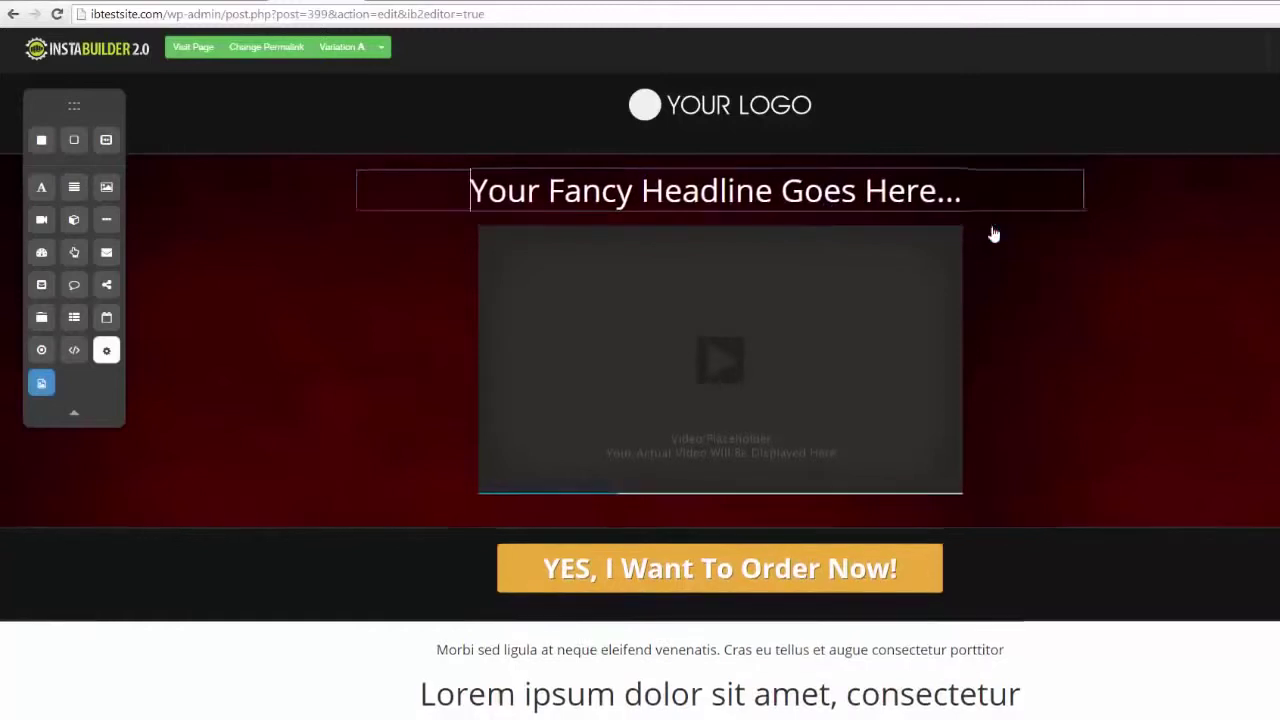
# Replace the headline text above the video with "Do Change It On The Fly!".
pyautogui.click(914, 215)
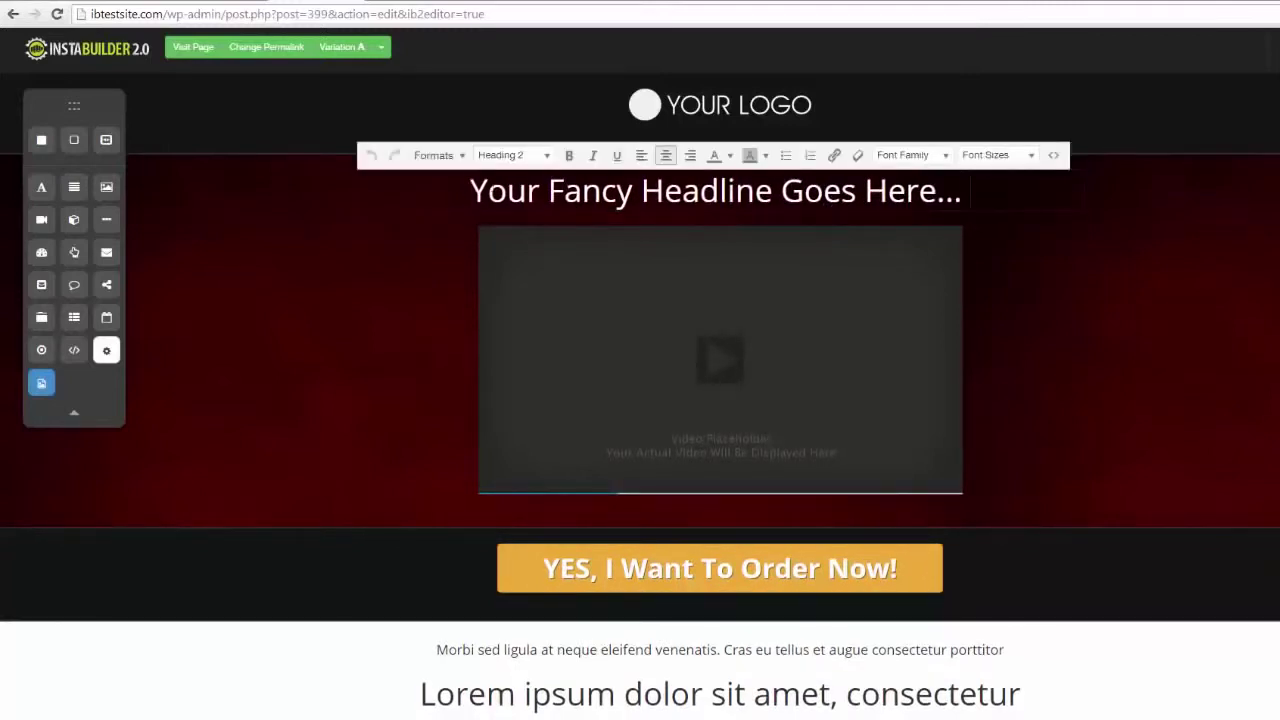
pyautogui.moveTo(968, 193); pyautogui.dragTo(471, 195)
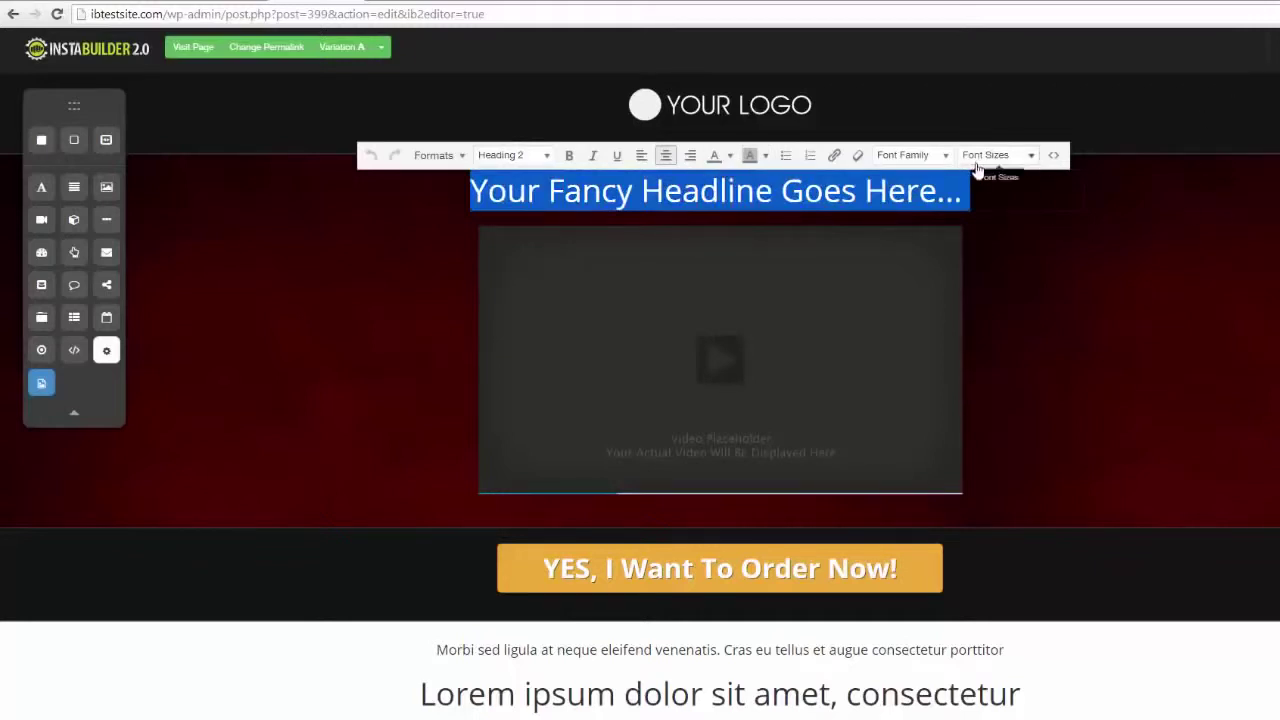
pyautogui.write('Do Change')
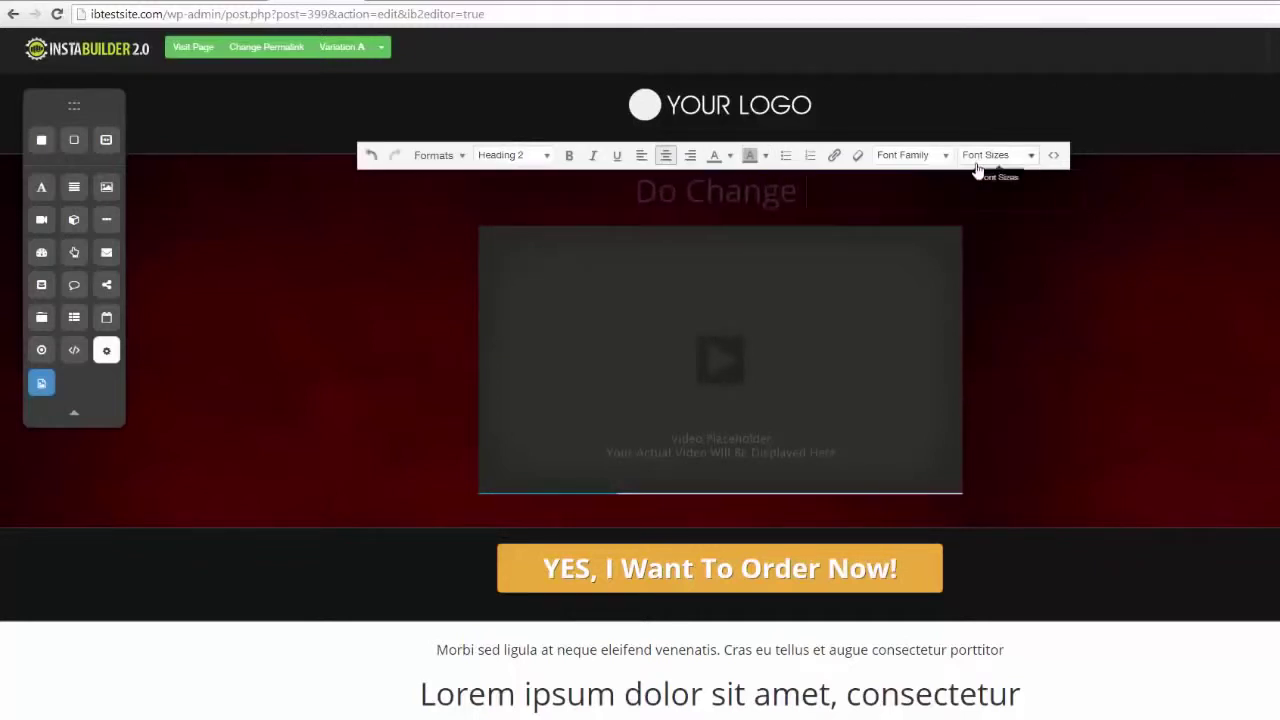
pyautogui.write(' It On The Fl')
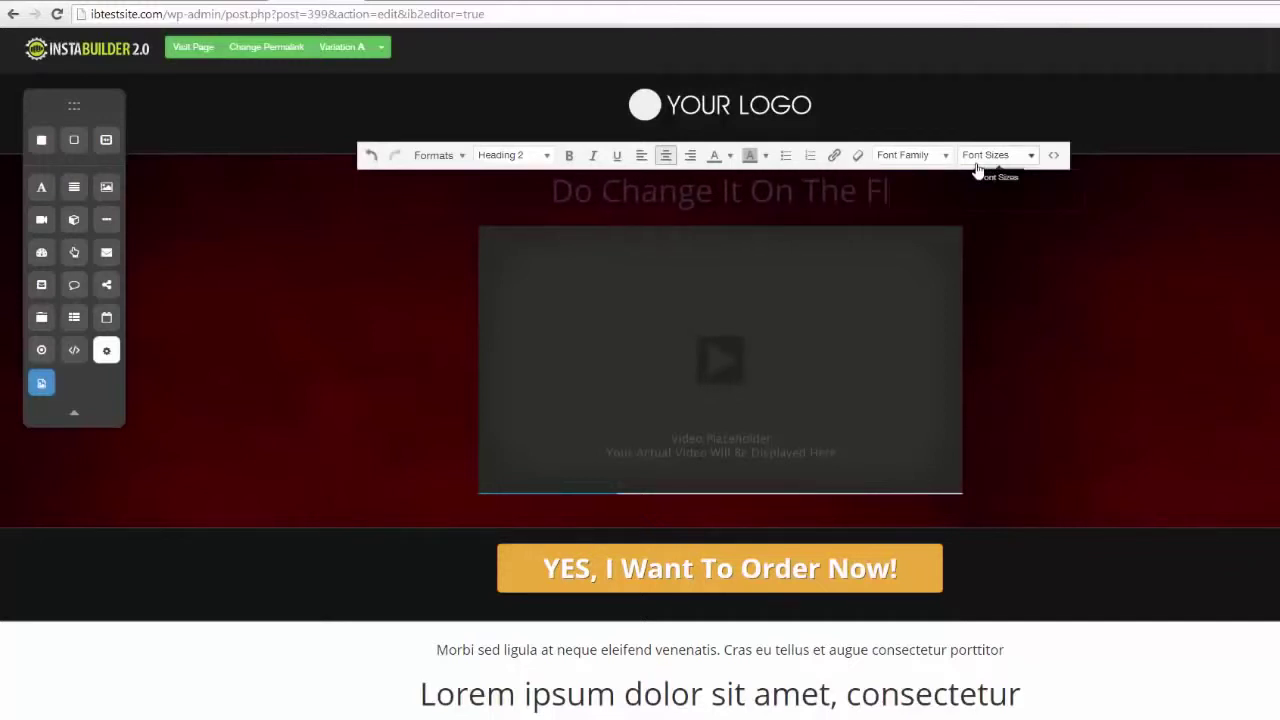
pyautogui.write('y!')
# Change the text color of the whole "Do Change It On The Fly!" headline to white.
pyautogui.hotkey('shift', 'Left')
pyautogui.hotkey('shift', 'Left')
pyautogui.hotkey('shift', 'Left')
pyautogui.hotkey('shift', 'Left')
pyautogui.hotkey('shift', 'Left')
pyautogui.hotkey('shift', 'Left')
pyautogui.hotkey('shift', 'Left')
pyautogui.hotkey('shift', 'Left')
pyautogui.hotkey('shift', 'Left')
pyautogui.hotkey('shift', 'Left')
pyautogui.hotkey('shift', 'Left')
pyautogui.hotkey('shift', 'Left')
pyautogui.hotkey('shift', 'Left')
pyautogui.hotkey('shift', 'Left')
pyautogui.hotkey('shift', 'Left')
pyautogui.hotkey('shift', 'Left')
pyautogui.hotkey('shift', 'Left')
pyautogui.hotkey('shift', 'Left')
pyautogui.hotkey('shift', 'Left')
pyautogui.hotkey('shift', 'Left')
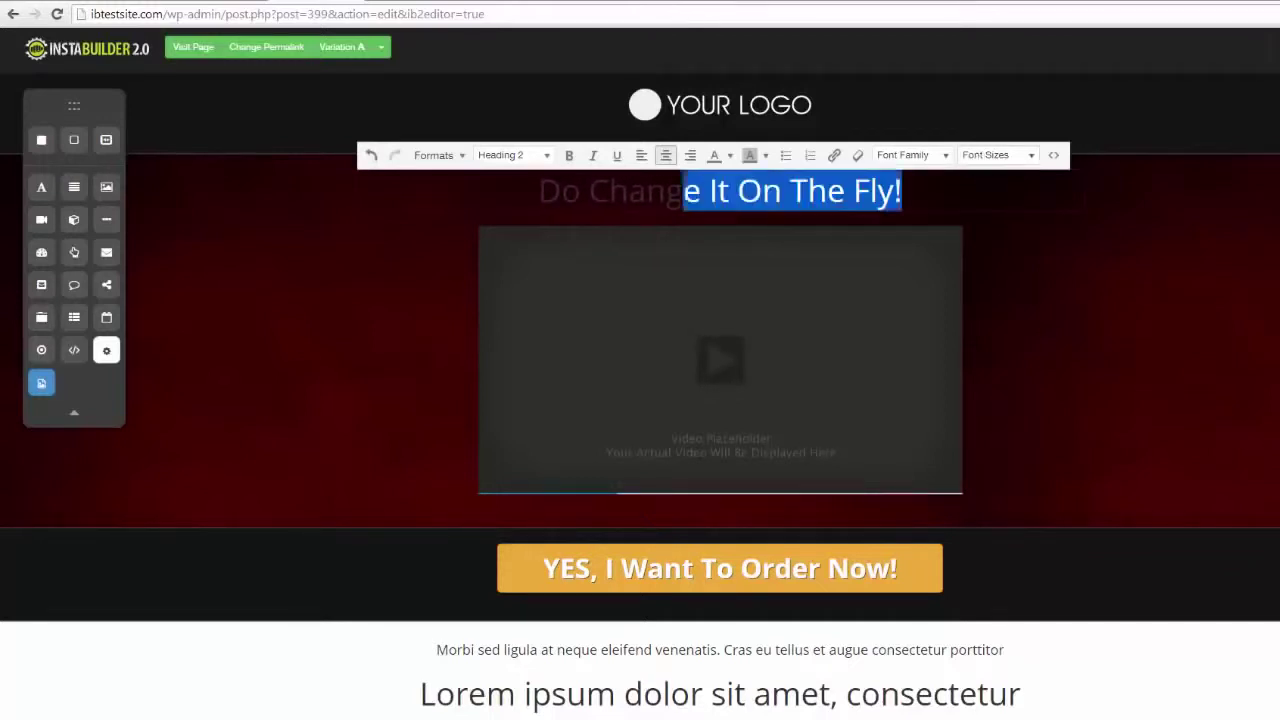
pyautogui.click(729, 156)
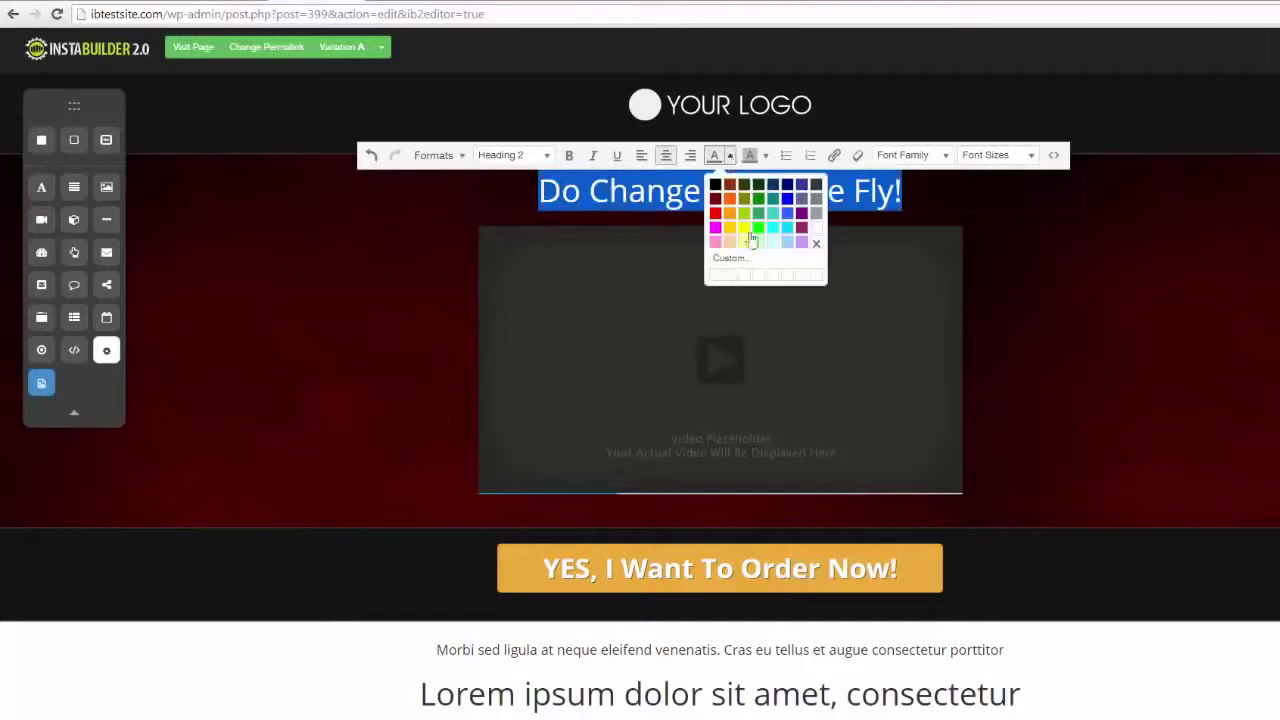
pyautogui.click(808, 240)
pyautogui.click(1058, 258)
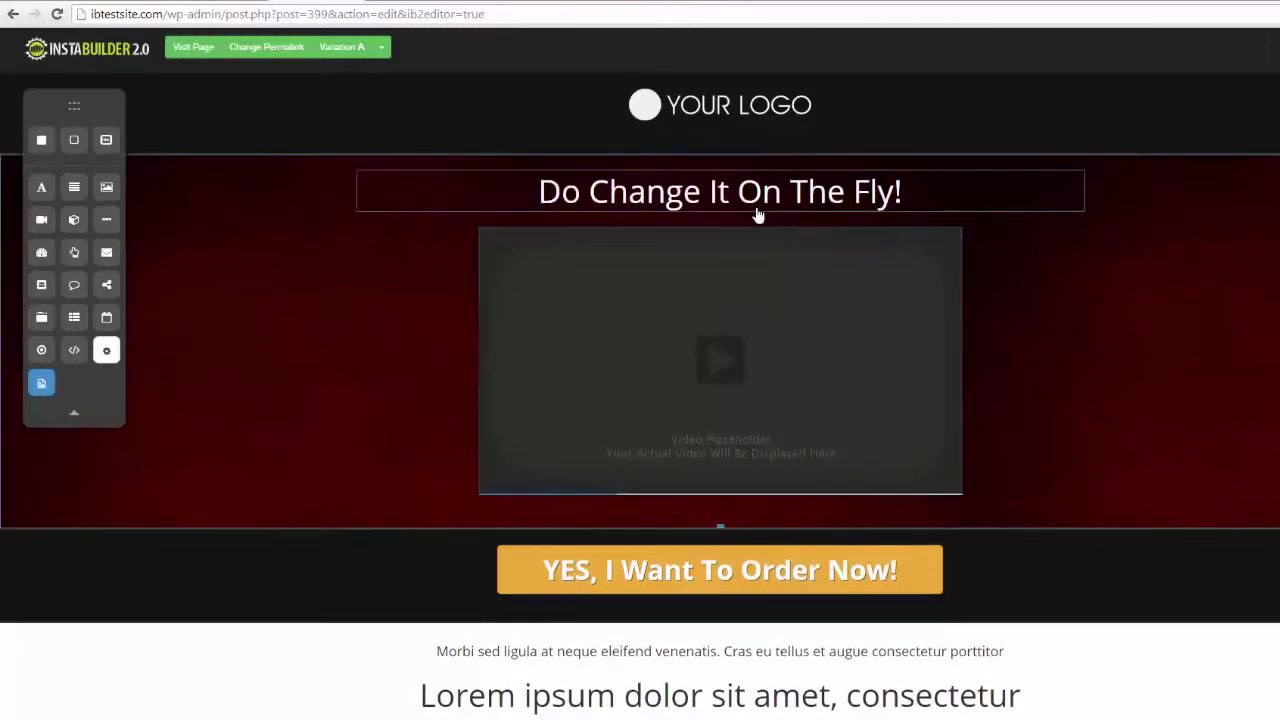
# Move the headline below the video placeholder and add a title element with a text element above the video.
pyautogui.moveTo(900, 200); pyautogui.dragTo(896, 478)
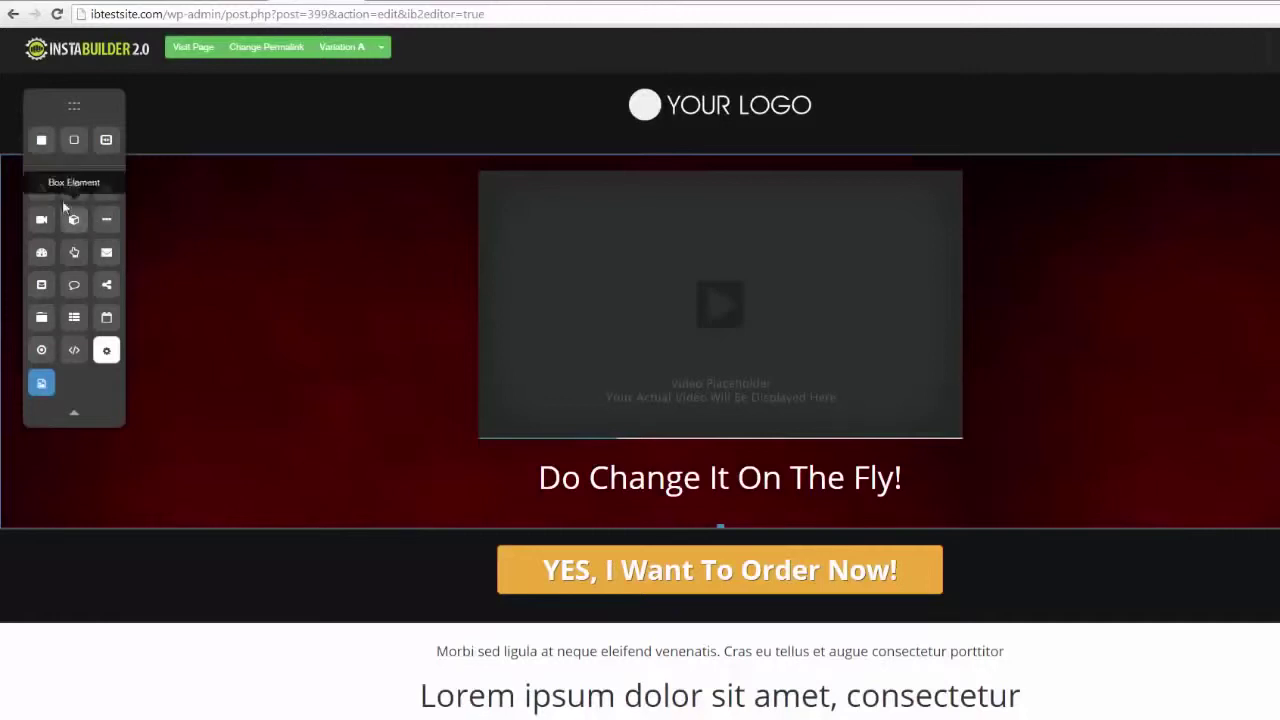
pyautogui.moveTo(47, 196); pyautogui.dragTo(627, 192)
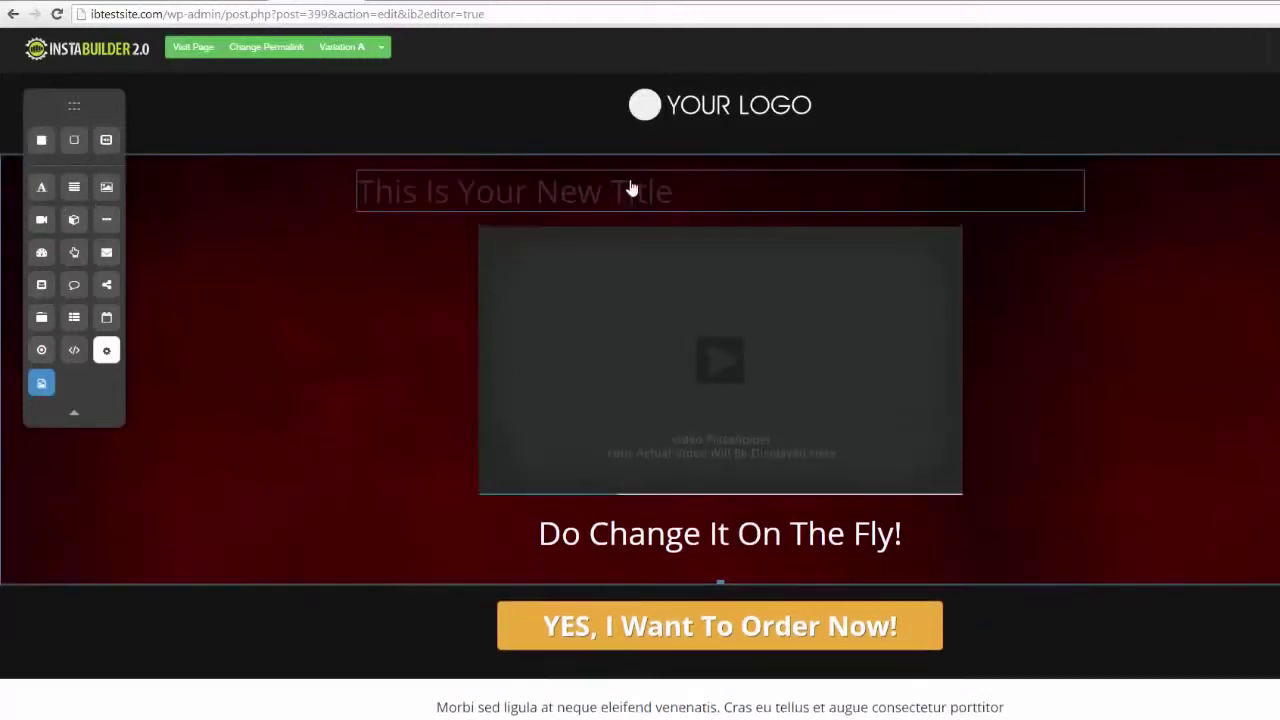
pyautogui.moveTo(78, 190); pyautogui.dragTo(597, 223)
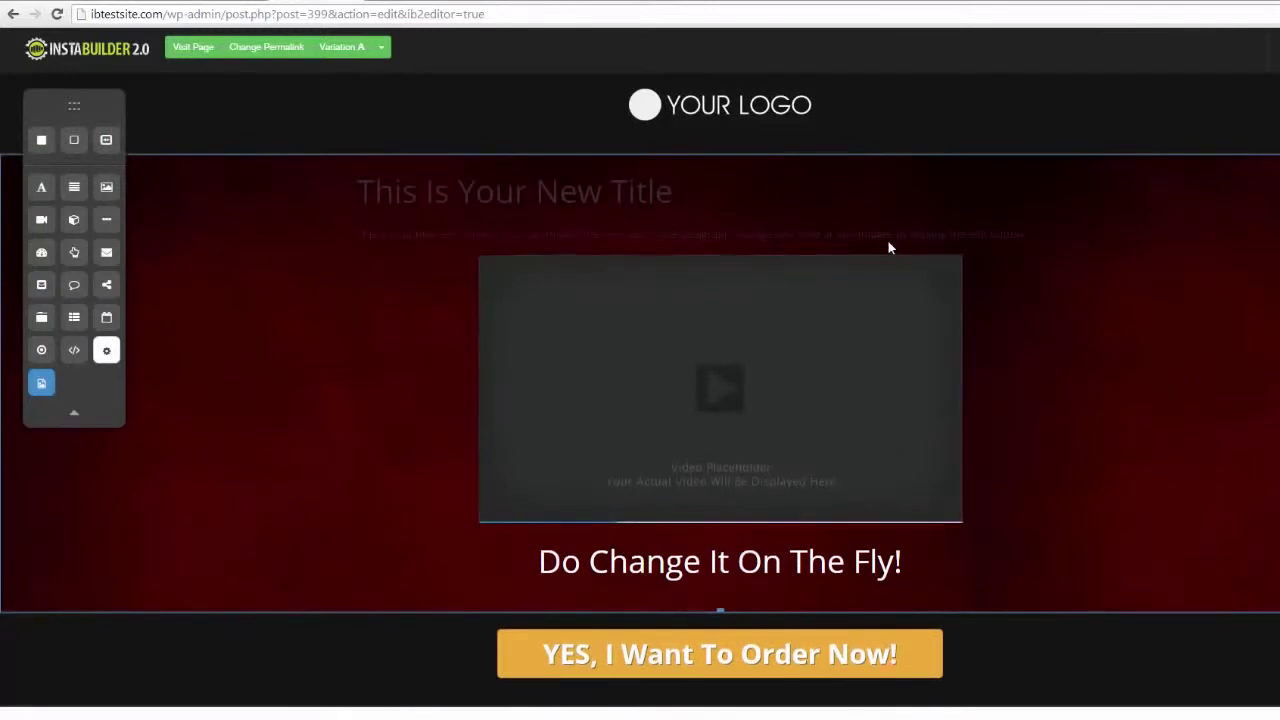
# Add an image element between the new text and the video placeholder and view its image settings.
pyautogui.moveTo(109, 194); pyautogui.dragTo(615, 278)
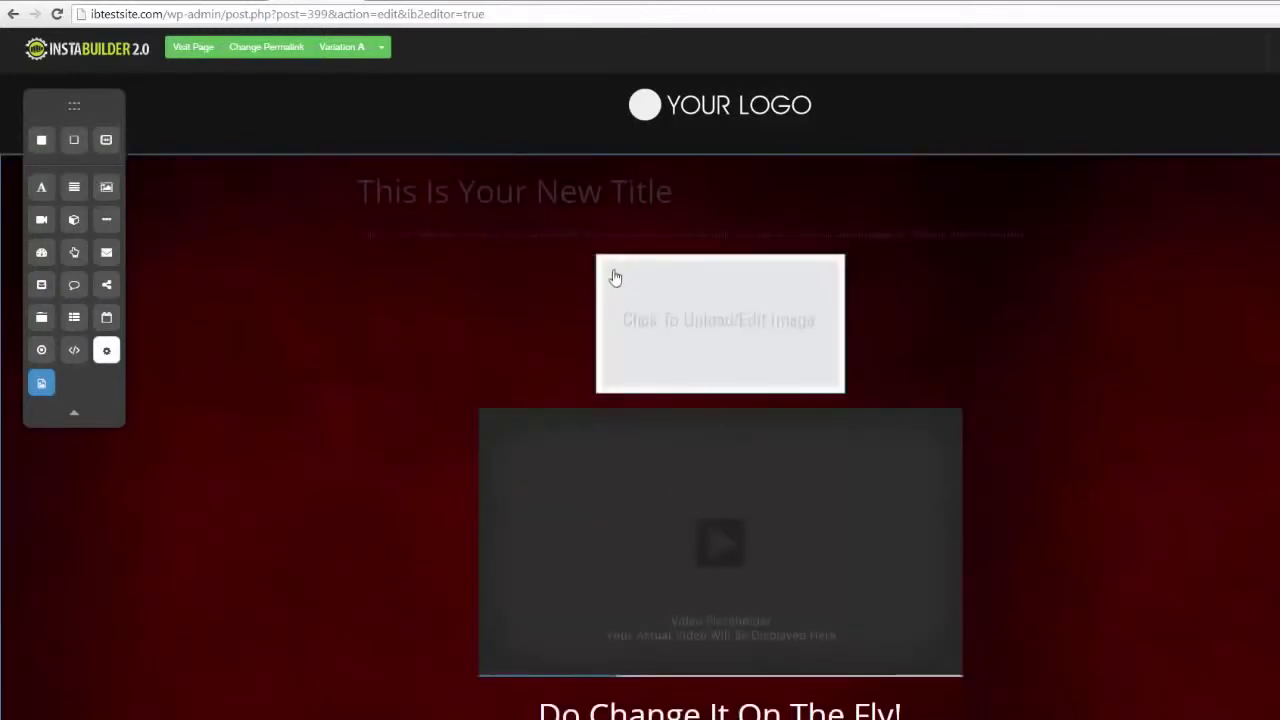
pyautogui.click(738, 322)
pyautogui.click(706, 411)
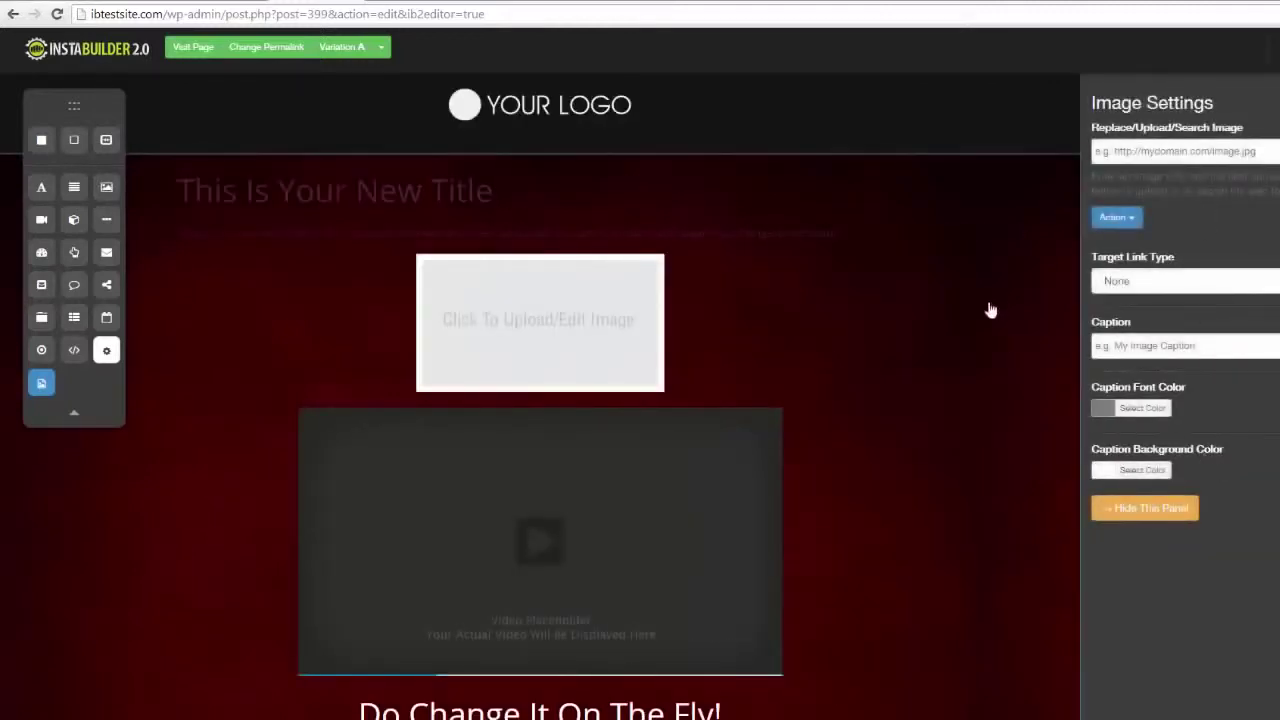
pyautogui.click(1145, 508)
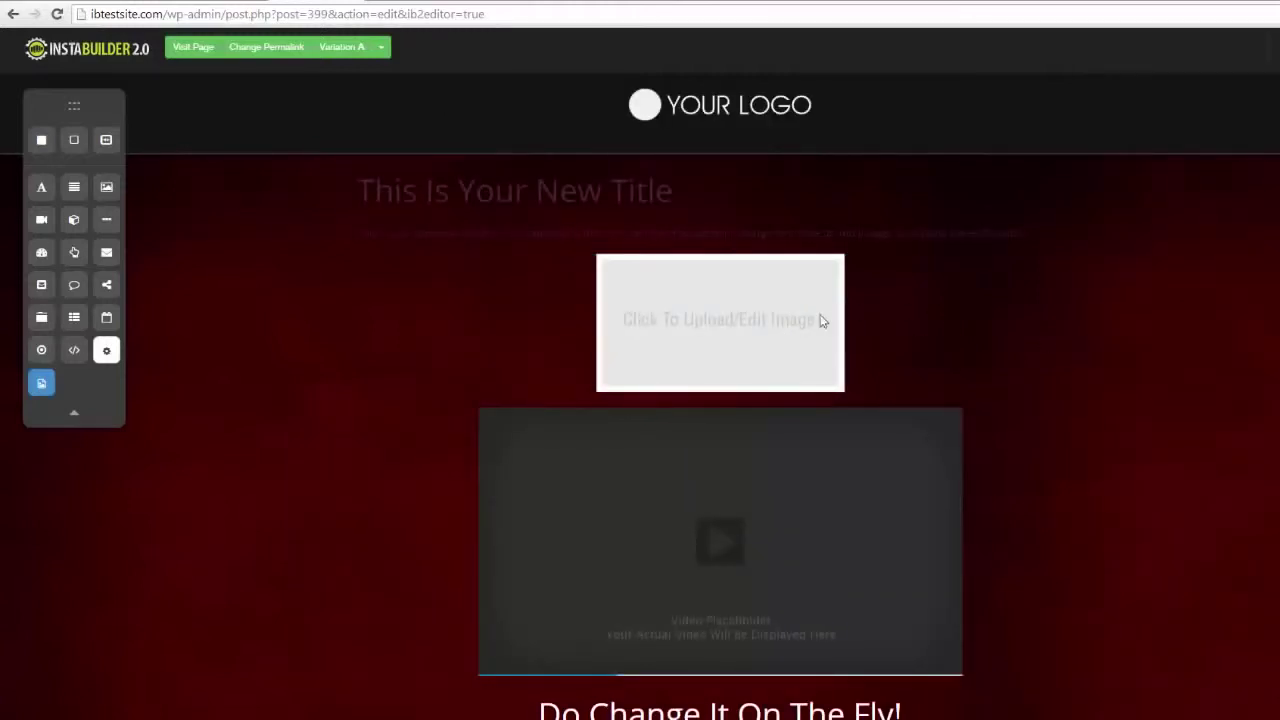
# Delete the image element above the video placeholder.
pyautogui.moveTo(837, 320)
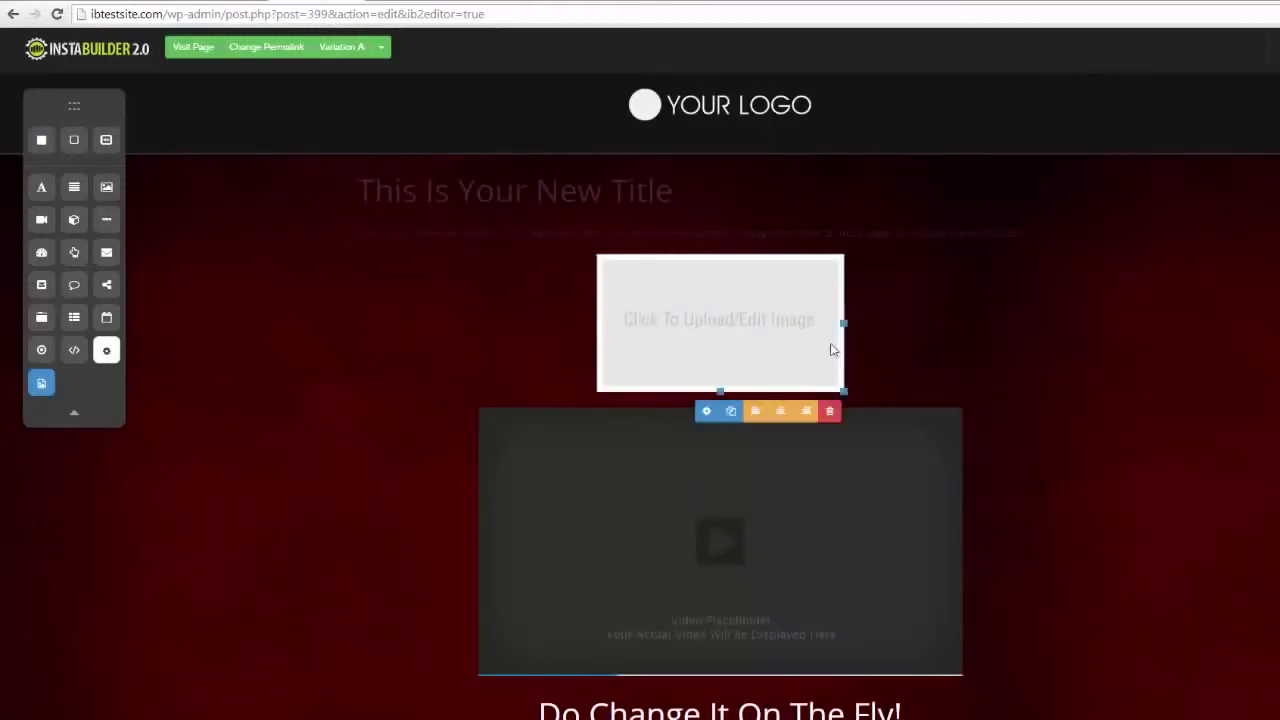
pyautogui.click(828, 412)
pyautogui.click(757, 107)
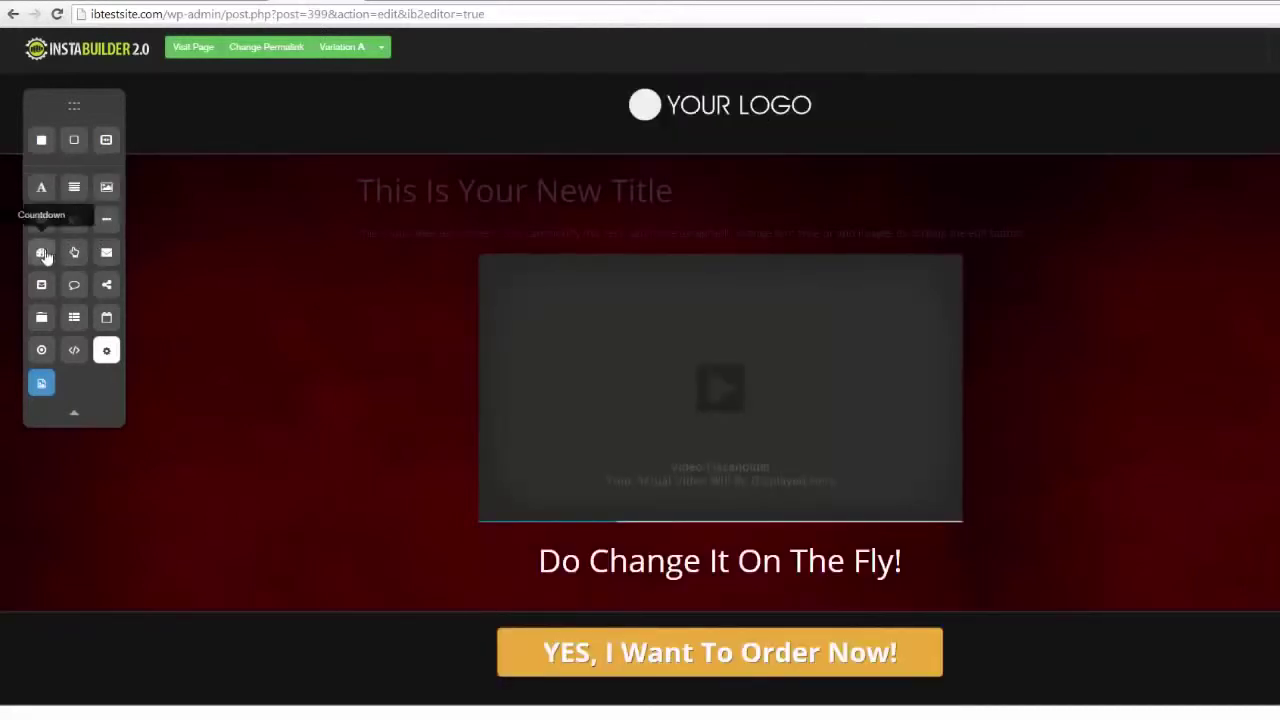
# Add a countdown element below the new title and review its Countdown Setup options.
pyautogui.moveTo(44, 256); pyautogui.dragTo(680, 230)
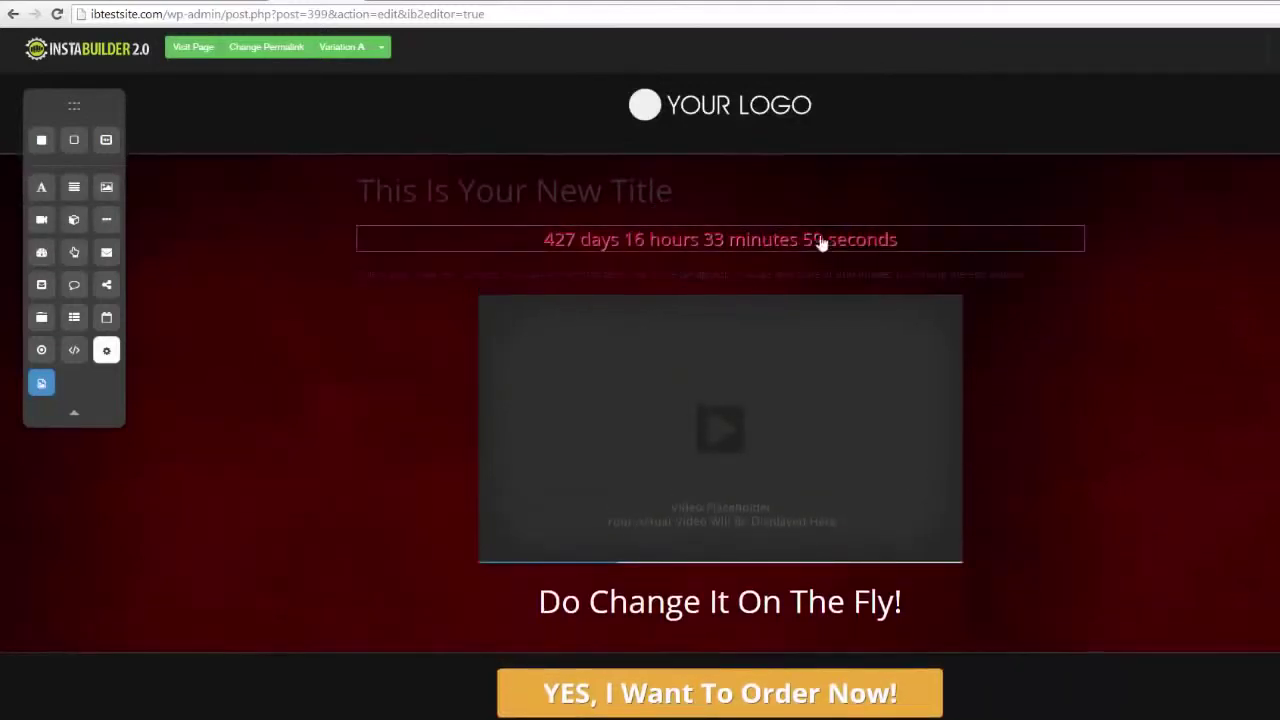
pyautogui.click(945, 270)
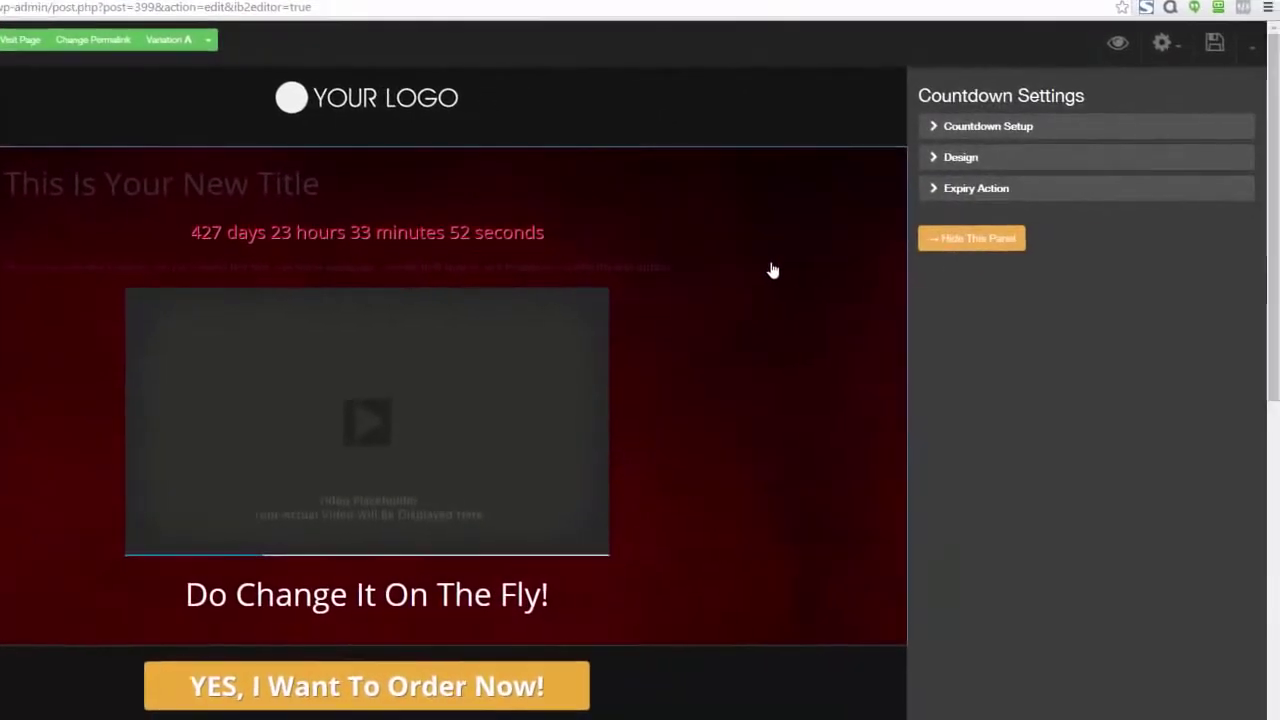
pyautogui.click(930, 130)
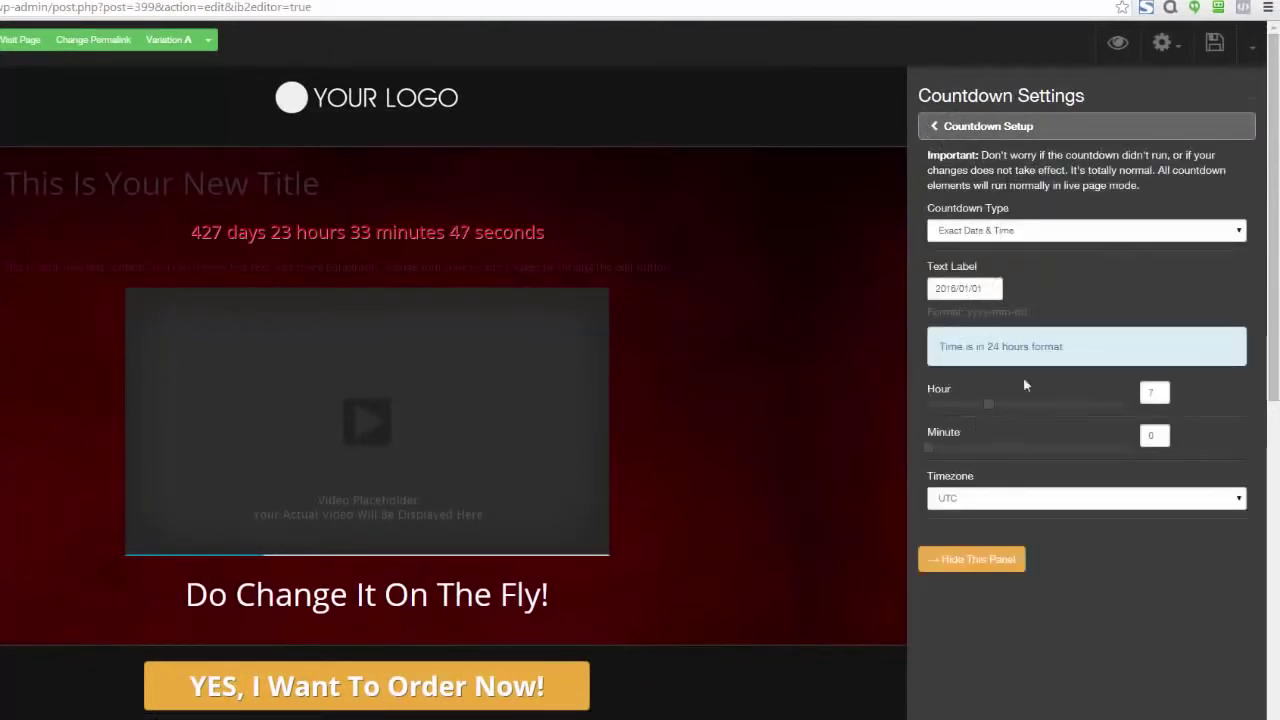
pyautogui.click(938, 130)
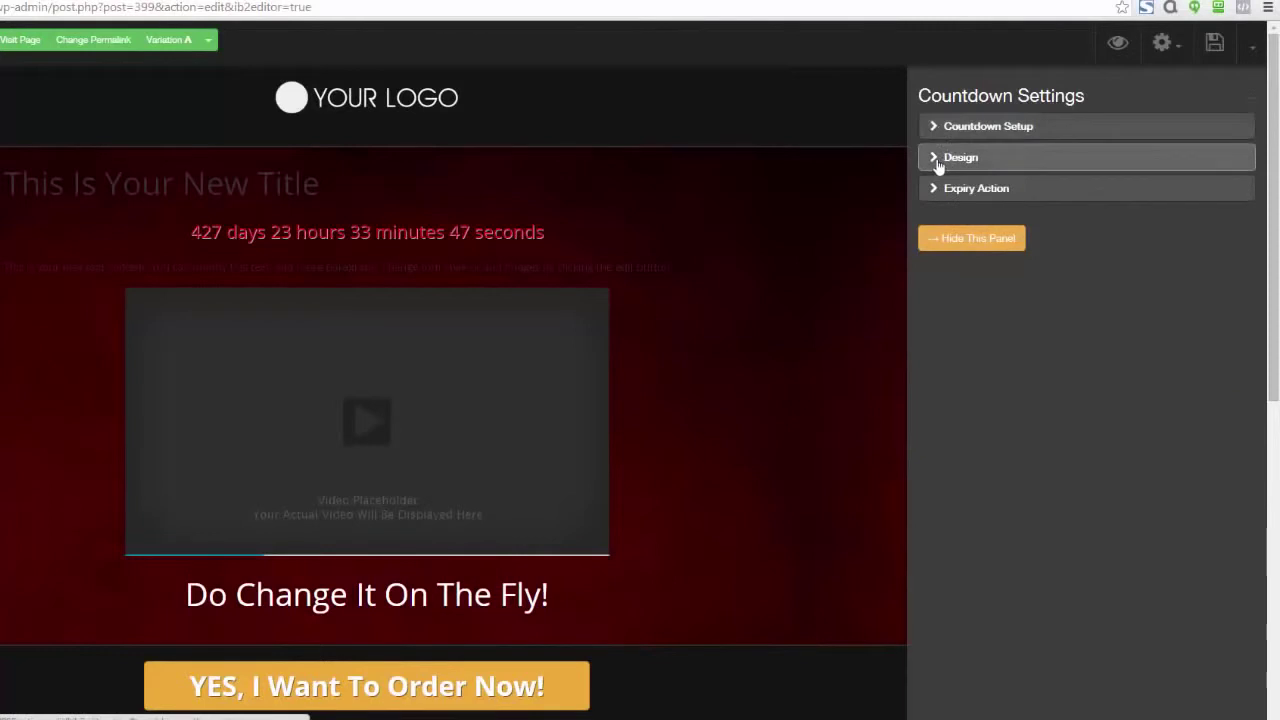
# Try the Fancy Text, Flat Box and Glossy Box countdown styles, ending with the Circular style.
pyautogui.click(937, 160)
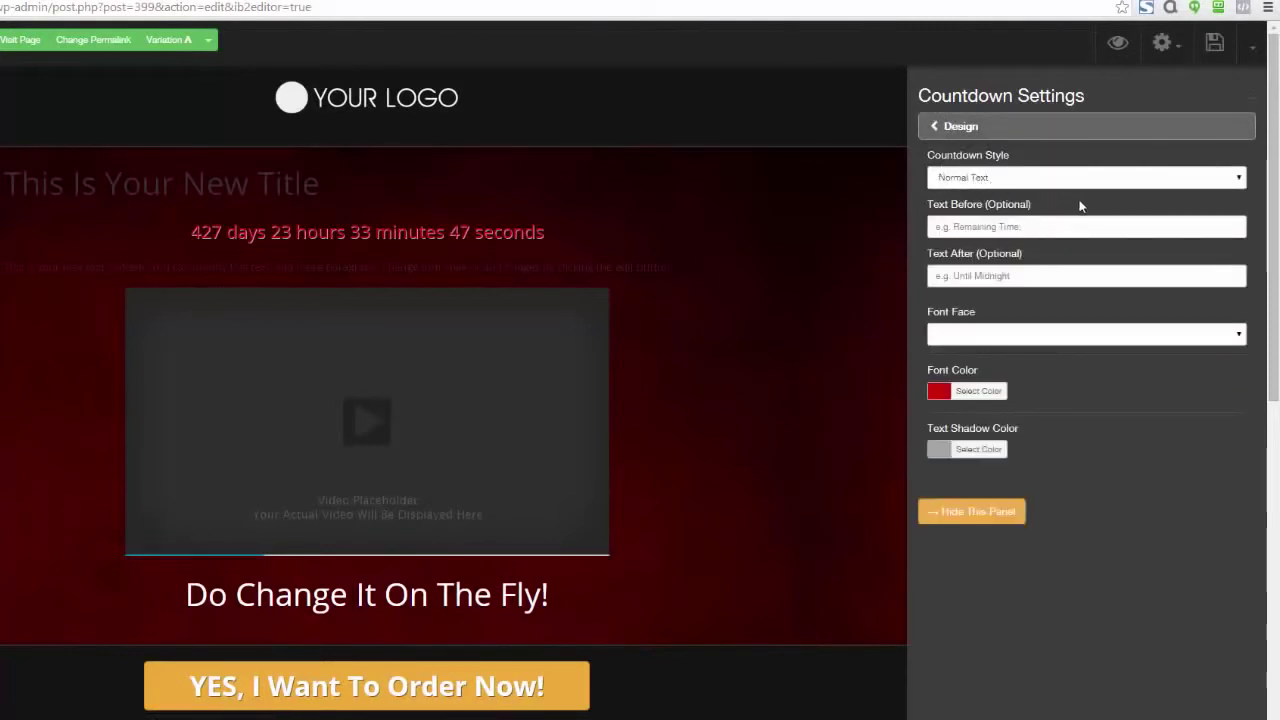
pyautogui.click(1231, 178)
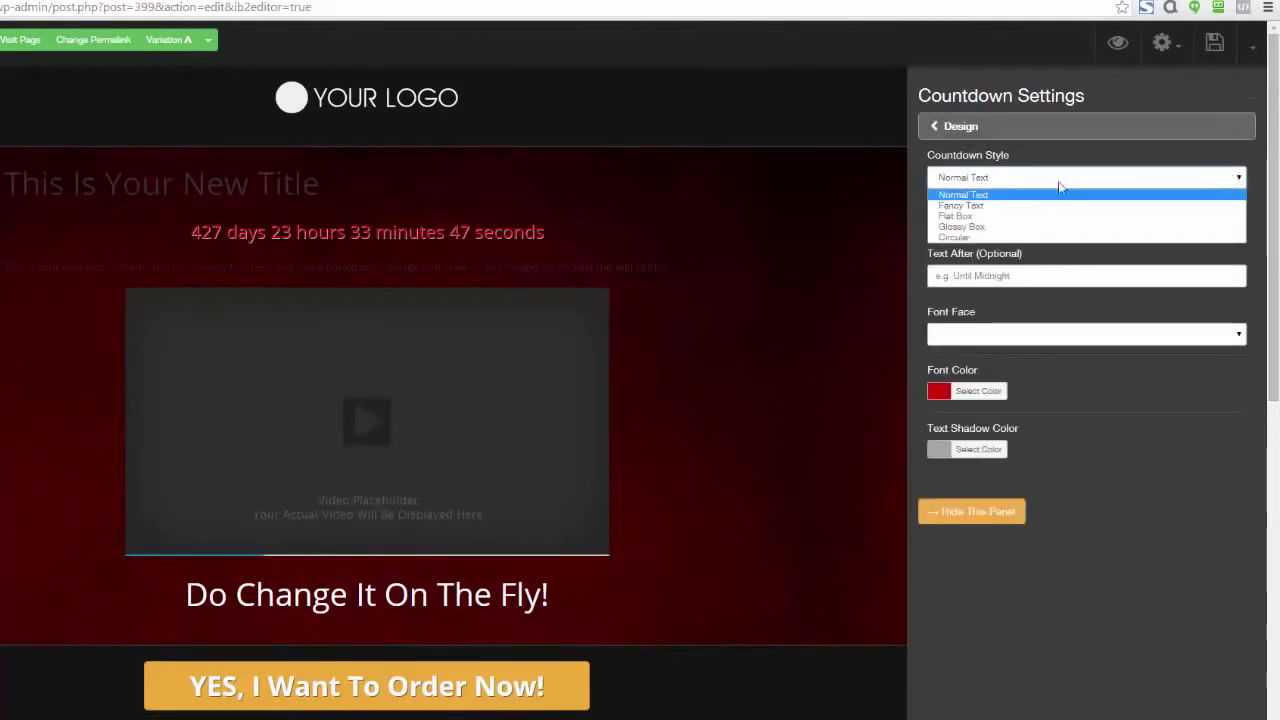
pyautogui.click(1005, 207)
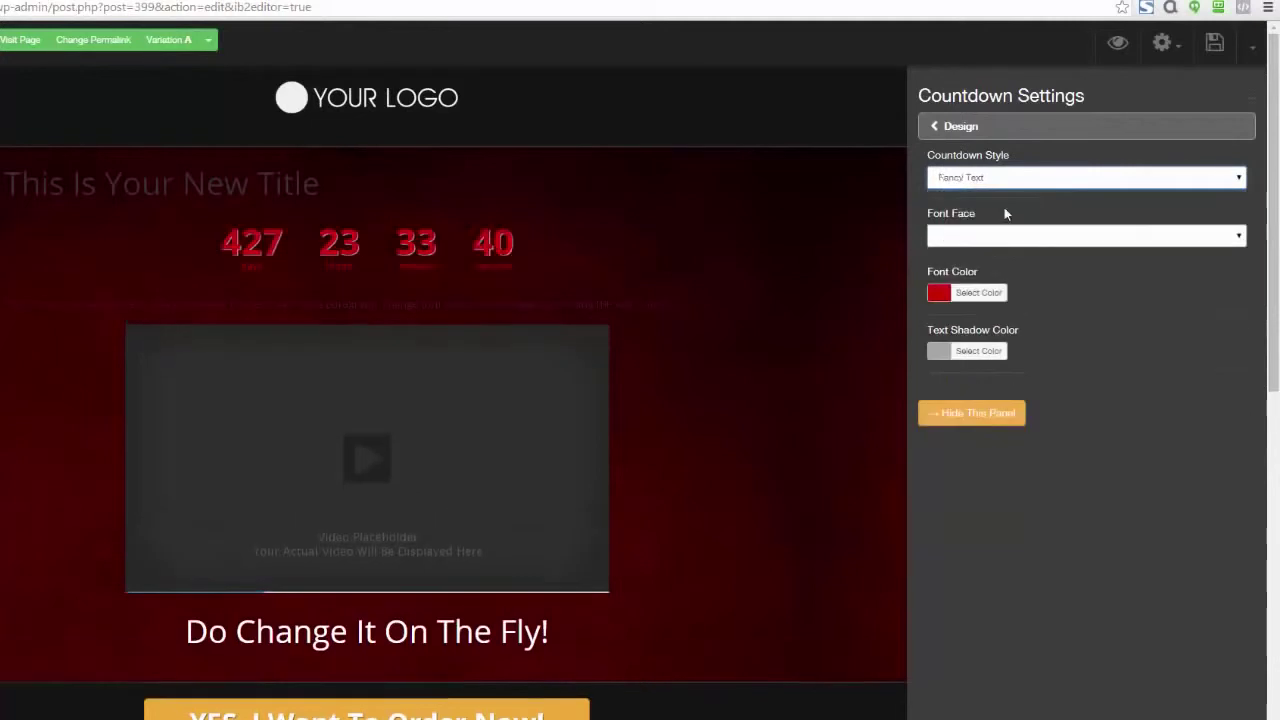
pyautogui.click(1233, 177)
pyautogui.click(1106, 218)
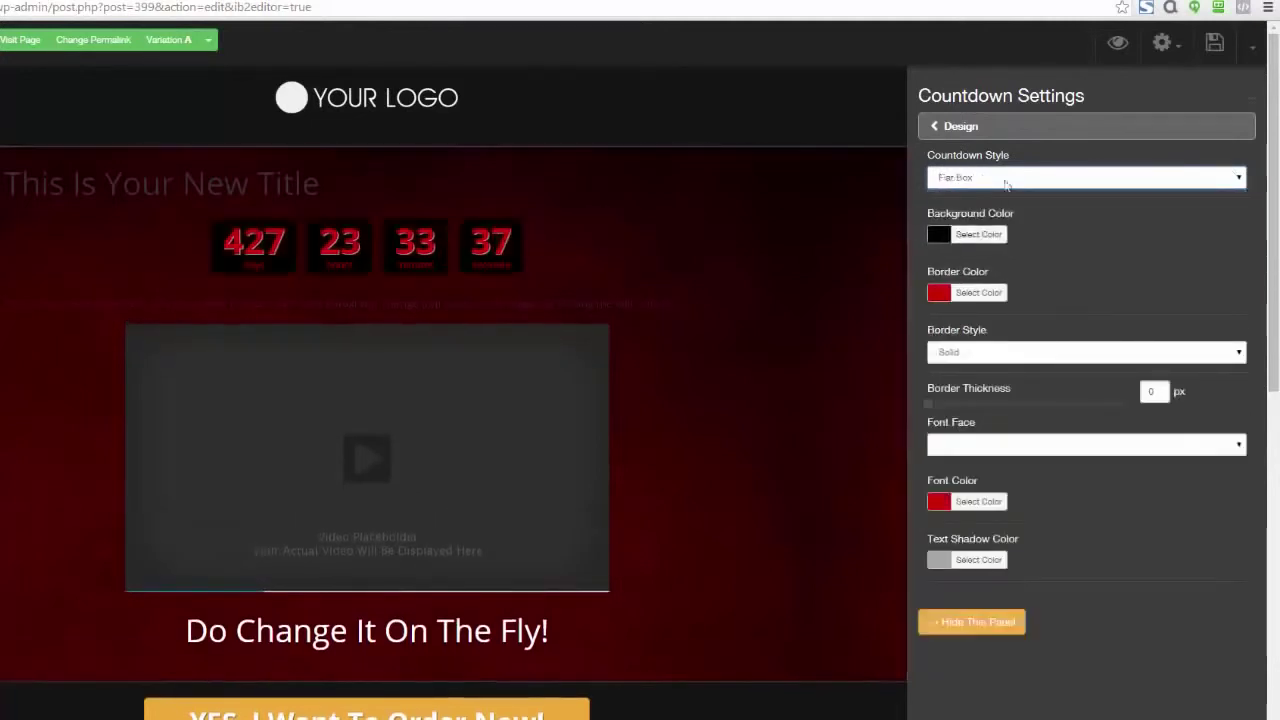
pyautogui.click(1240, 180)
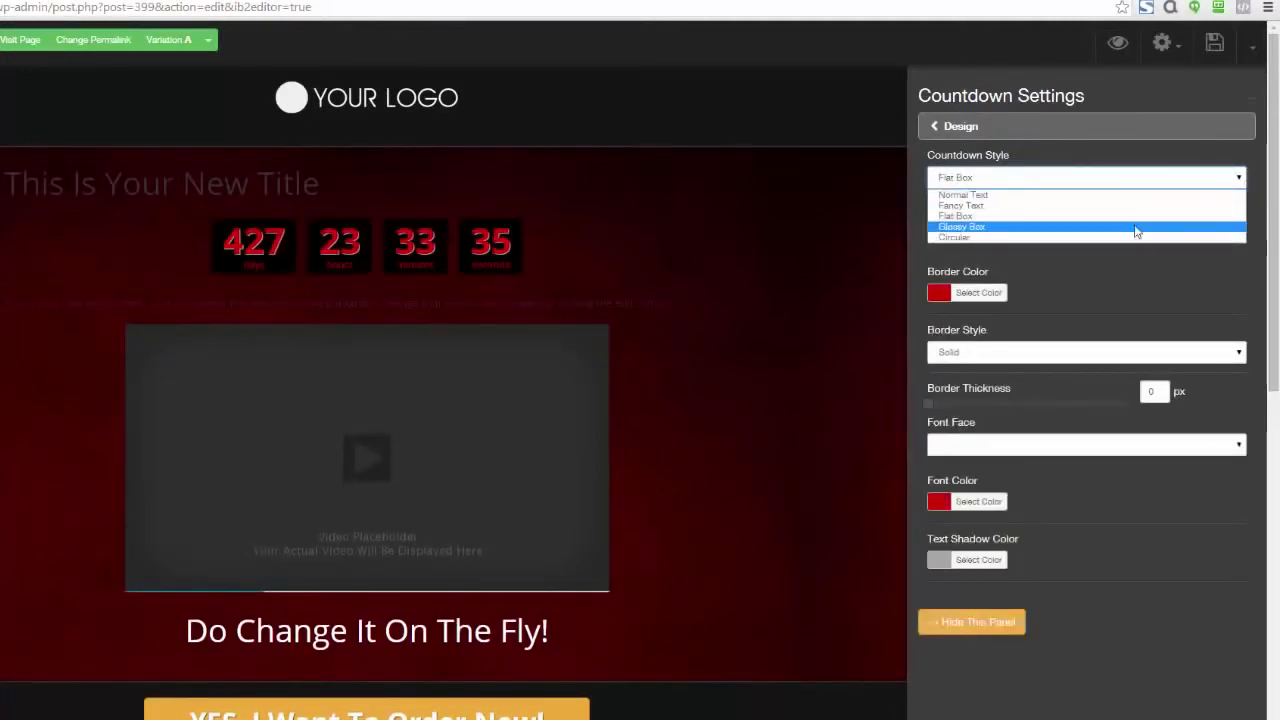
pyautogui.click(1136, 224)
pyautogui.click(1228, 183)
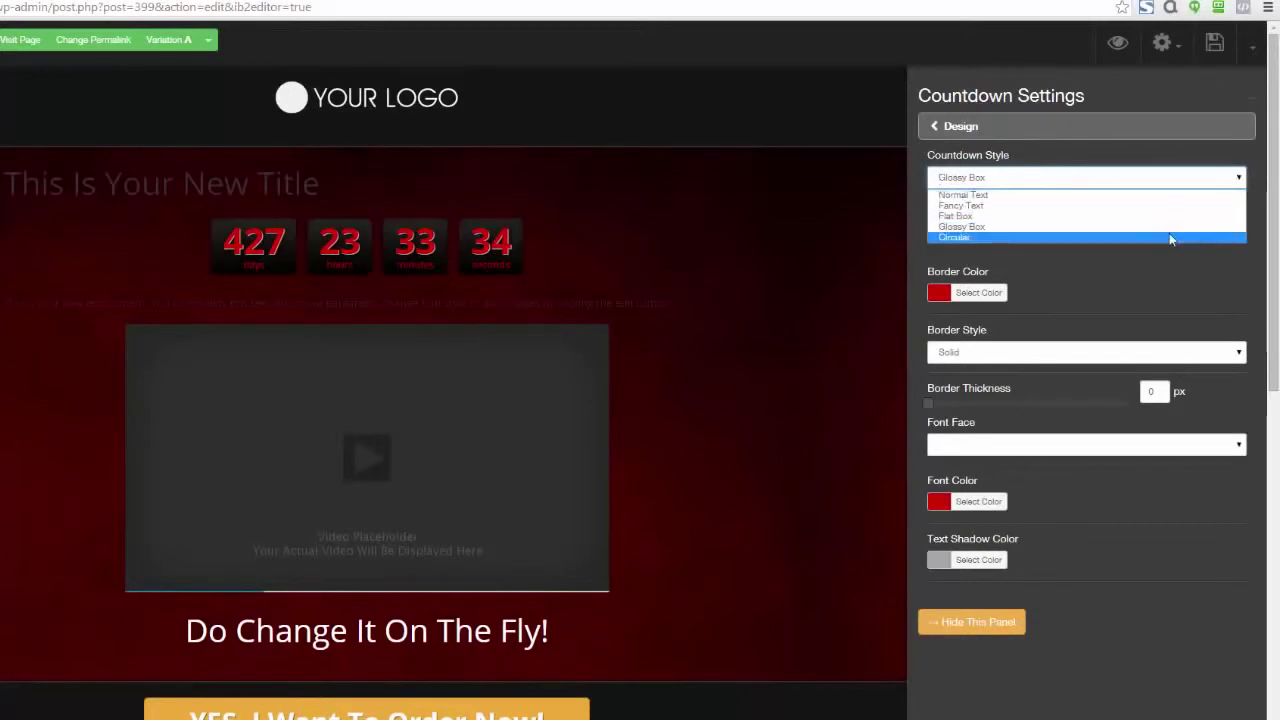
pyautogui.click(1168, 240)
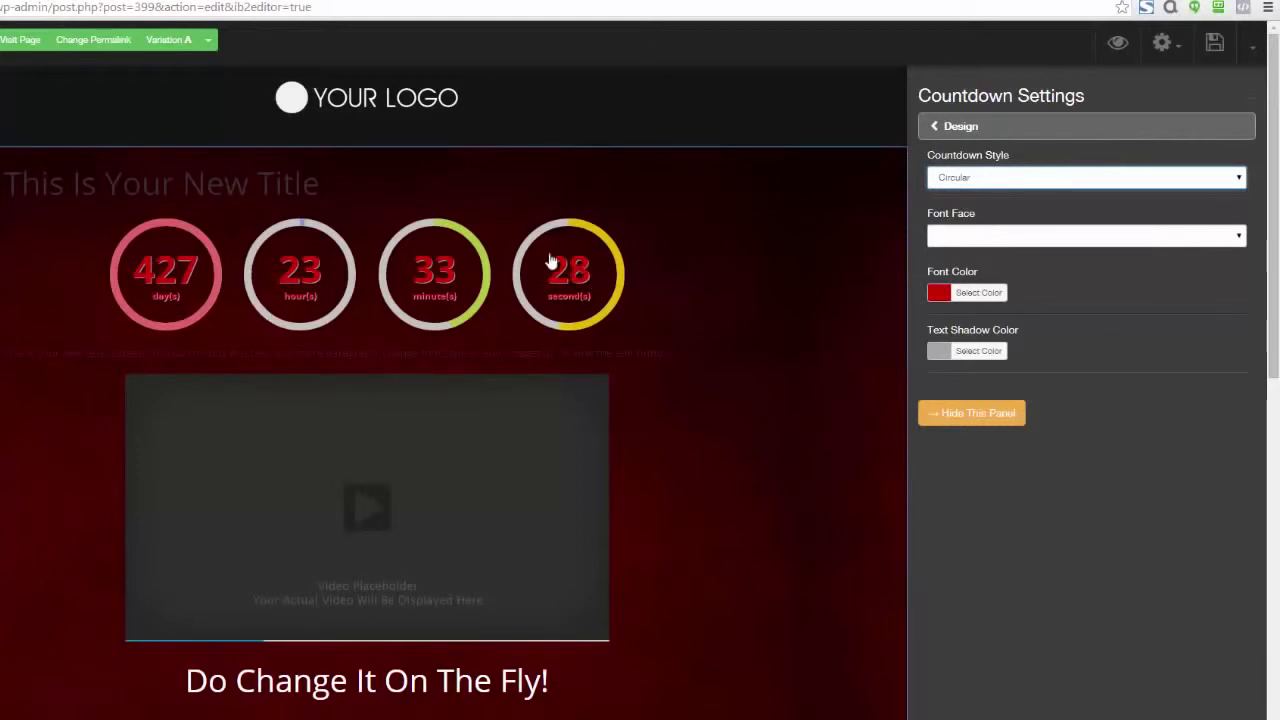
# Set the circular countdown's font color to the near-white #f9f9f9.
pyautogui.click(935, 291)
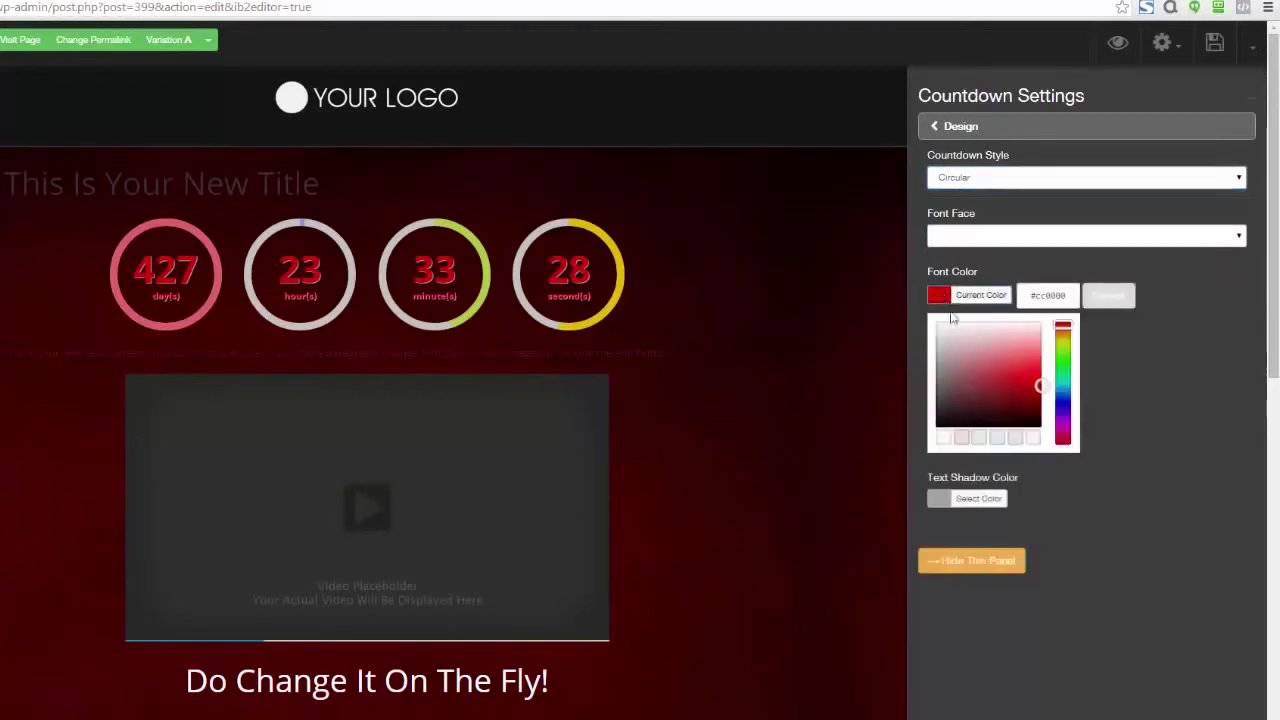
pyautogui.click(936, 325)
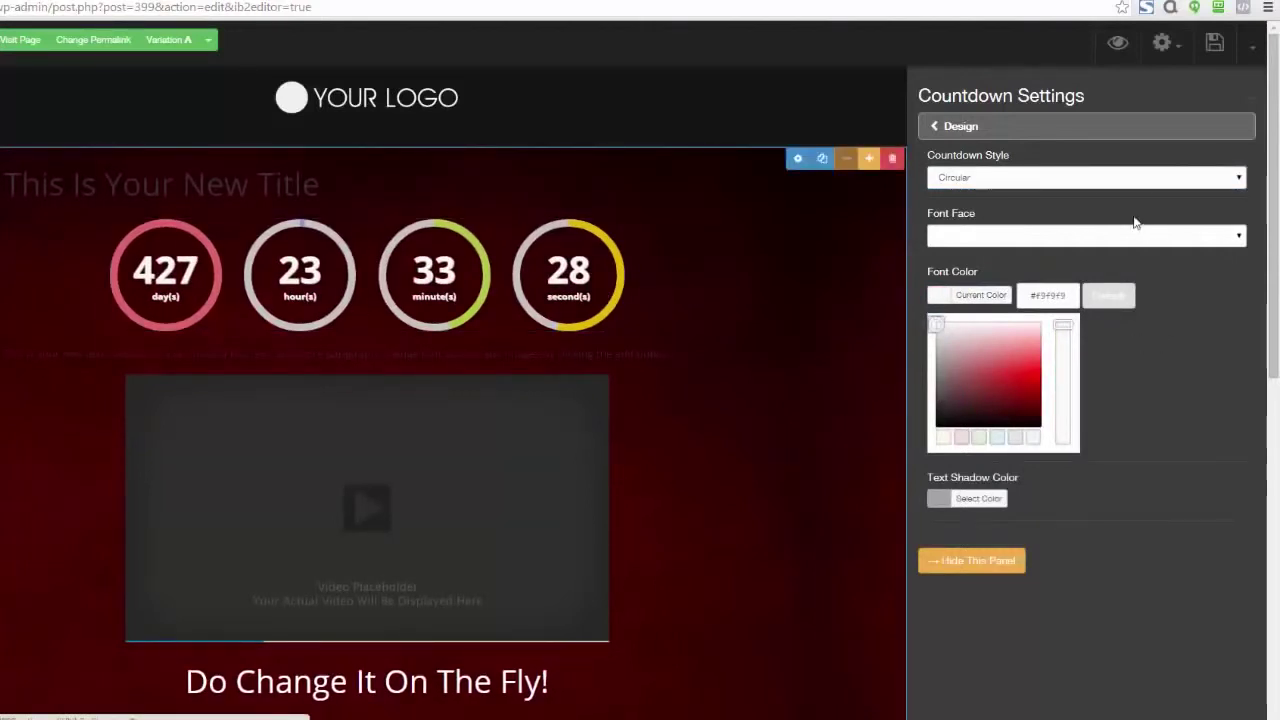
# Switch the countdown to the Flat Box style and give its boxes a near-black dark red background color.
pyautogui.click(1239, 180)
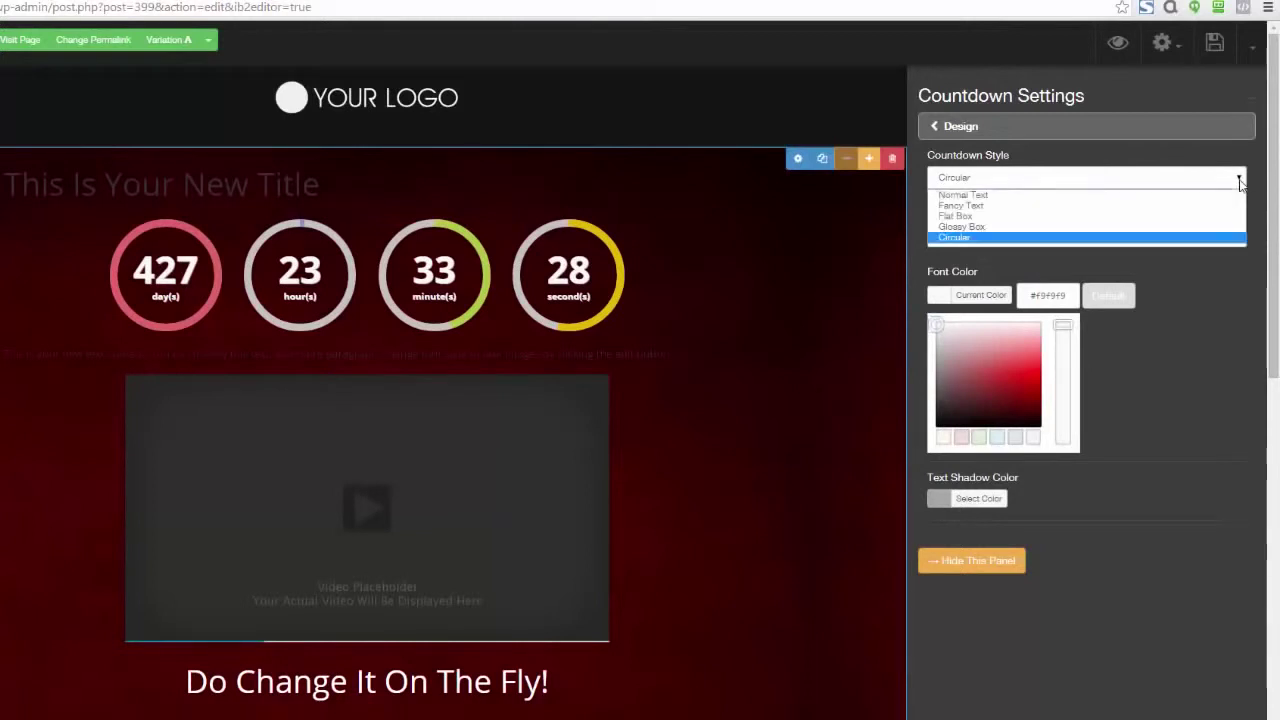
pyautogui.click(1090, 217)
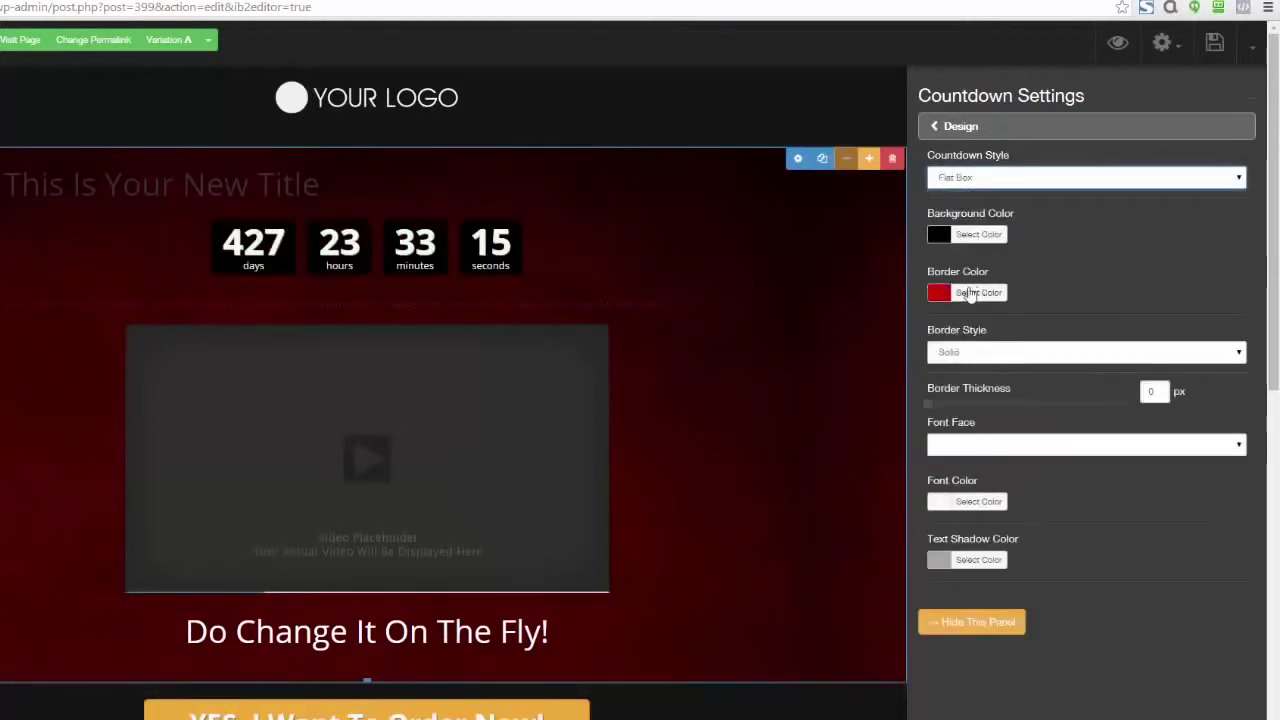
pyautogui.click(963, 235)
pyautogui.click(969, 339)
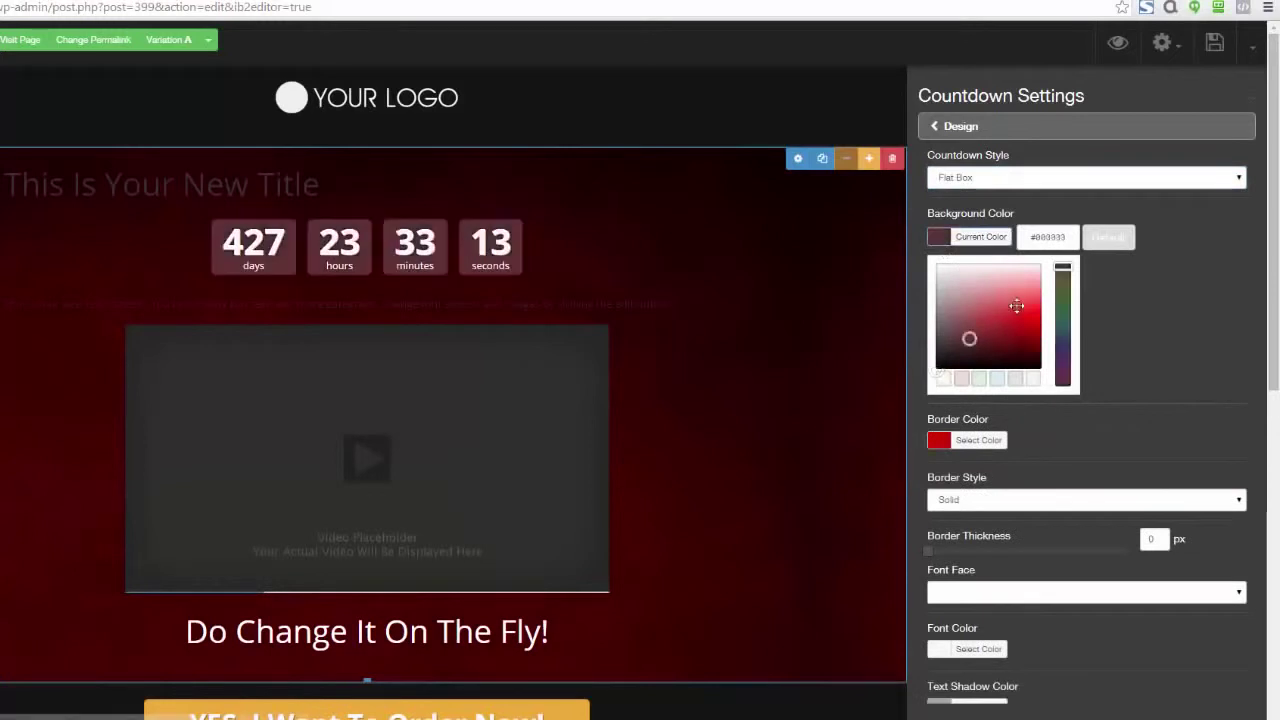
pyautogui.moveTo(1016, 306); pyautogui.dragTo(1045, 388)
pyautogui.click(1183, 350)
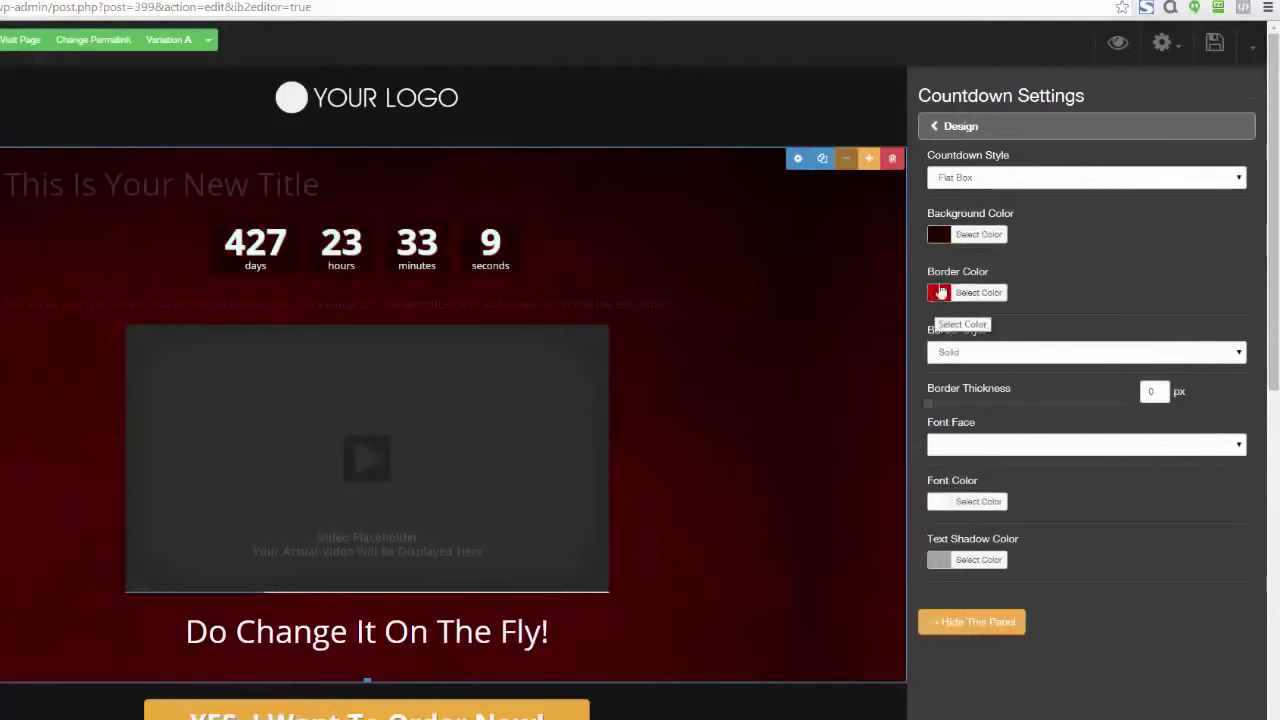
# Review the countdown's available Expiry Action types, keeping Do Nothing selected.
pyautogui.click(930, 128)
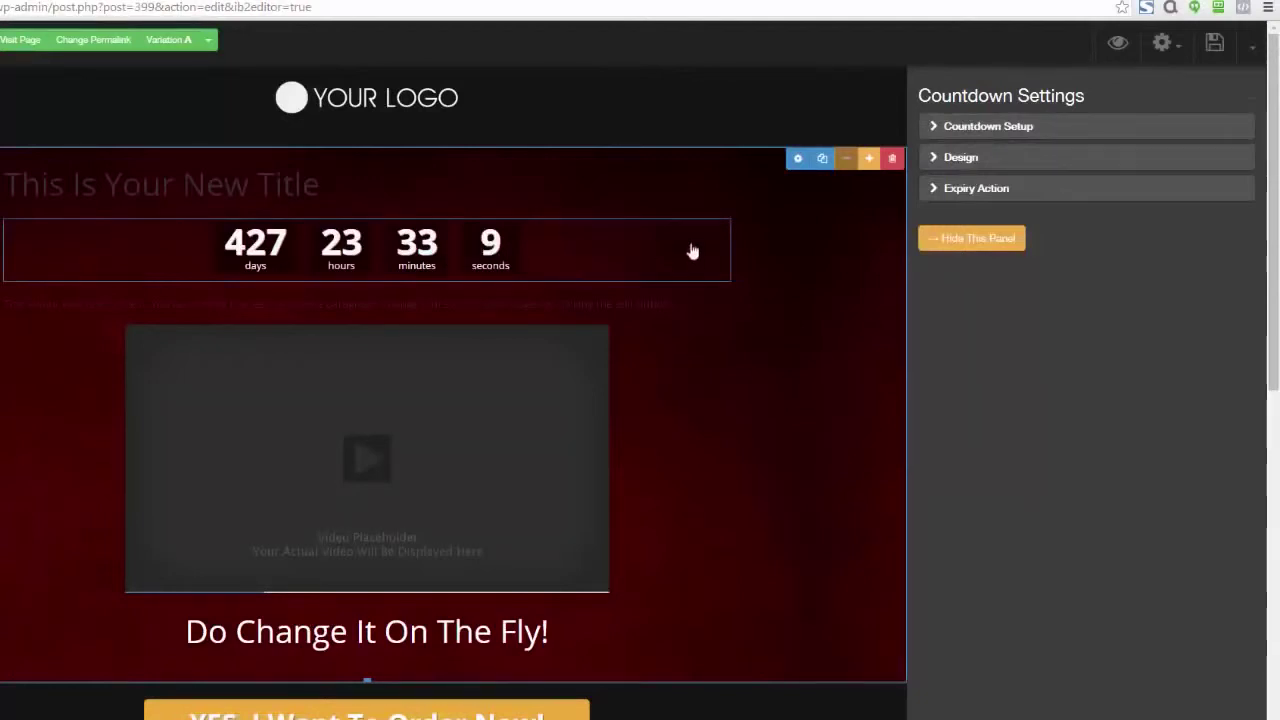
pyautogui.click(930, 191)
pyautogui.click(1232, 205)
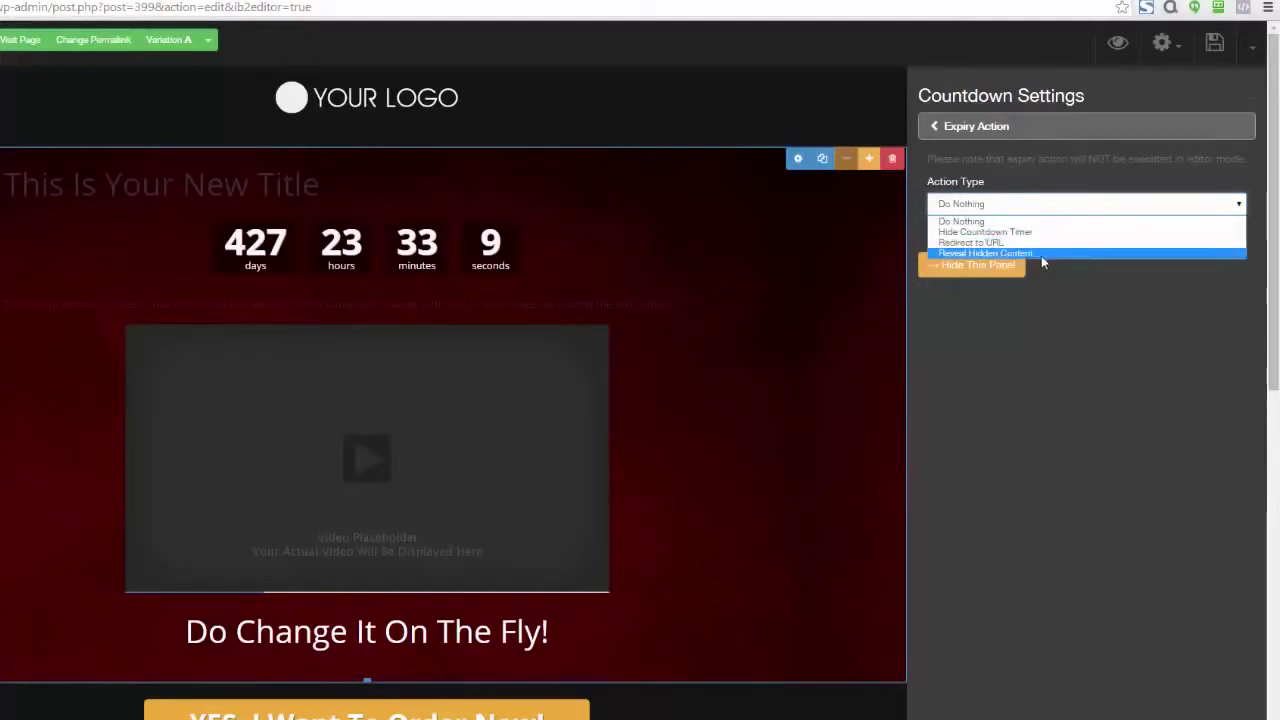
pyautogui.click(1045, 303)
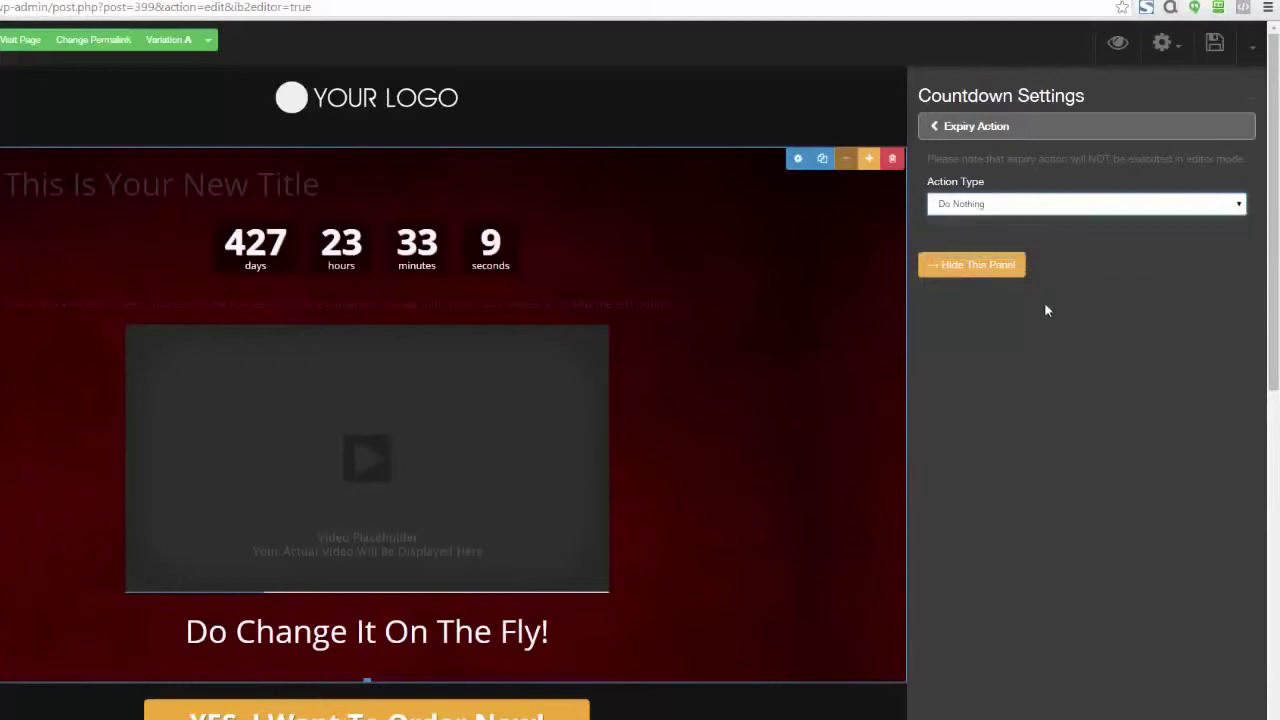
# Close the countdown settings and delete the countdown element below the title.
pyautogui.click(1244, 103)
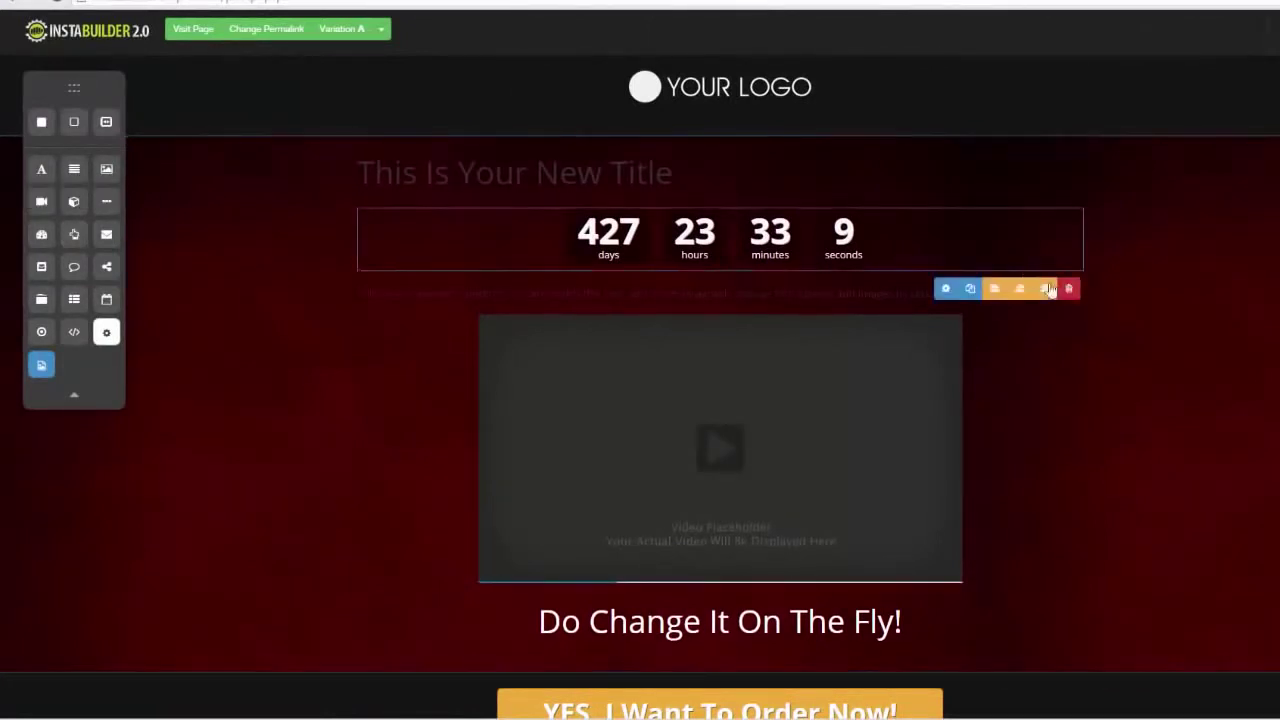
pyautogui.click(1068, 288)
pyautogui.click(756, 92)
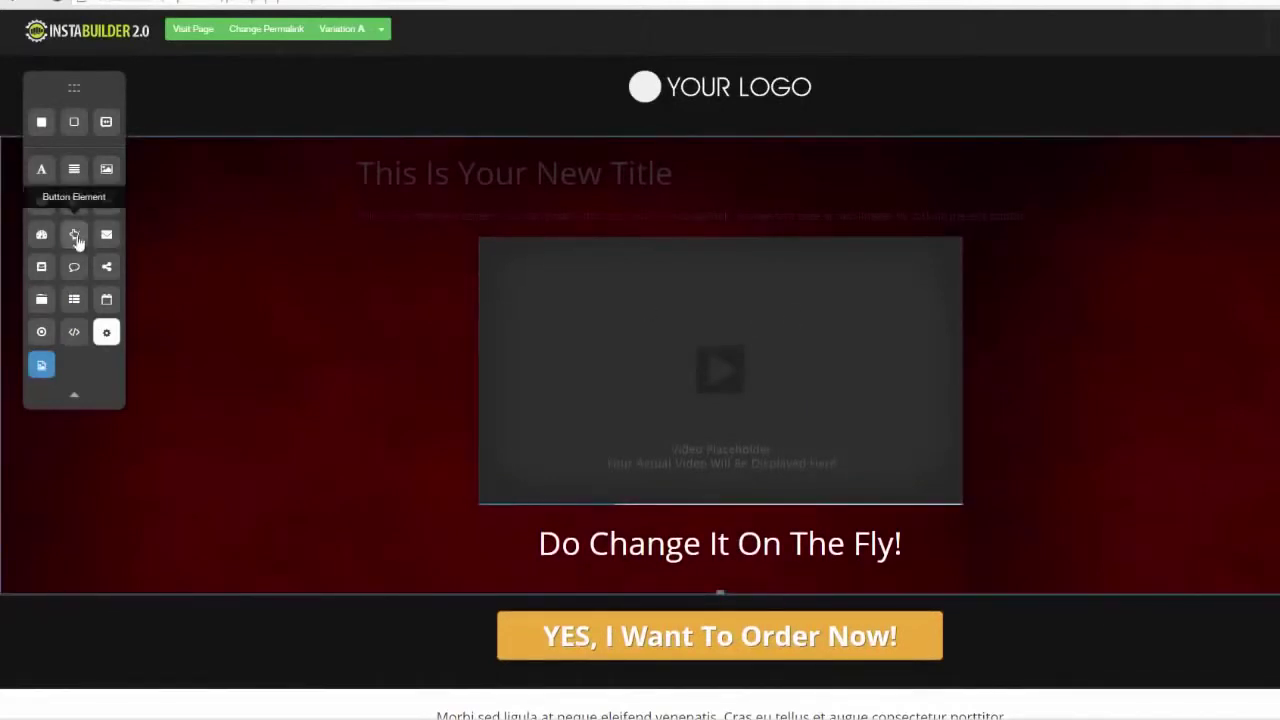
# Add a button element below the title and review its Button Text settings.
pyautogui.moveTo(74, 234); pyautogui.dragTo(612, 224)
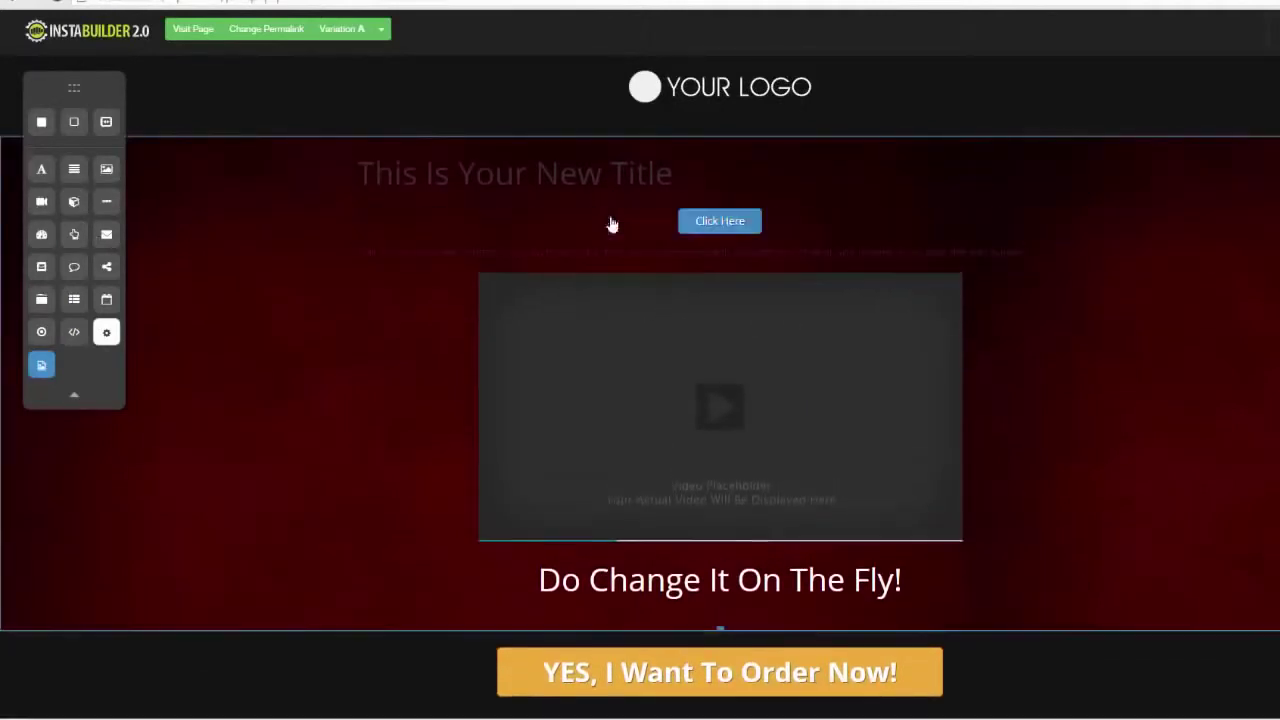
pyautogui.click(746, 233)
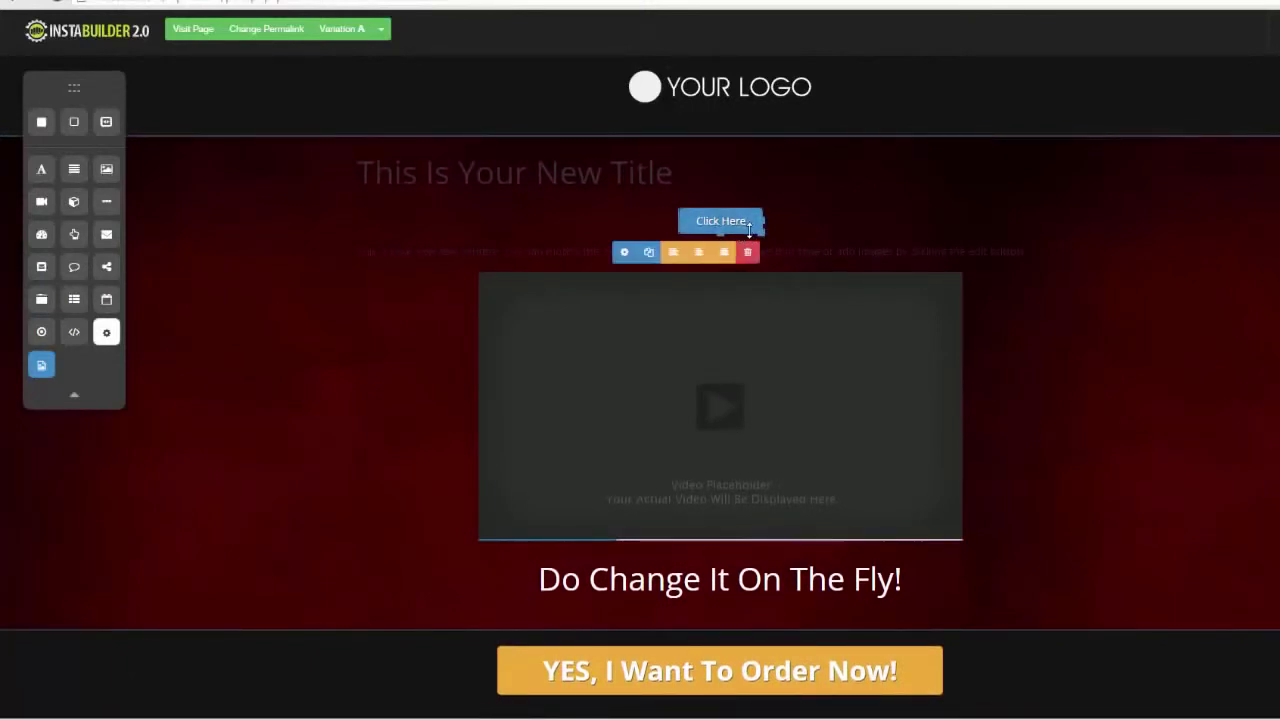
pyautogui.click(624, 252)
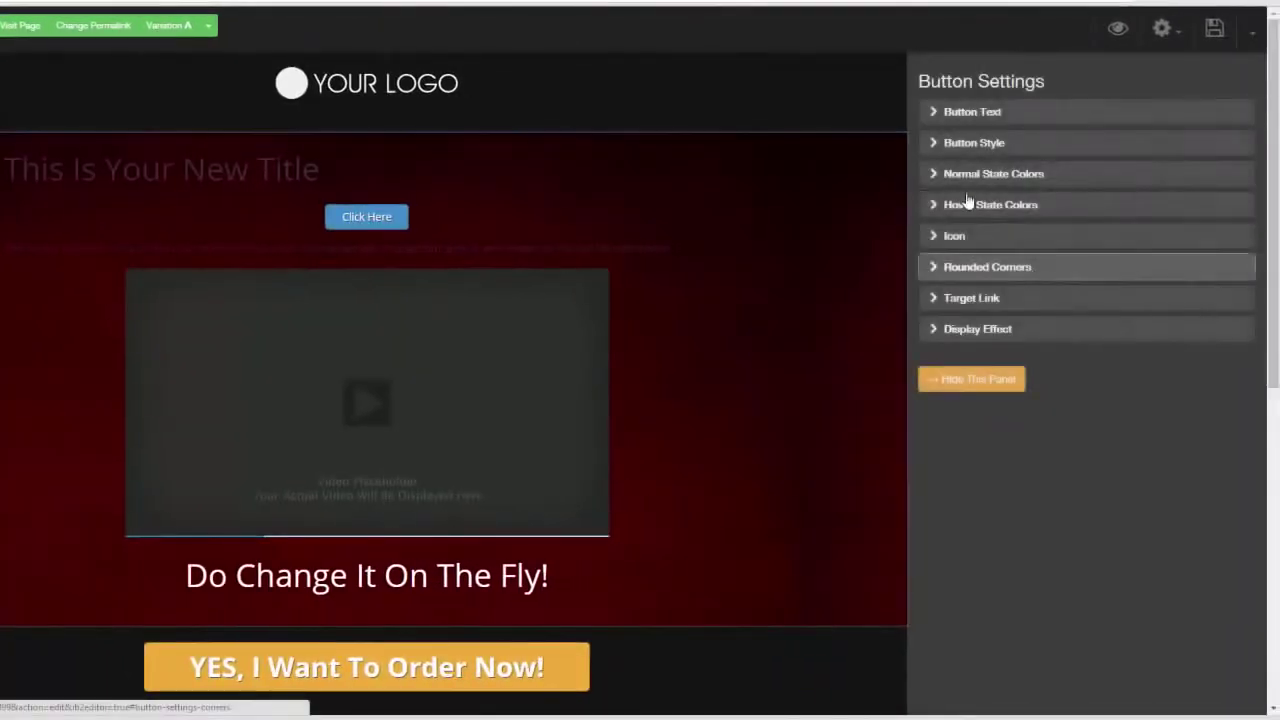
pyautogui.click(940, 115)
pyautogui.moveTo(1007, 160); pyautogui.dragTo(910, 163)
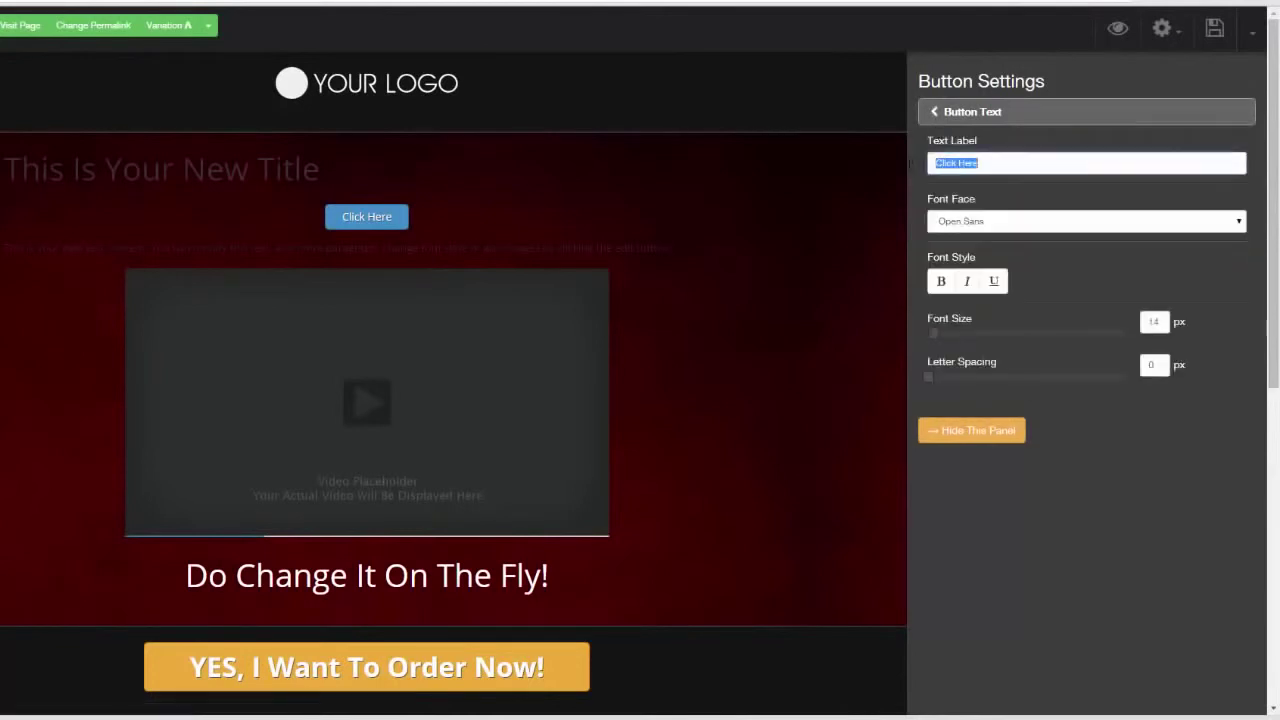
pyautogui.click(928, 116)
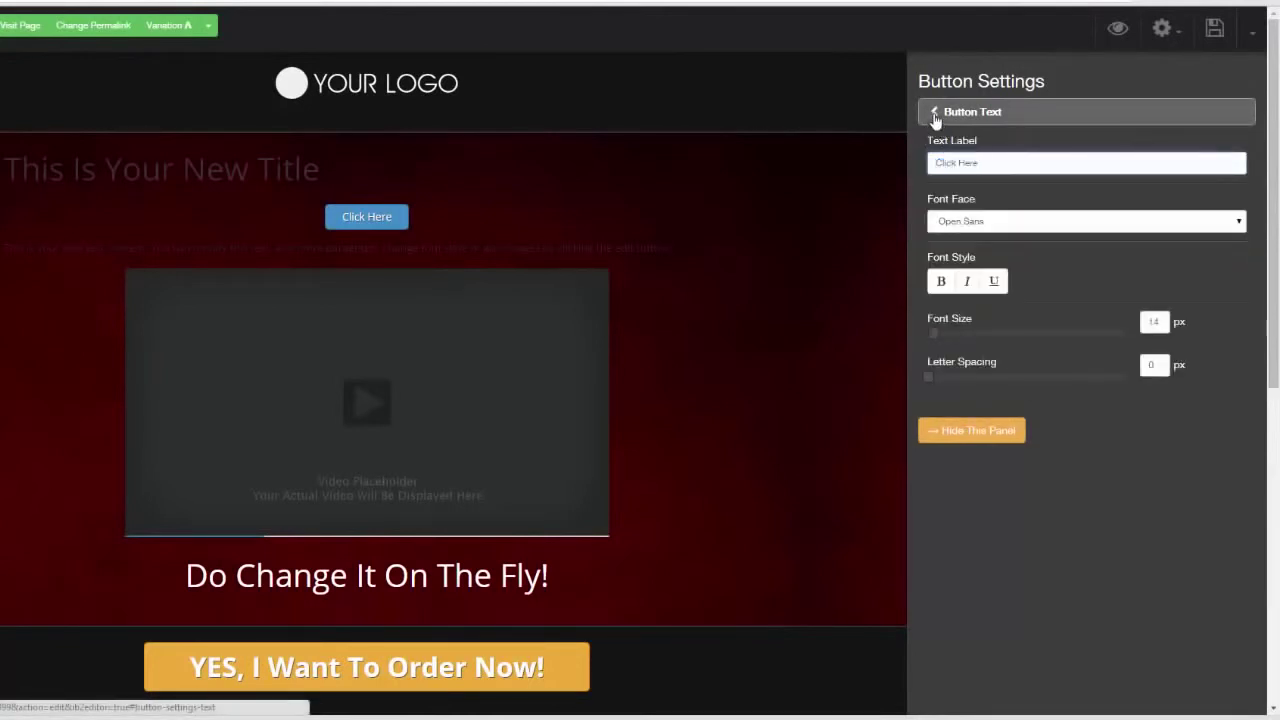
# Try the Glossy style on the new button, then return it to the Flat style.
pyautogui.click(925, 141)
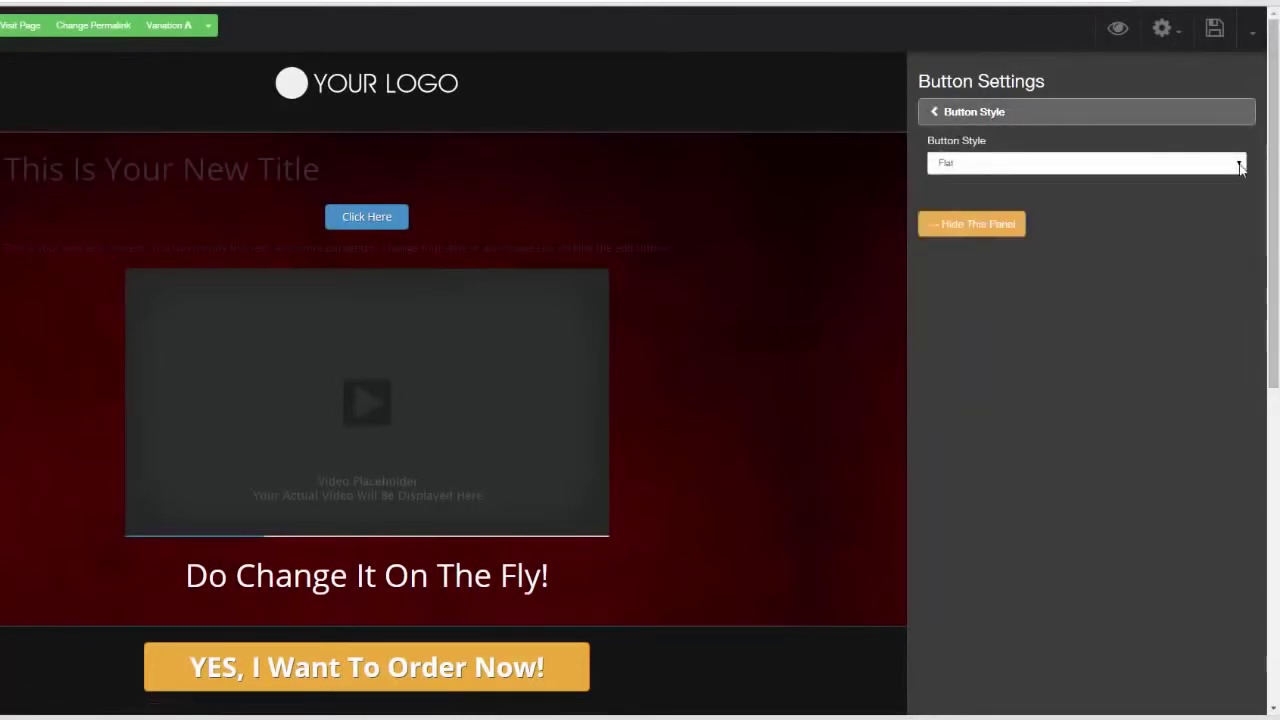
pyautogui.click(1200, 163)
pyautogui.click(1202, 190)
pyautogui.click(1238, 166)
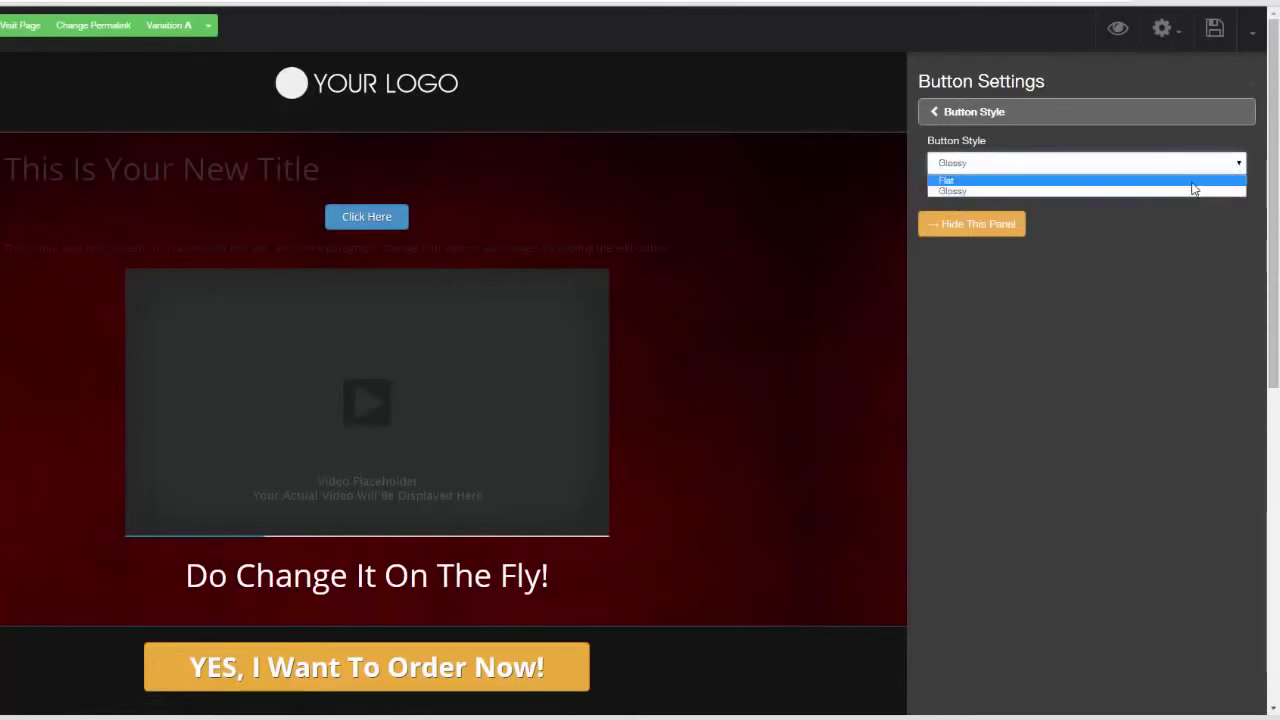
pyautogui.click(1155, 178)
pyautogui.click(934, 118)
# Set the new button's normal-state color to a deep blue, about #1910c6.
pyautogui.click(958, 173)
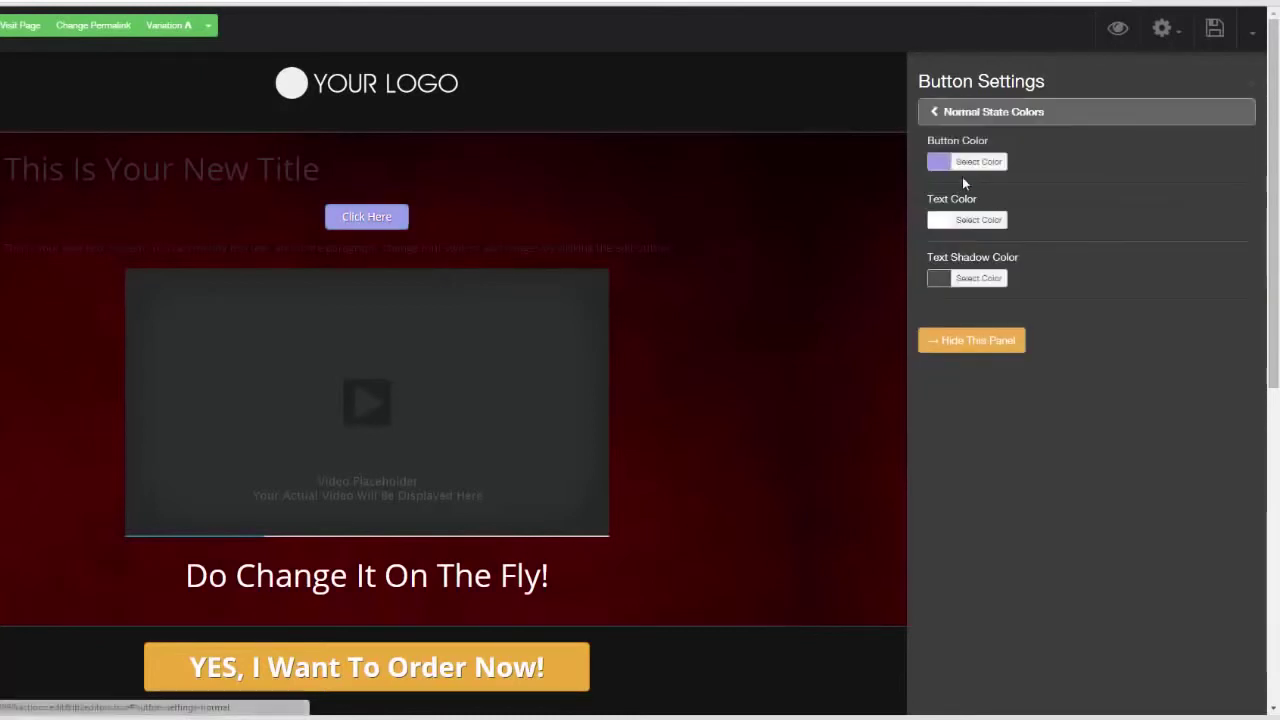
pyautogui.click(960, 172)
pyautogui.moveTo(1018, 217); pyautogui.dragTo(1015, 252)
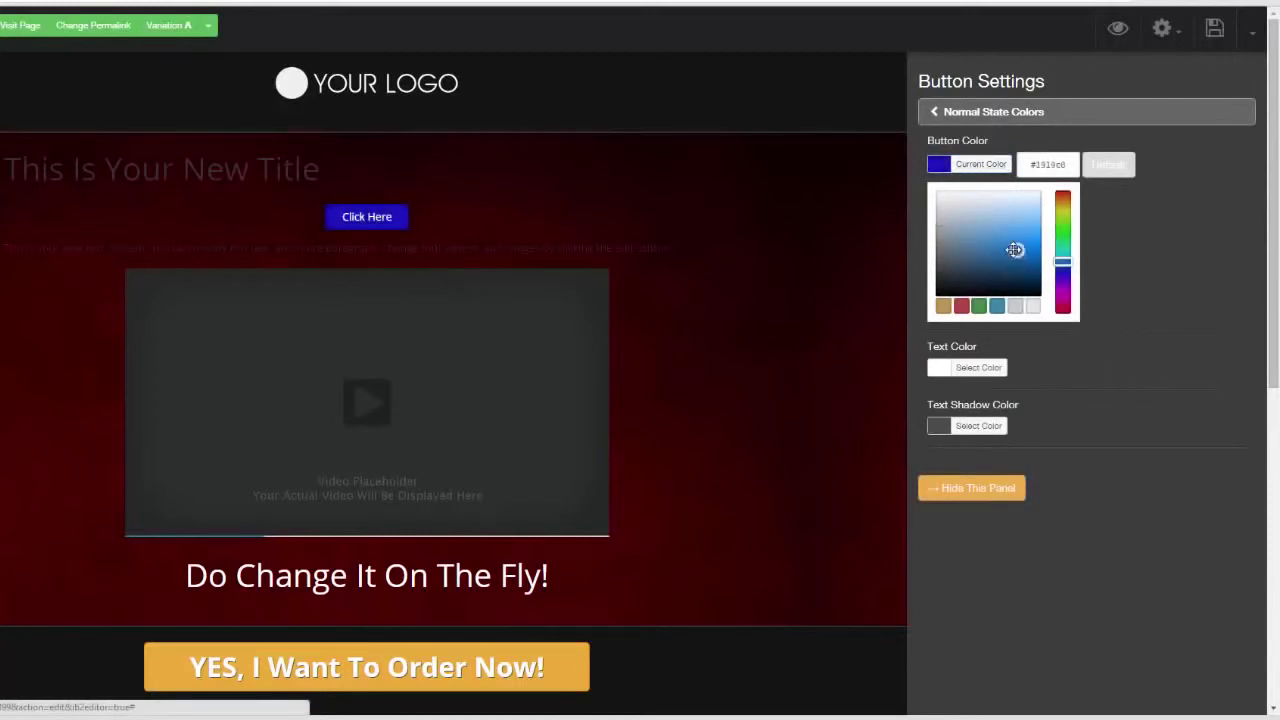
pyautogui.click(1156, 240)
pyautogui.click(940, 115)
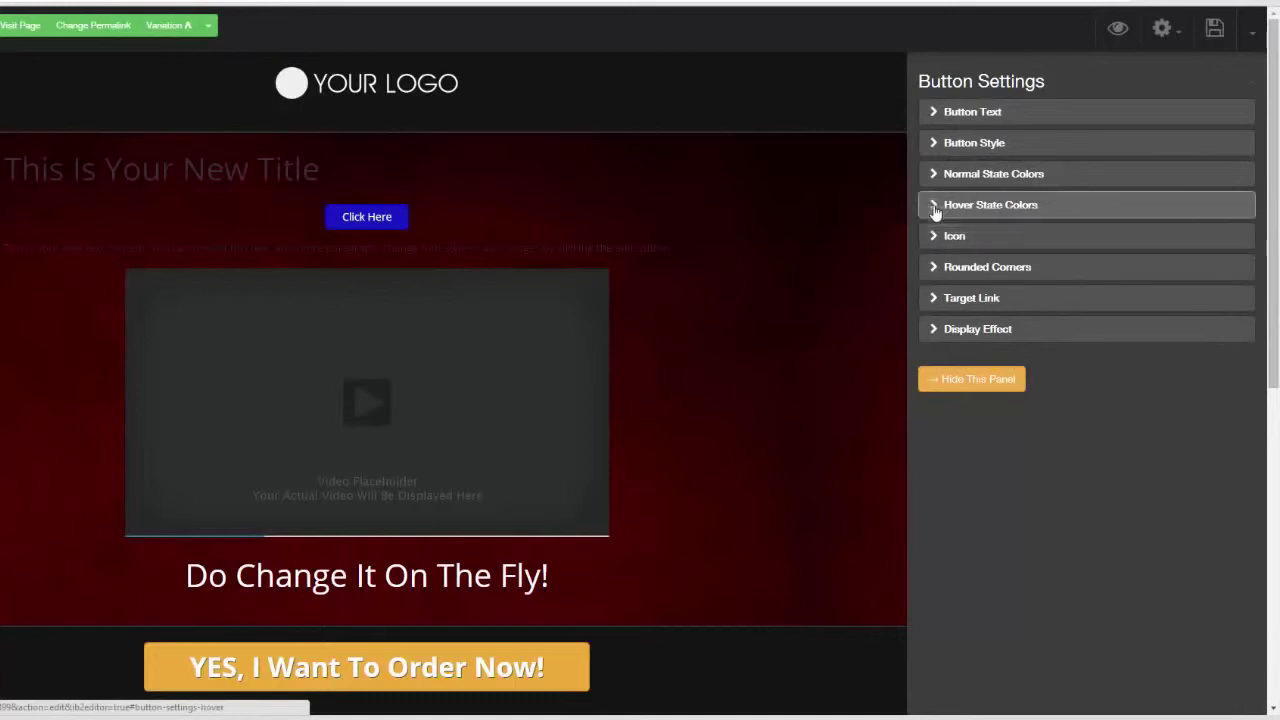
# Set the button's hover-state color to a light orange, about #f6cc88.
pyautogui.click(933, 206)
pyautogui.click(937, 165)
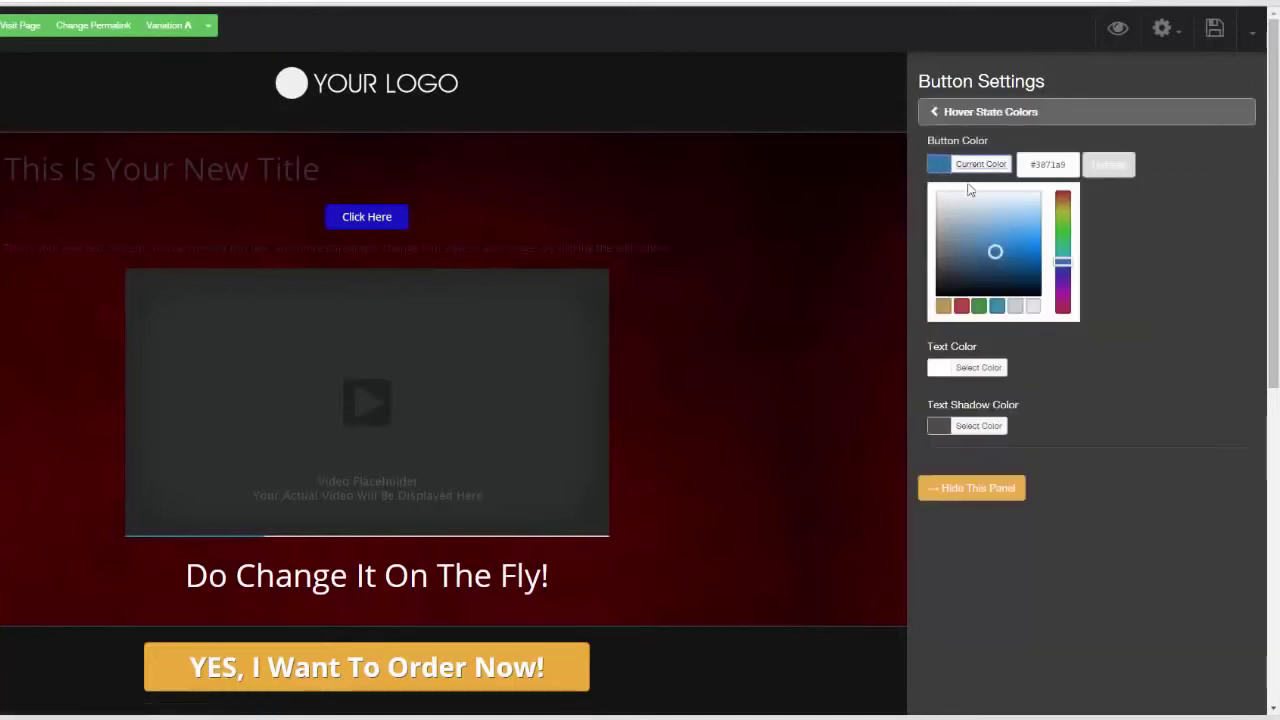
pyautogui.moveTo(994, 252); pyautogui.dragTo(1027, 217)
pyautogui.click(944, 307)
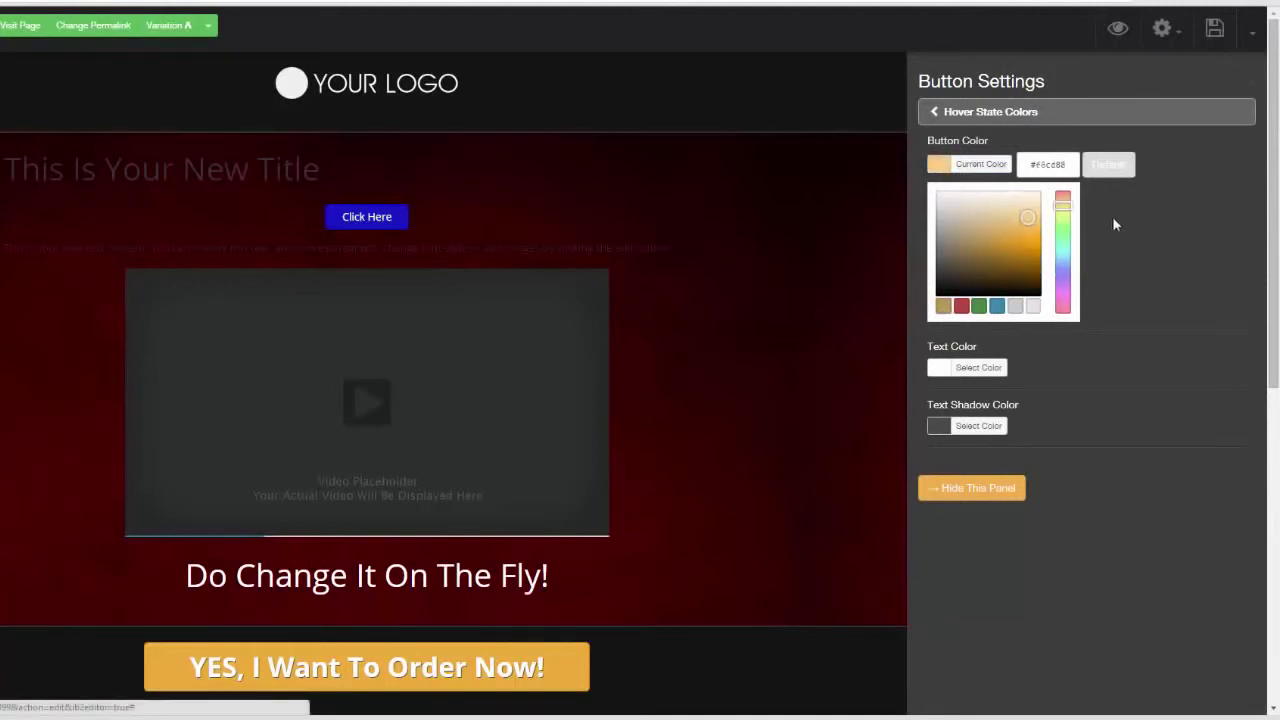
pyautogui.click(930, 114)
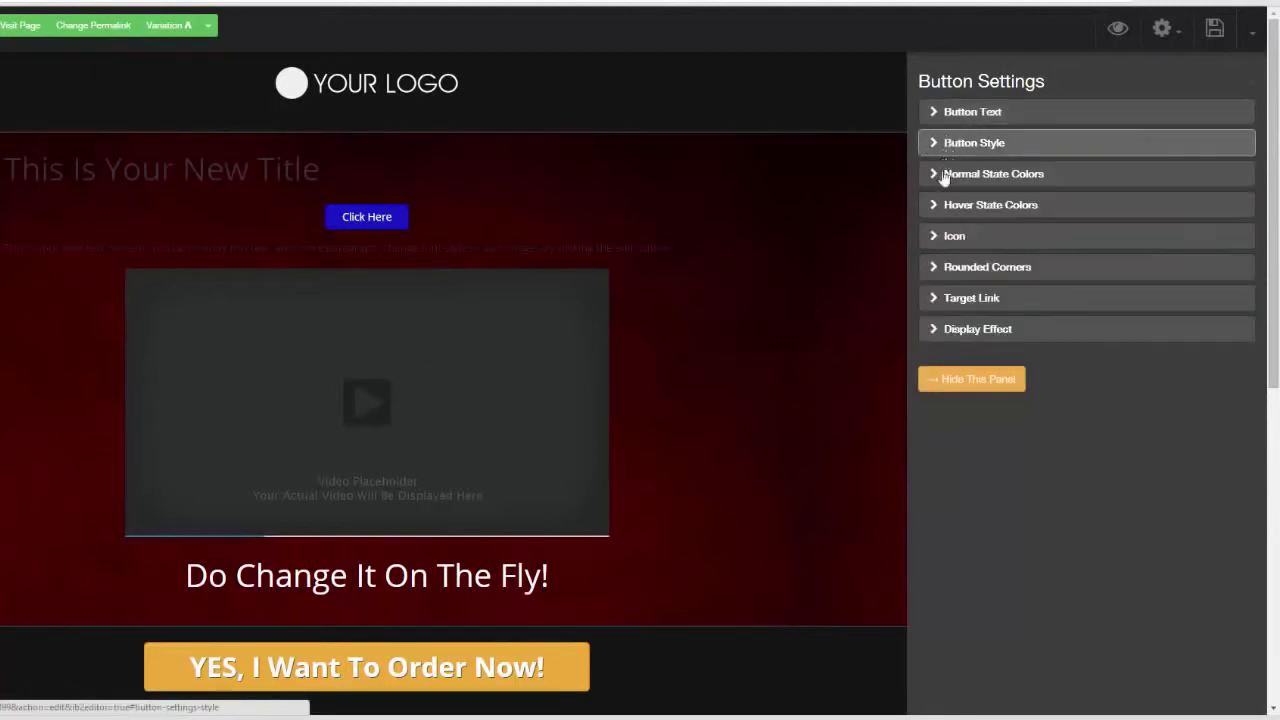
# Add a check-mark circle icon before the button's text.
pyautogui.click(936, 238)
pyautogui.click(1010, 262)
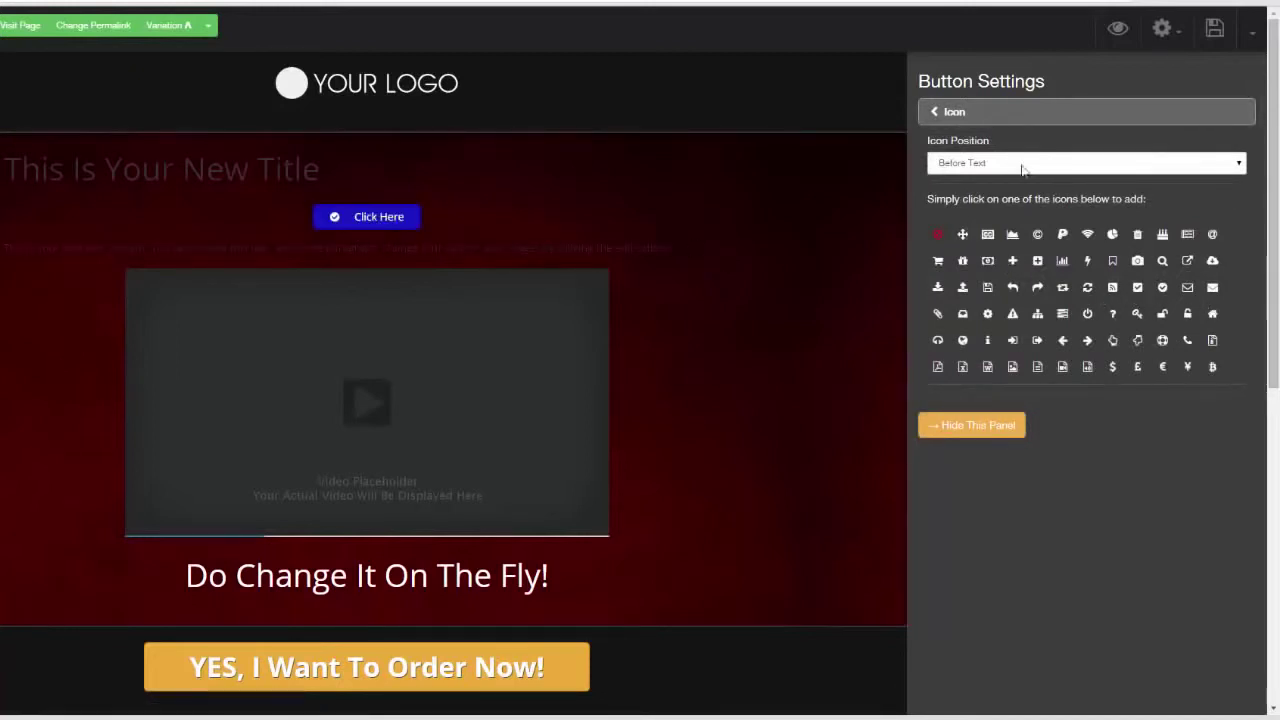
pyautogui.click(942, 114)
# Increase the corner rounding of the Click Here button.
pyautogui.click(950, 262)
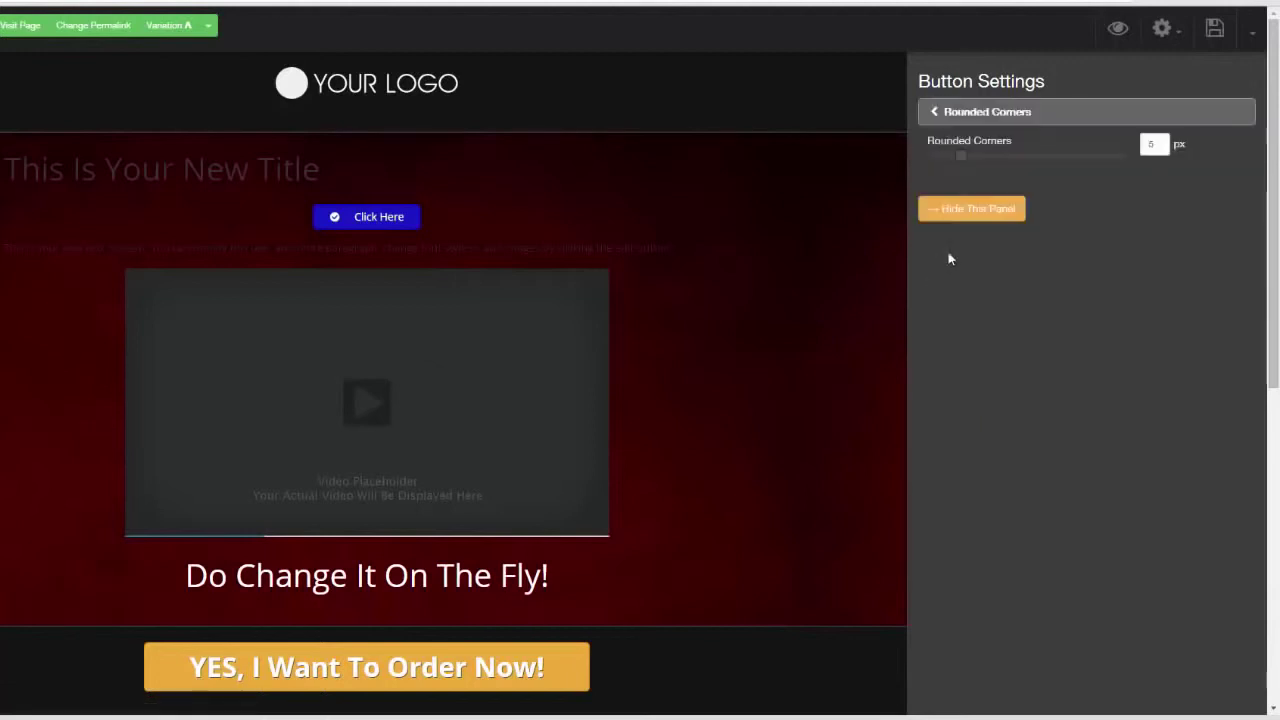
pyautogui.moveTo(980, 157); pyautogui.dragTo(1029, 155)
pyautogui.click(938, 118)
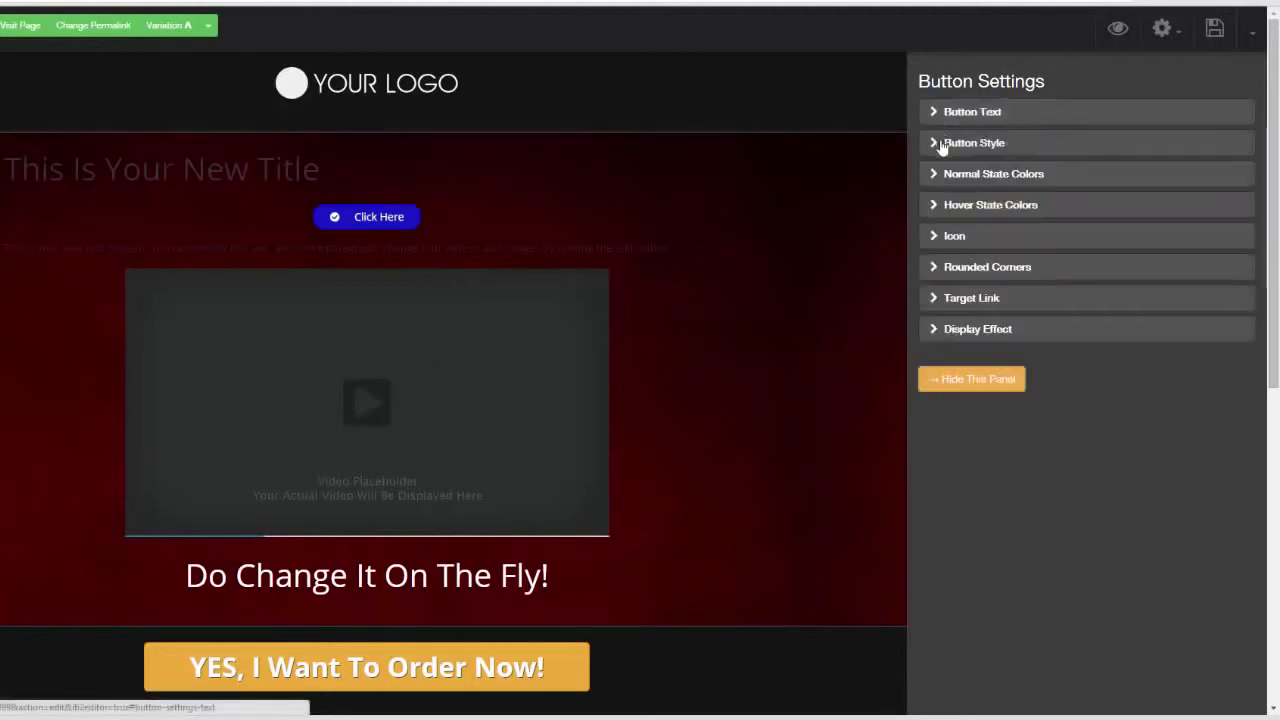
# Set the button's target link type to PopUp and open the pop-up for editing.
pyautogui.click(938, 300)
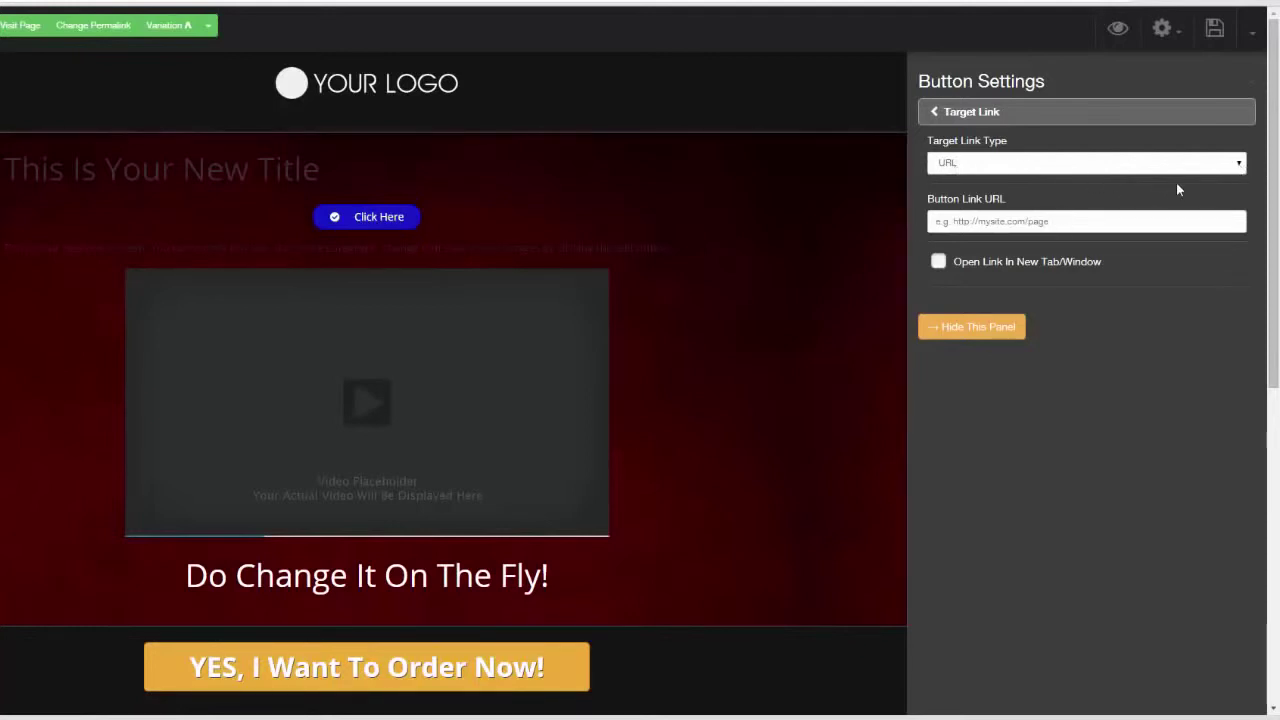
pyautogui.click(1238, 168)
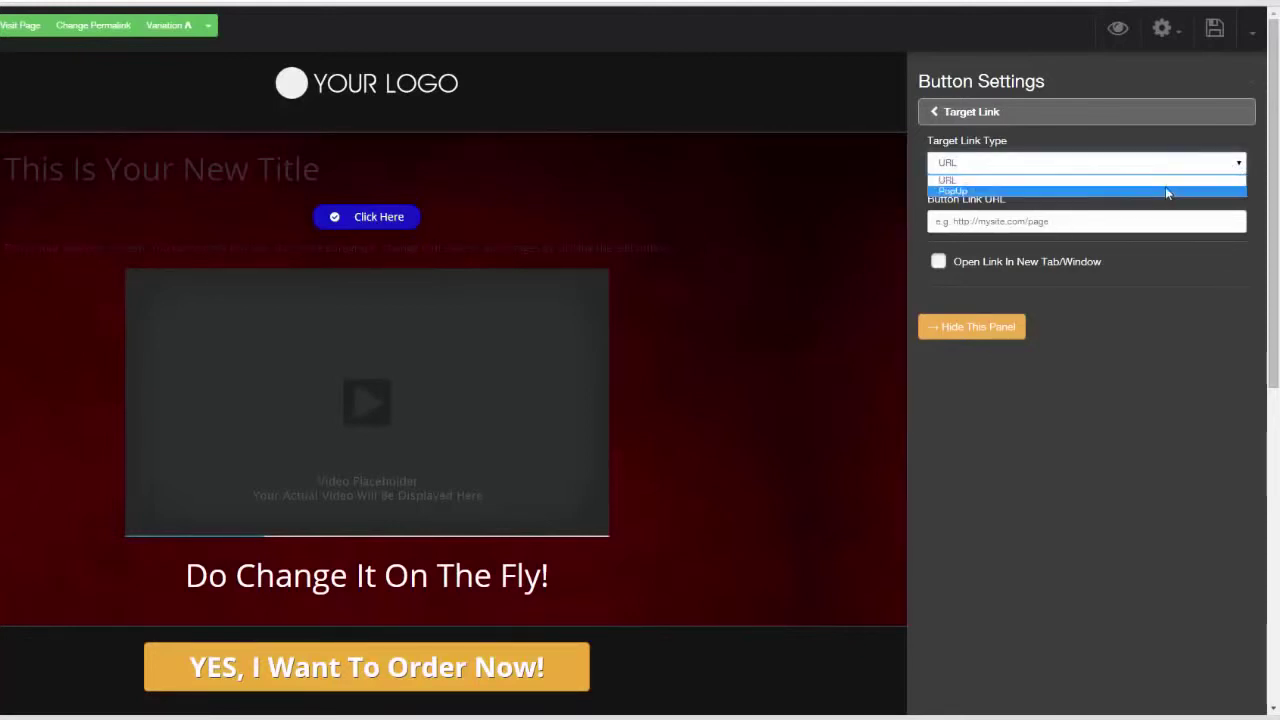
pyautogui.click(1165, 186)
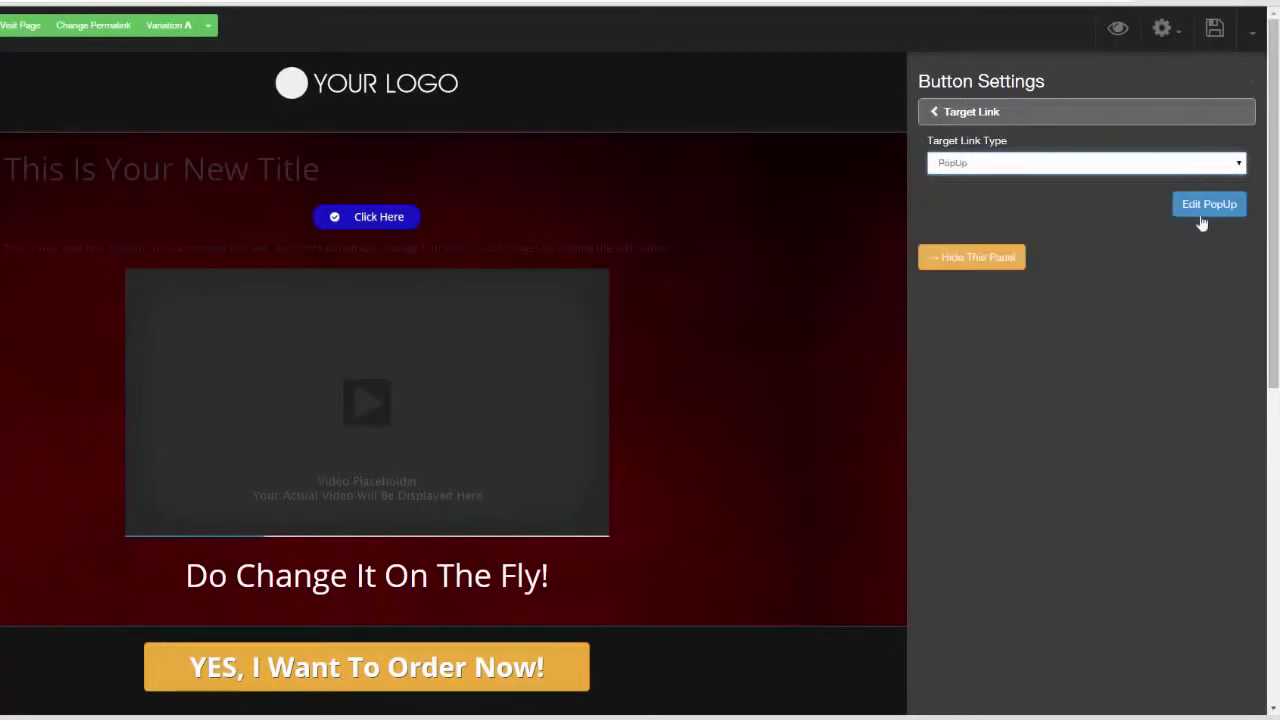
pyautogui.click(1205, 212)
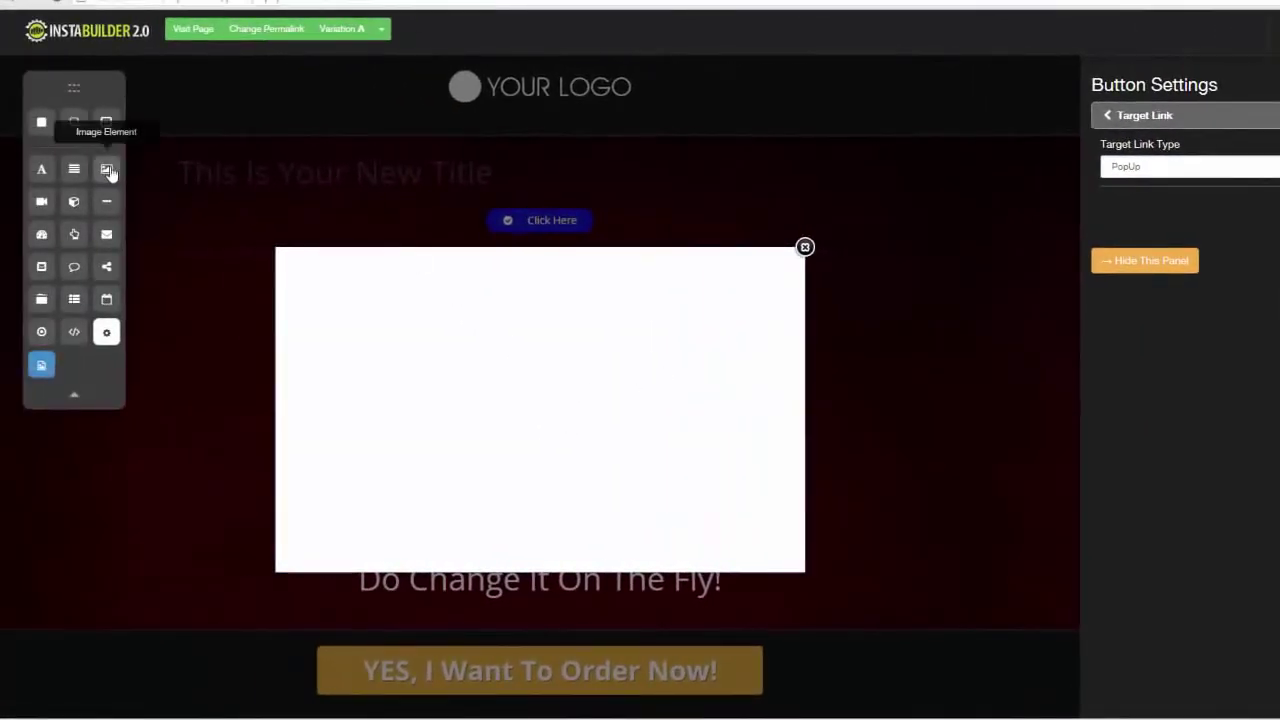
# Add a title element at the top of the pop-up and center its text.
pyautogui.moveTo(43, 174); pyautogui.dragTo(542, 302)
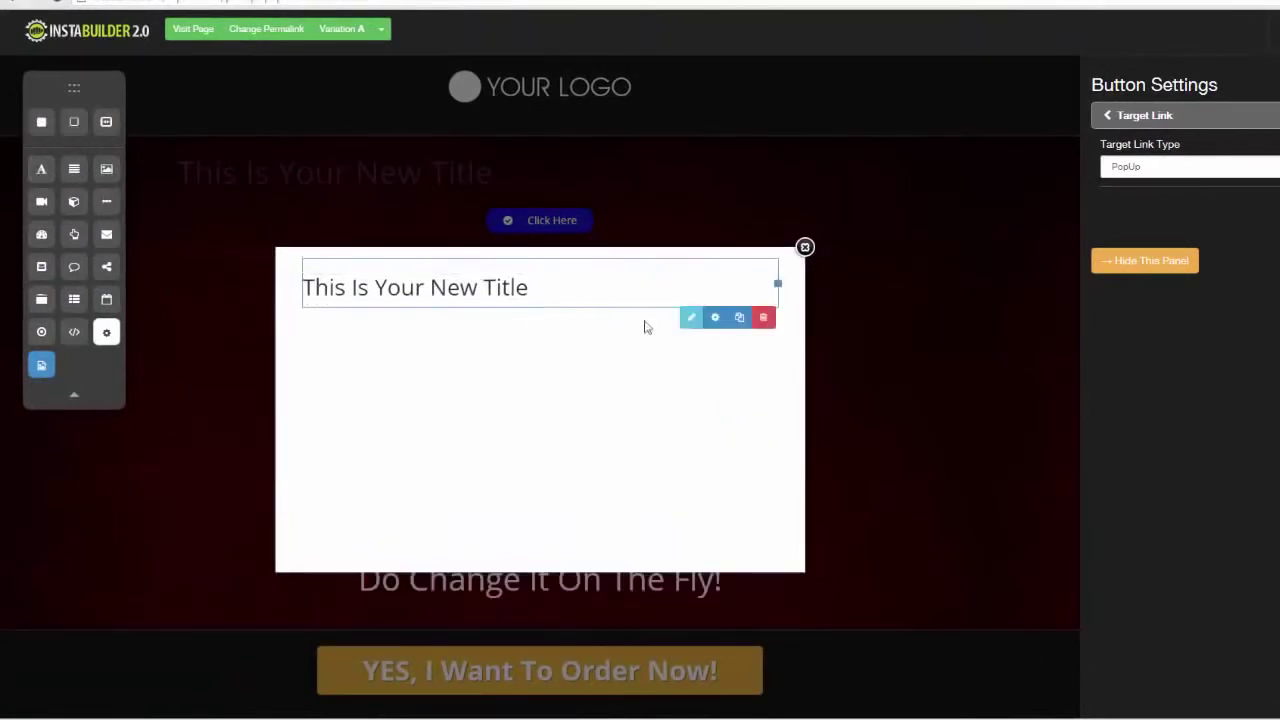
pyautogui.click(694, 320)
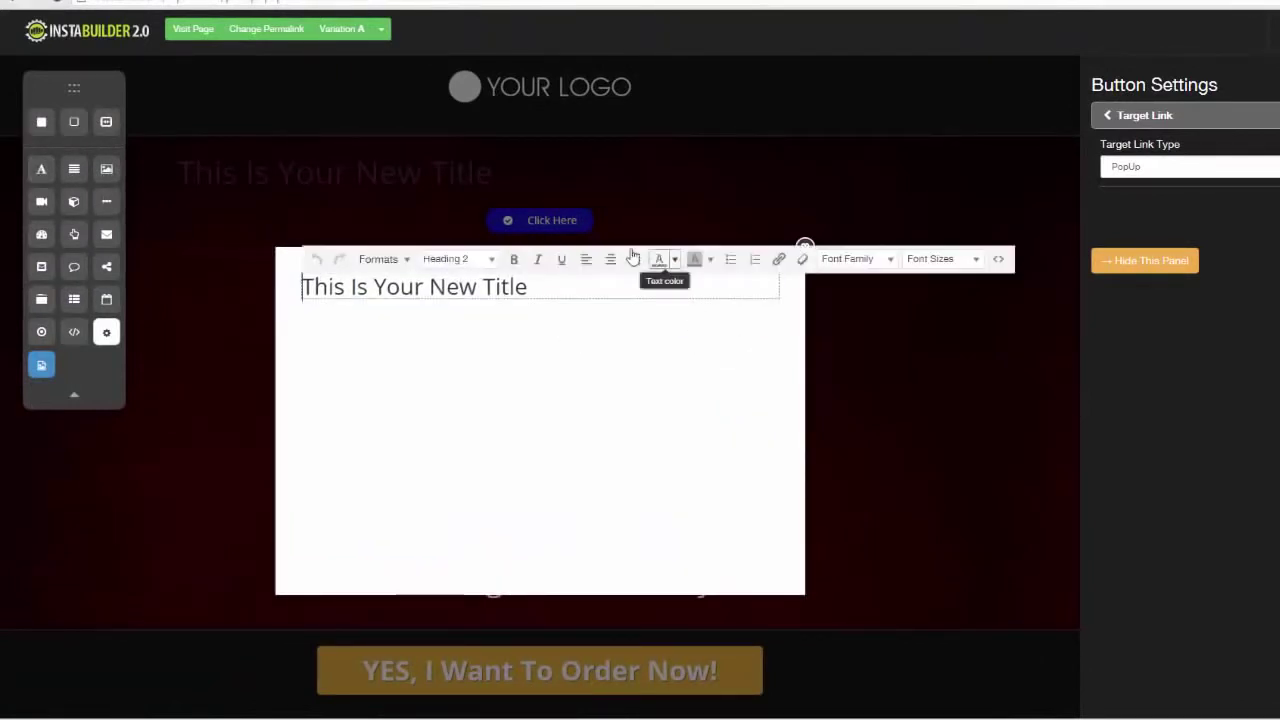
pyautogui.click(609, 260)
pyautogui.click(602, 377)
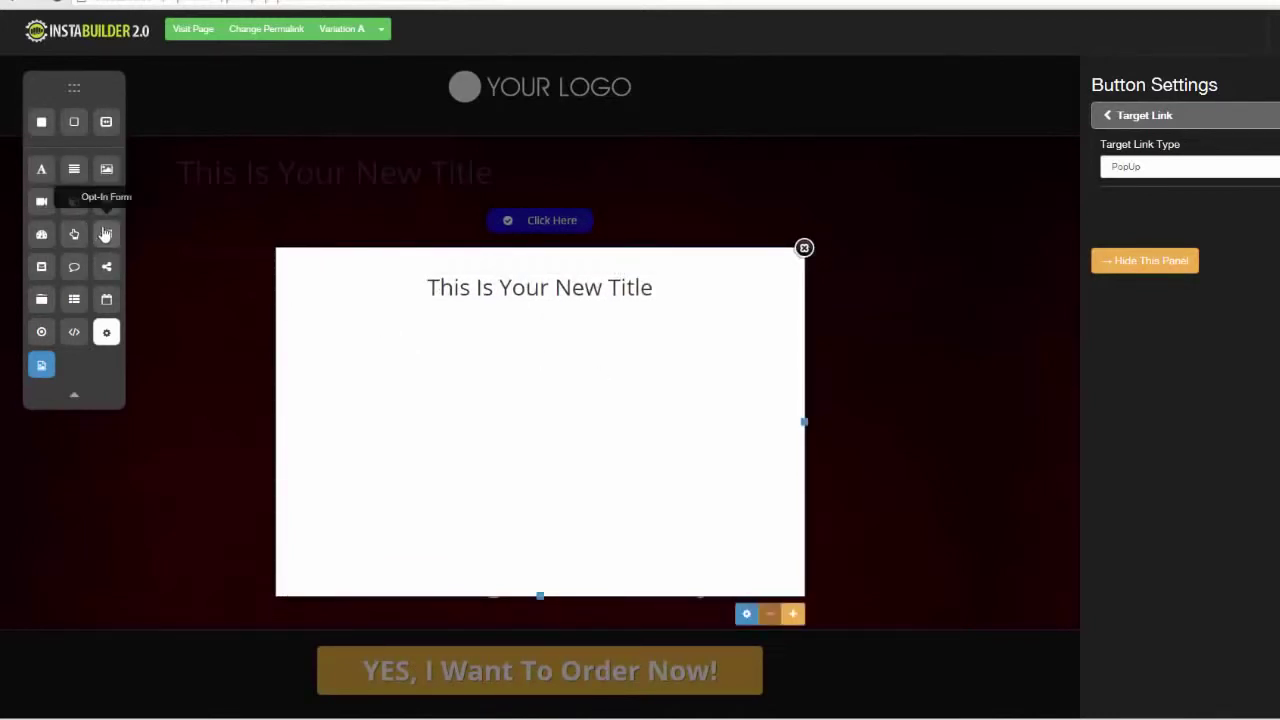
# Add an opt-in form below the pop-up's title, insert a text element between them, and close the button settings.
pyautogui.moveTo(107, 234); pyautogui.dragTo(557, 317)
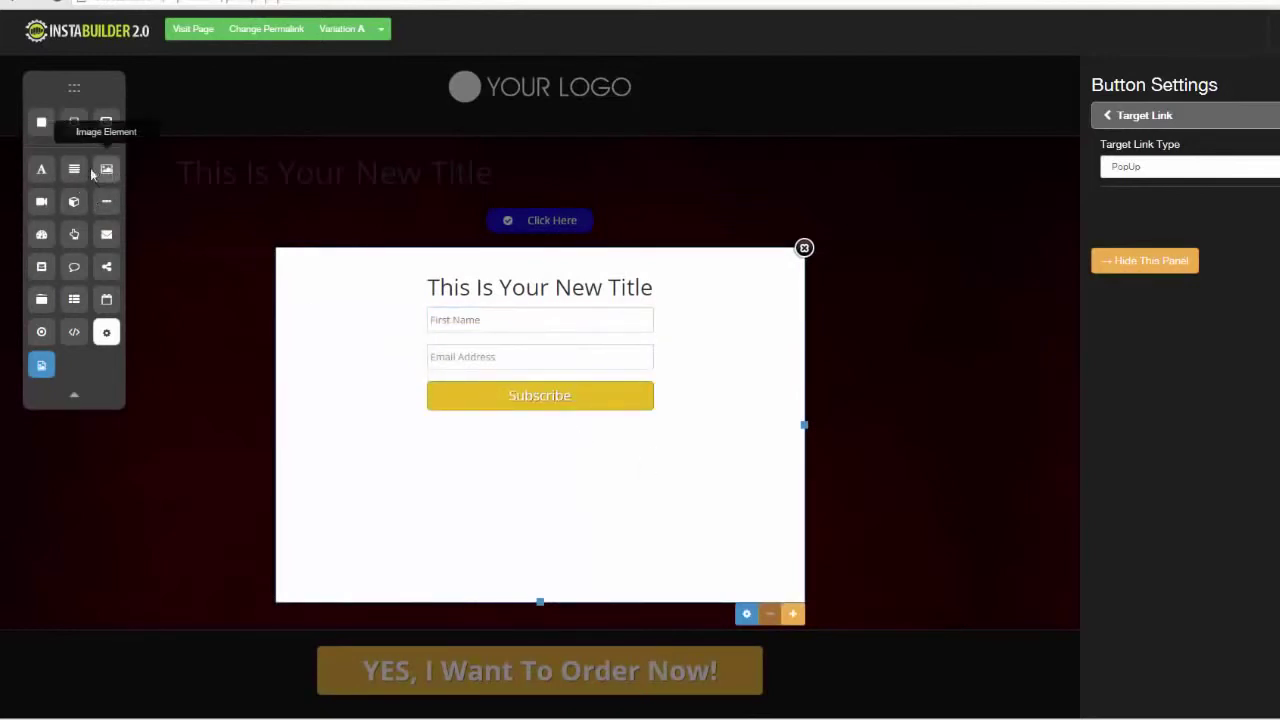
pyautogui.moveTo(75, 173); pyautogui.dragTo(475, 305)
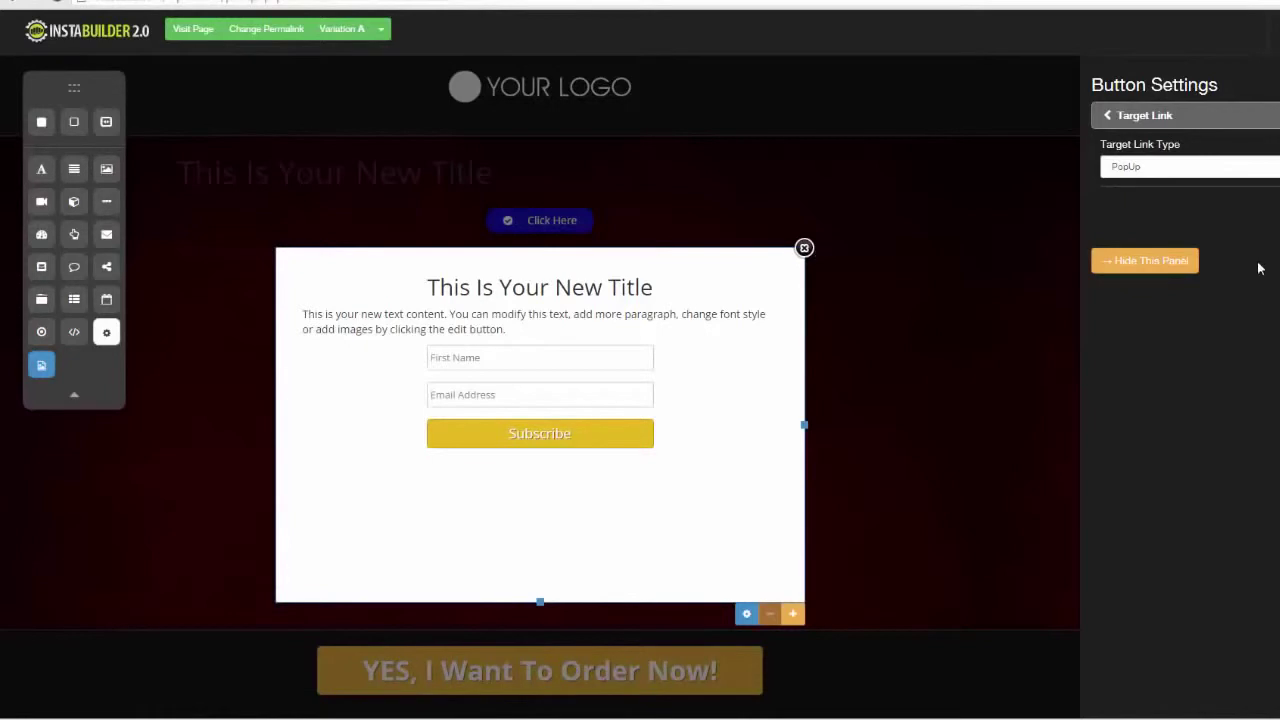
pyautogui.click(1145, 261)
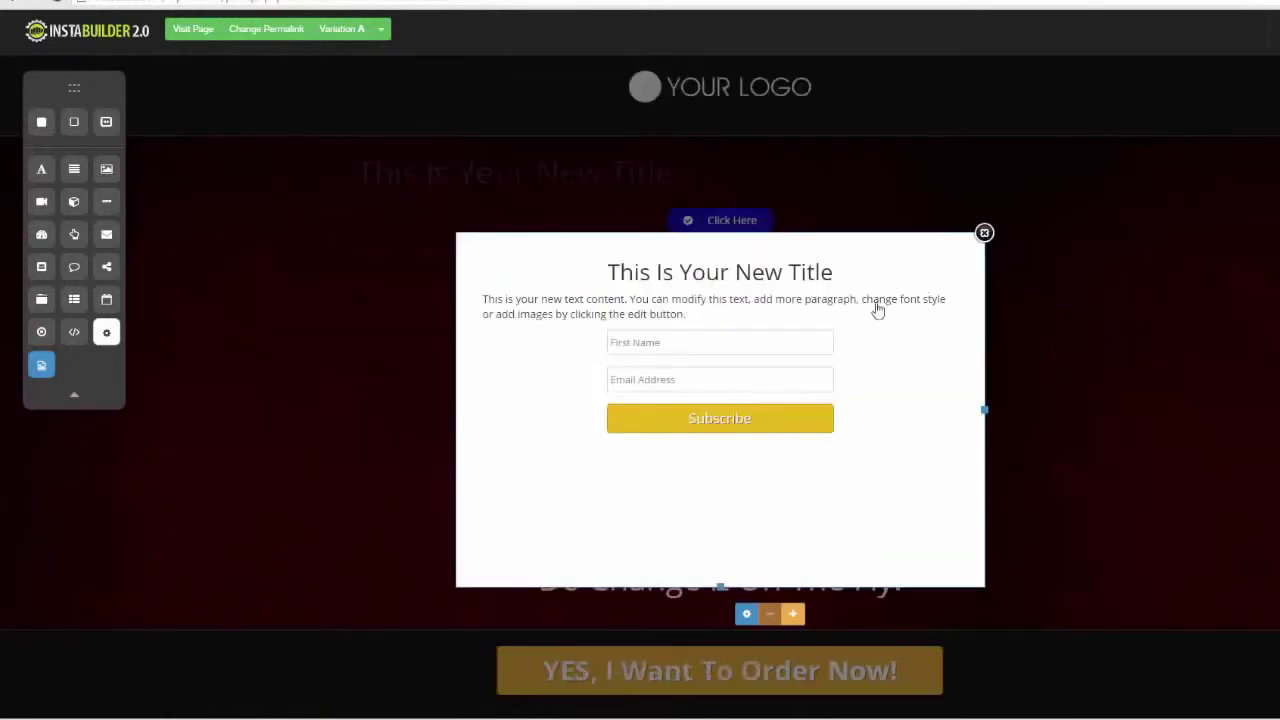
# Close the pop-up and delete the text element below the Click Here button and the video placeholder.
pyautogui.click(984, 233)
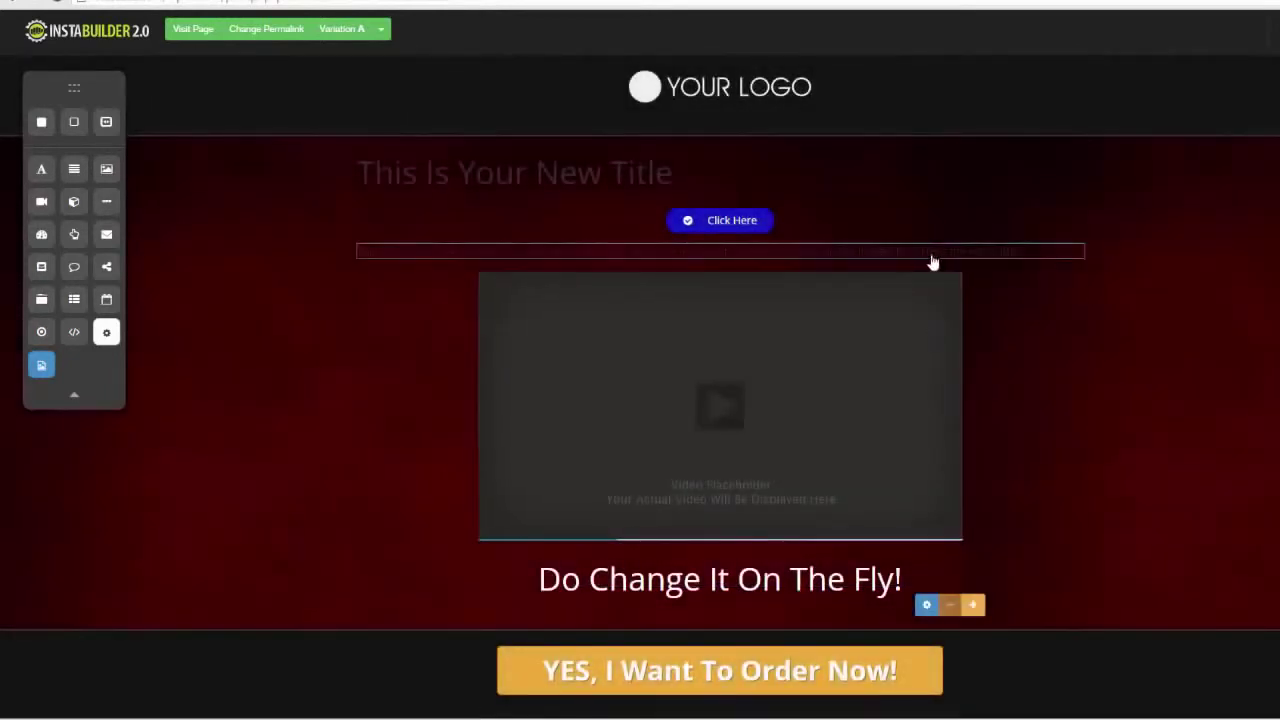
pyautogui.click(1067, 277)
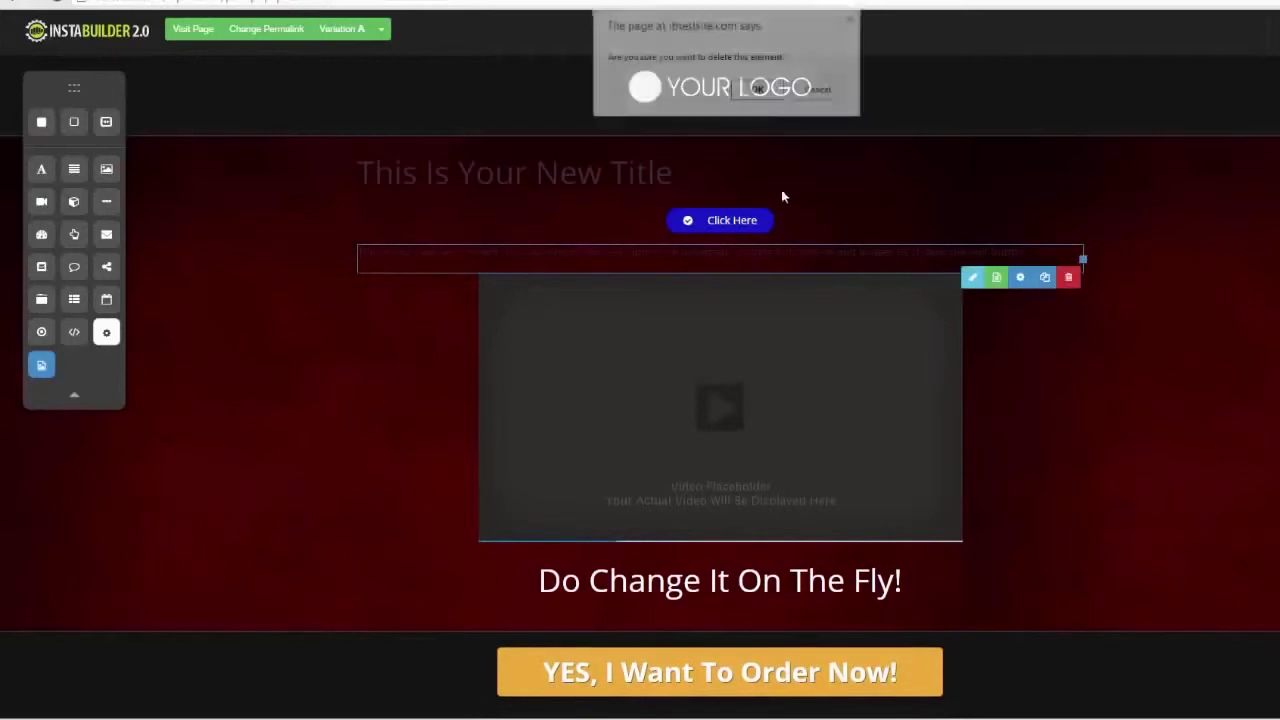
pyautogui.click(758, 90)
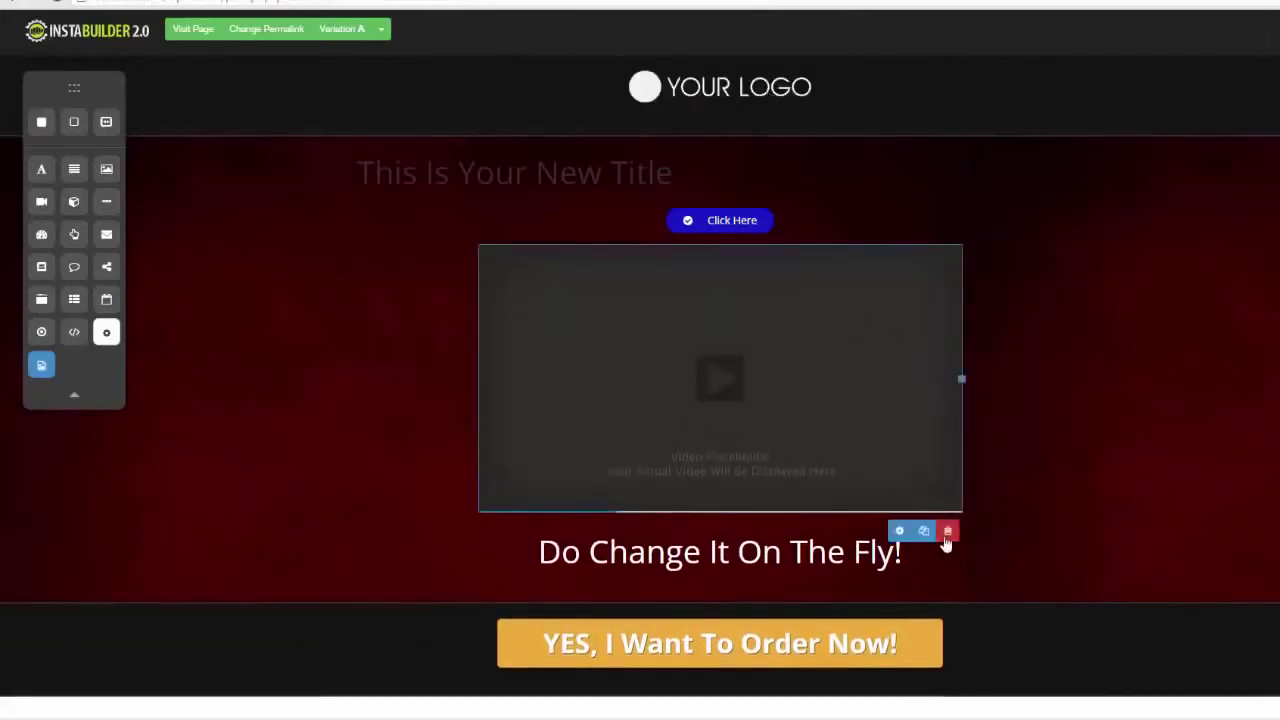
pyautogui.click(947, 531)
pyautogui.click(750, 170)
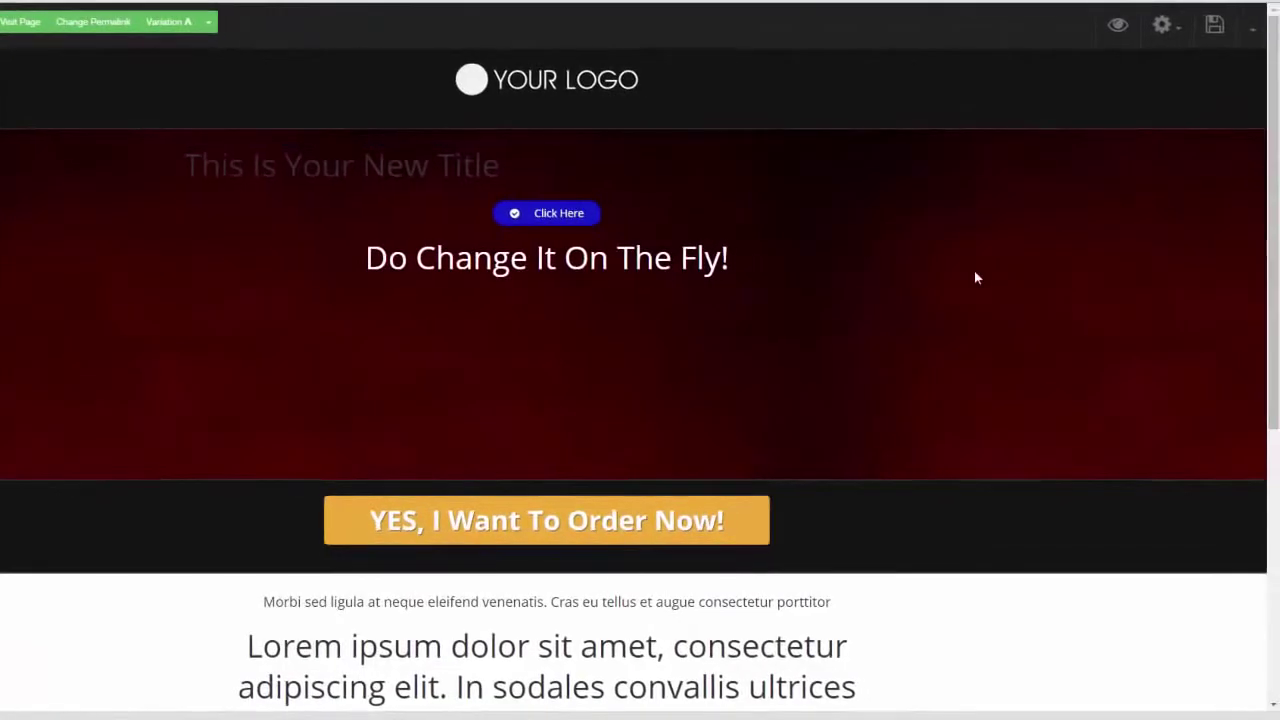
# Change the page template to the blue sales page template with the headline "Your Fancy Headline Goes Here...".
pyautogui.click(1165, 30)
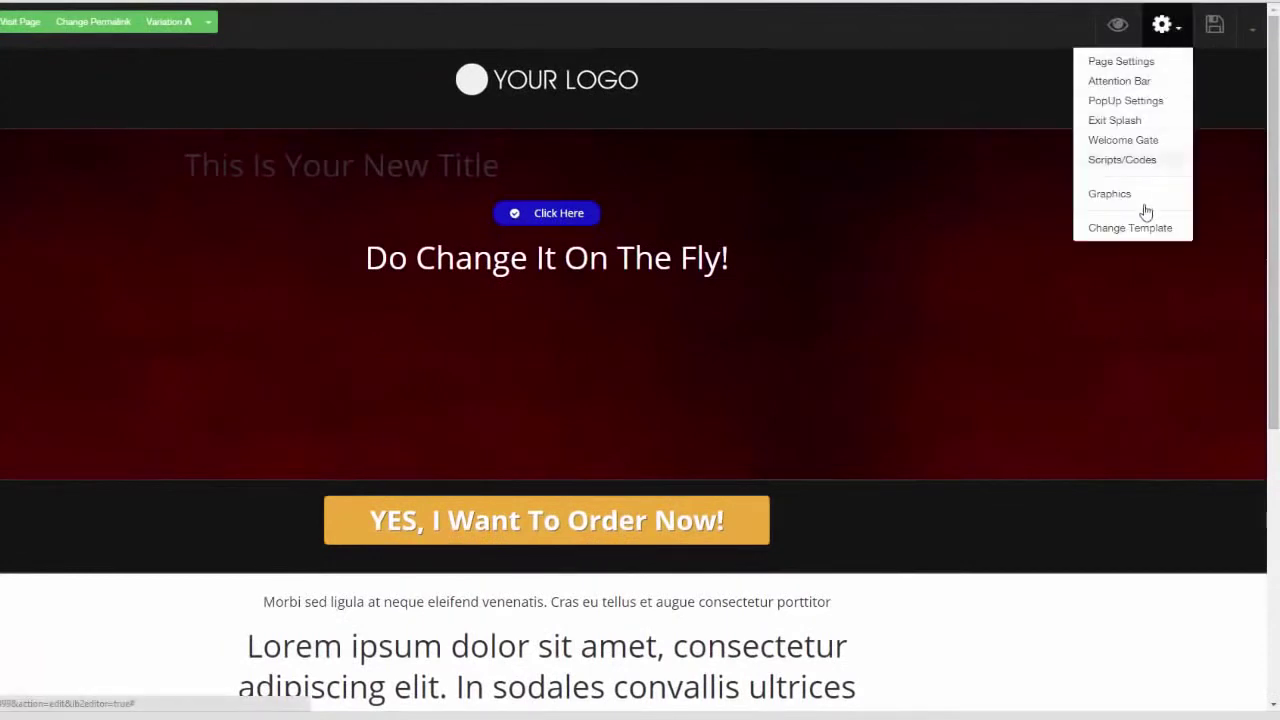
pyautogui.click(1147, 230)
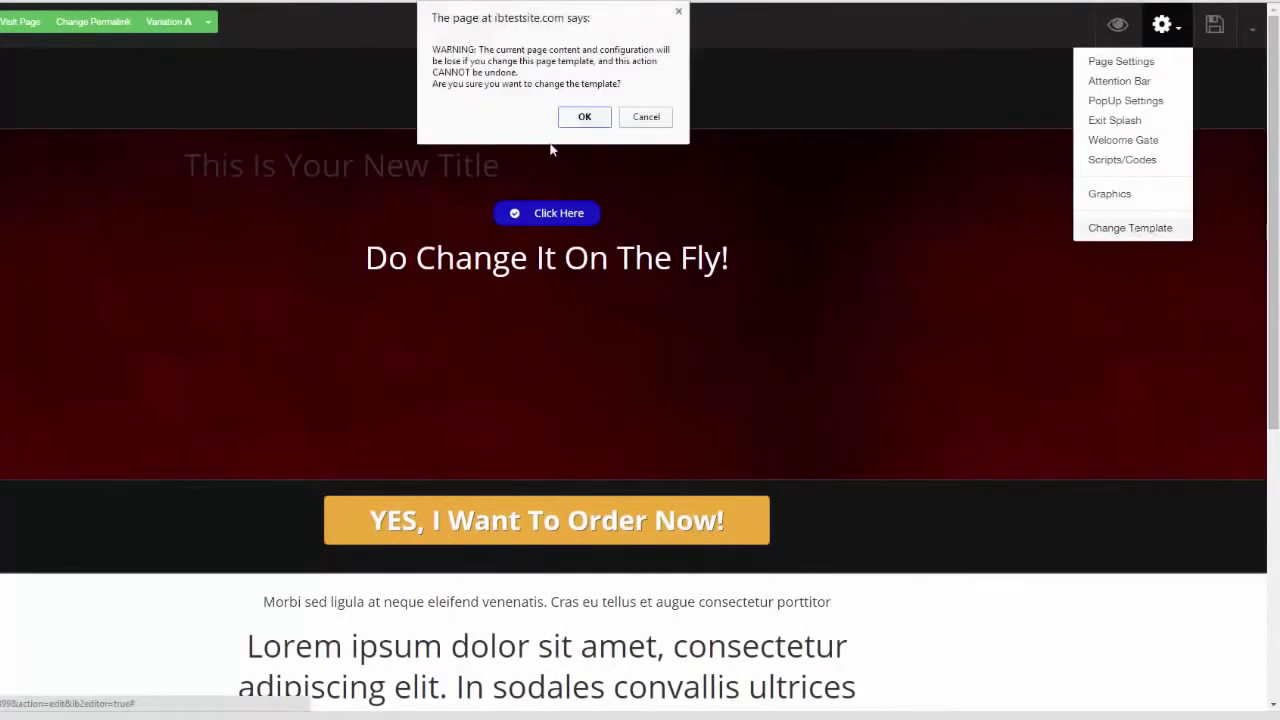
pyautogui.click(583, 117)
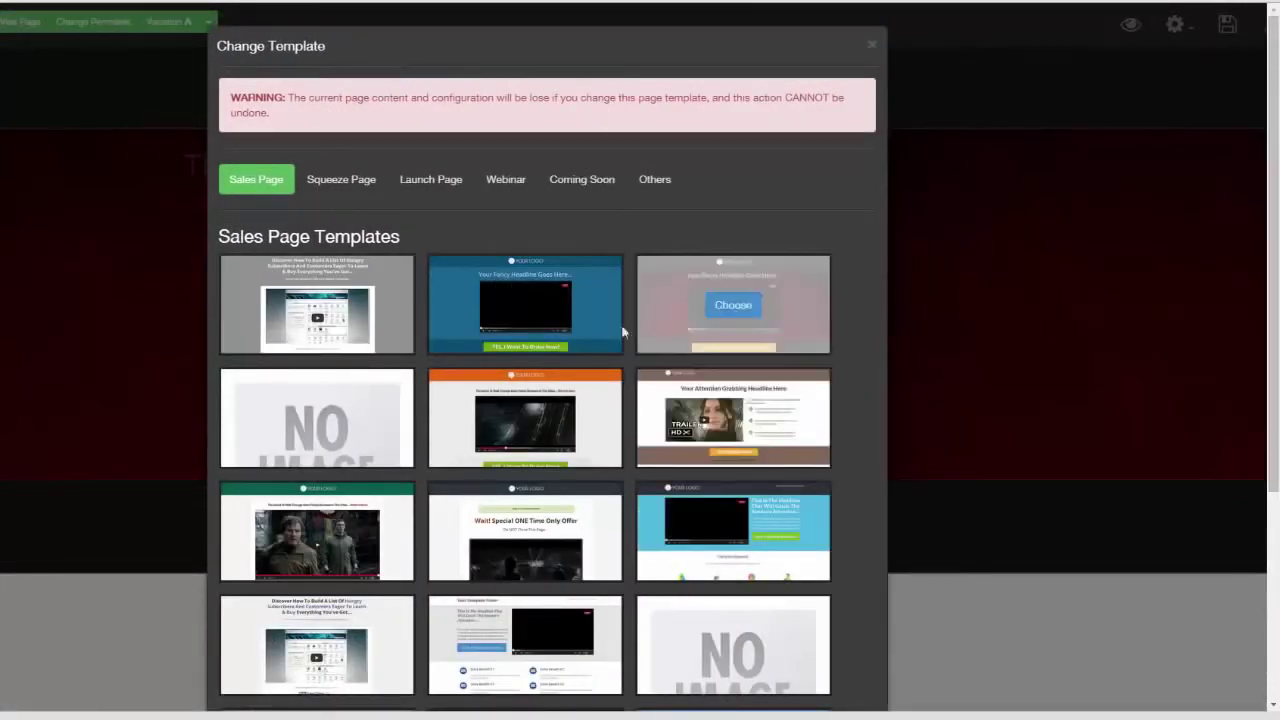
pyautogui.moveTo(598, 326)
pyautogui.click(530, 310)
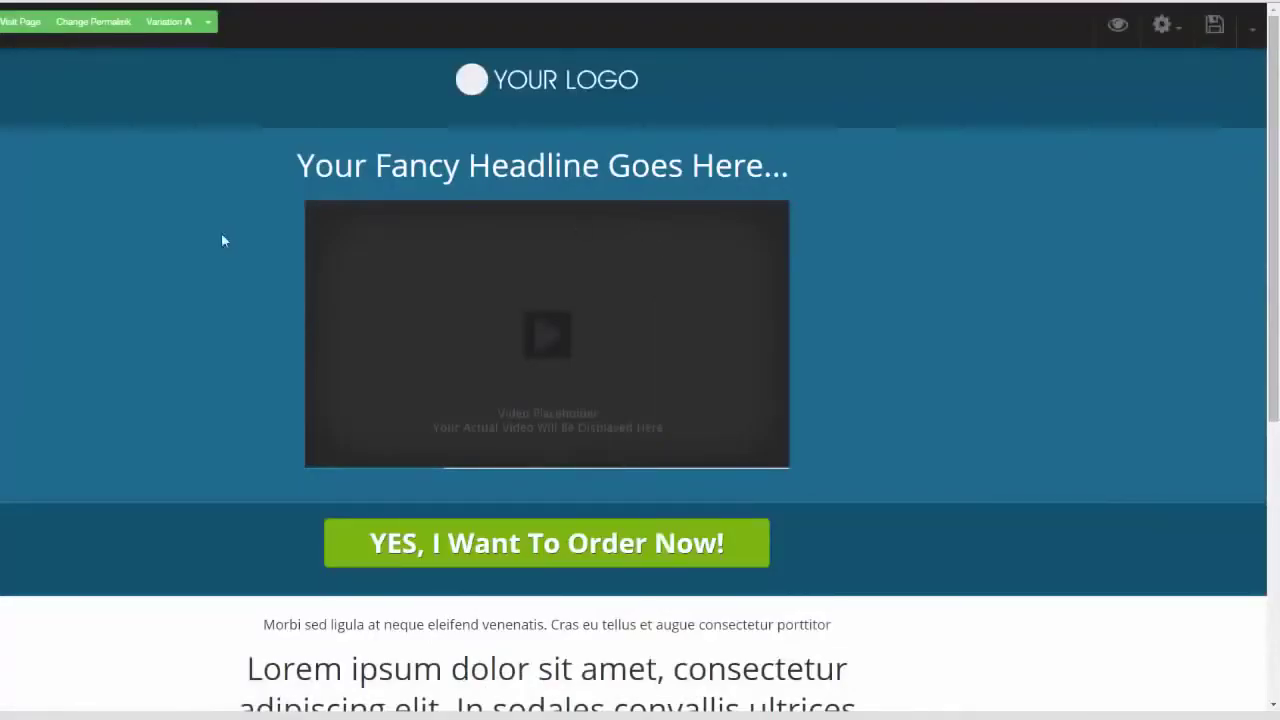
# Delete the video placeholder and the headline from the blue section above the order button.
pyautogui.moveTo(825, 491)
pyautogui.click(774, 487)
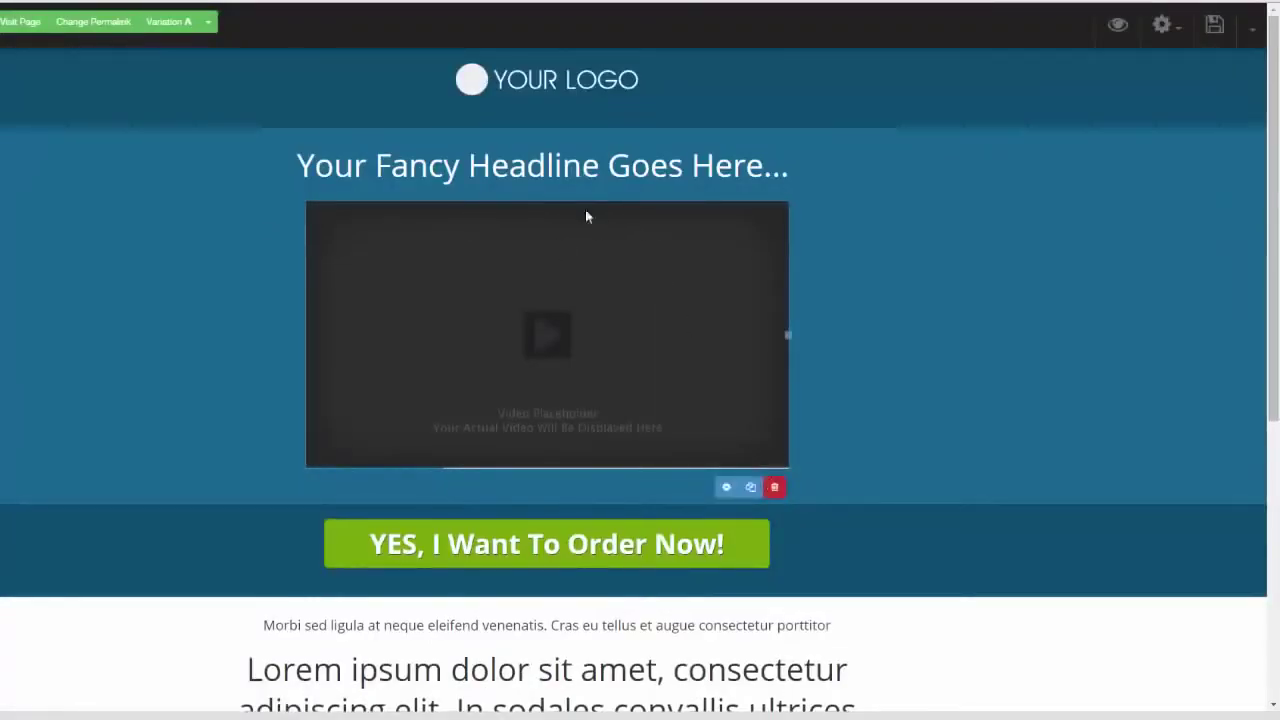
pyautogui.click(583, 82)
pyautogui.moveTo(820, 177)
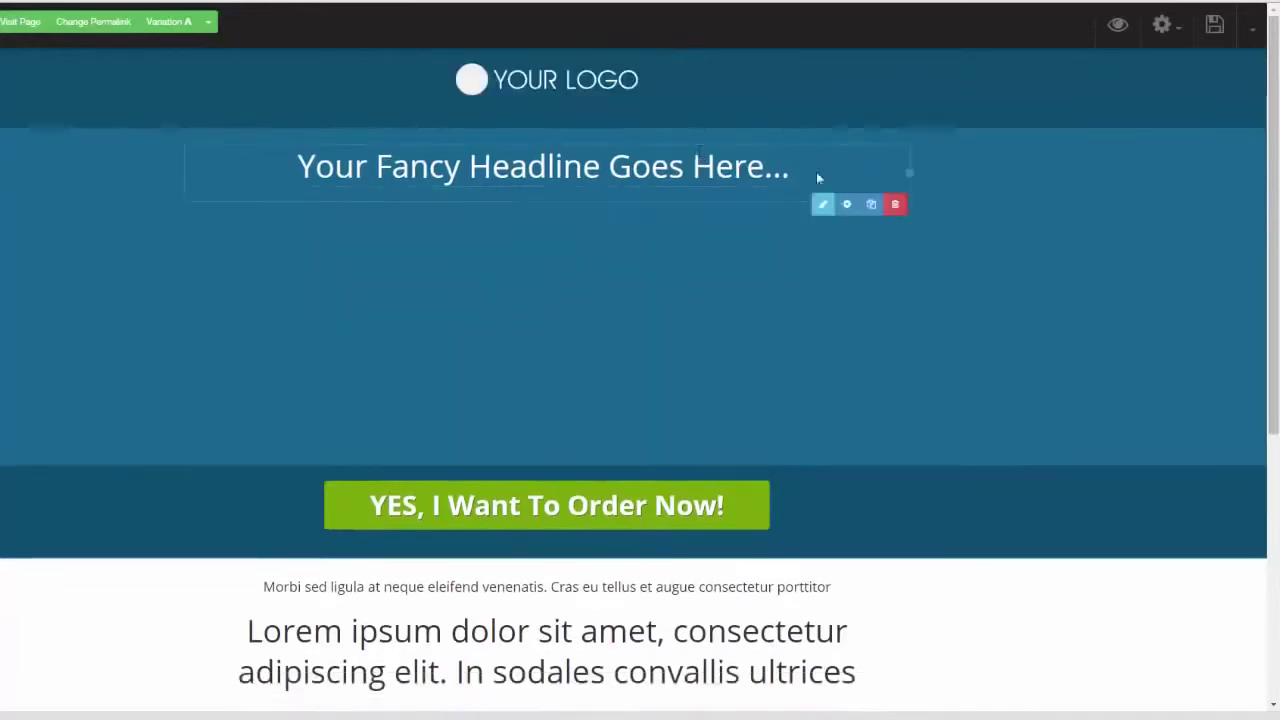
pyautogui.click(895, 204)
pyautogui.click(584, 82)
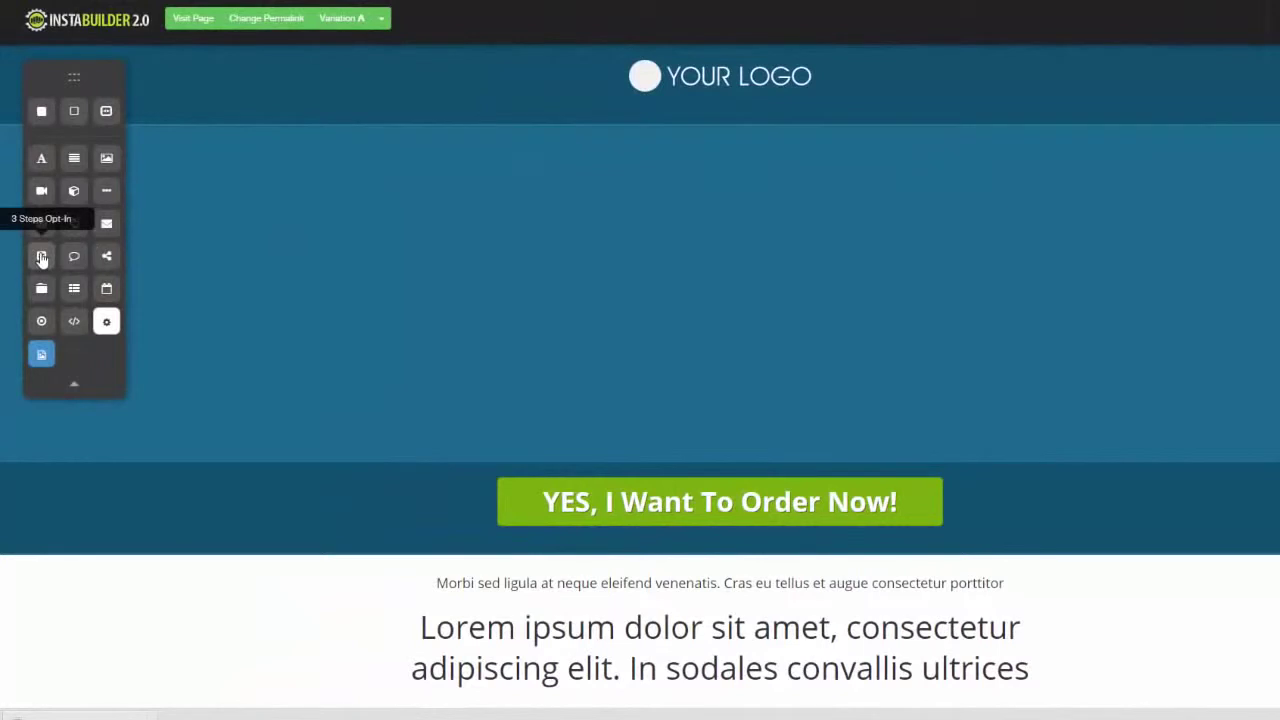
# Add a 3 Steps Opt-In element to the empty blue section and advance through its steps to the registration form.
pyautogui.moveTo(41, 258); pyautogui.dragTo(876, 234)
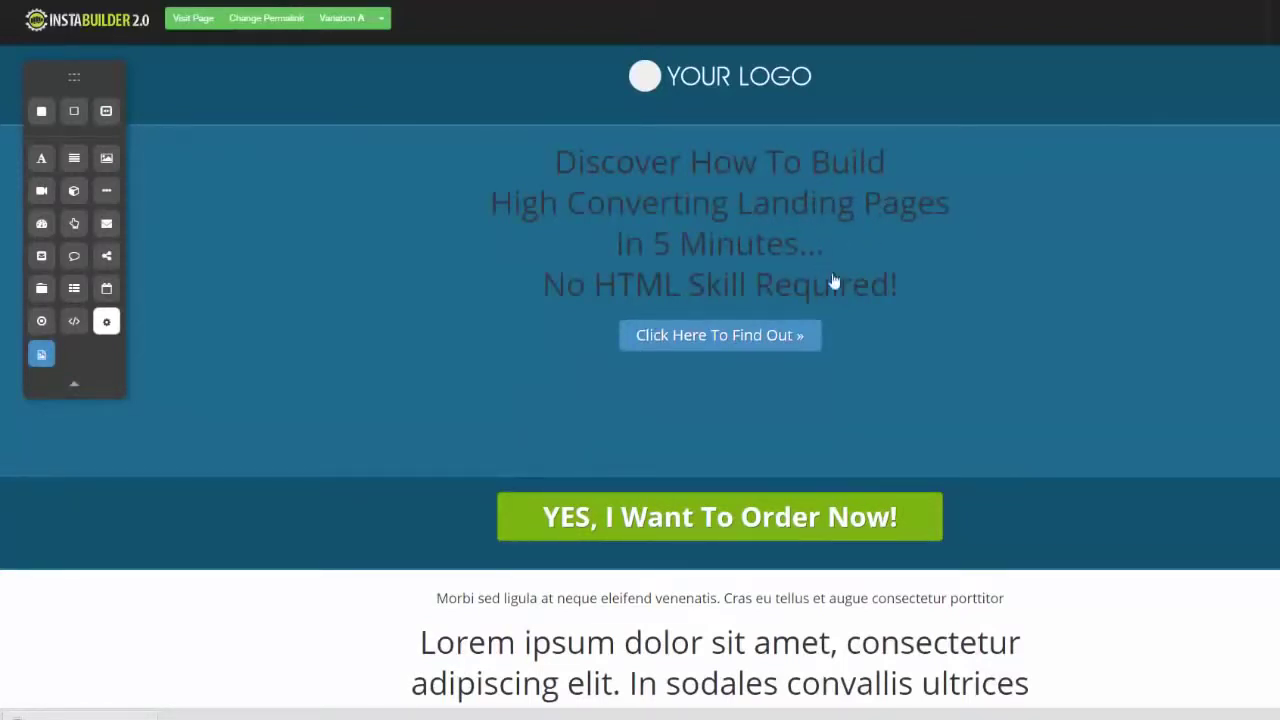
pyautogui.click(800, 340)
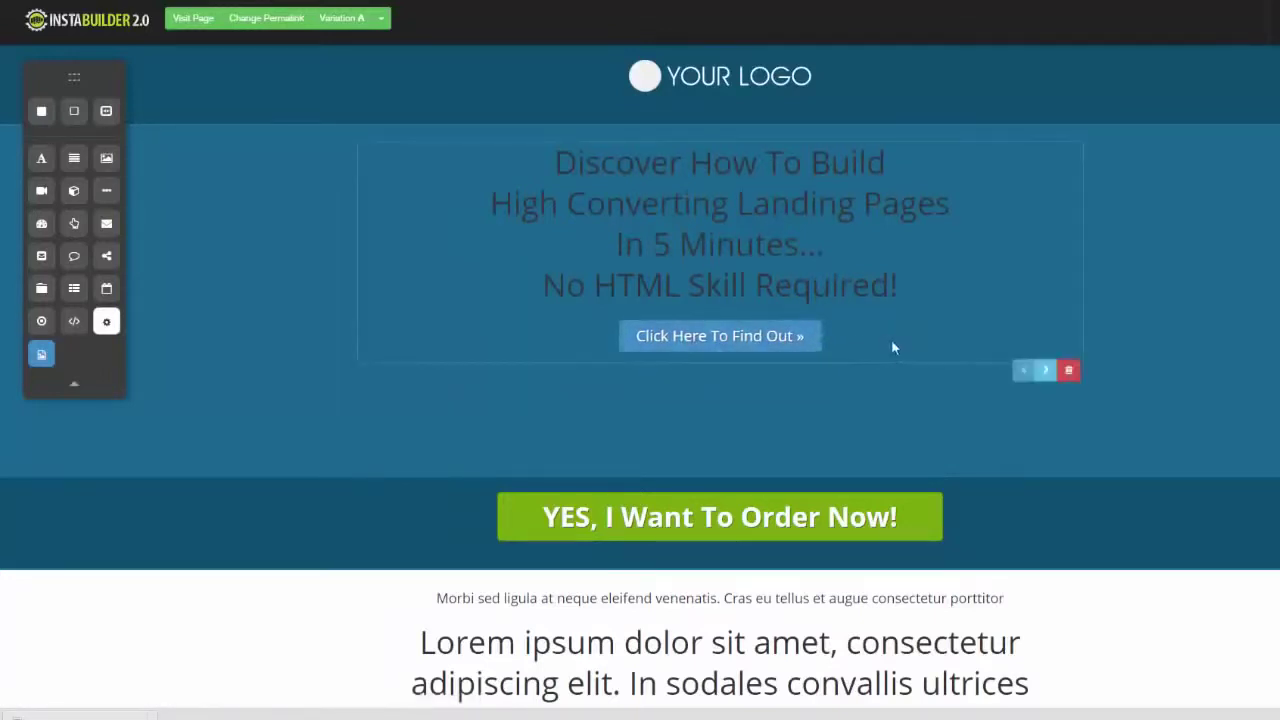
pyautogui.click(1047, 371)
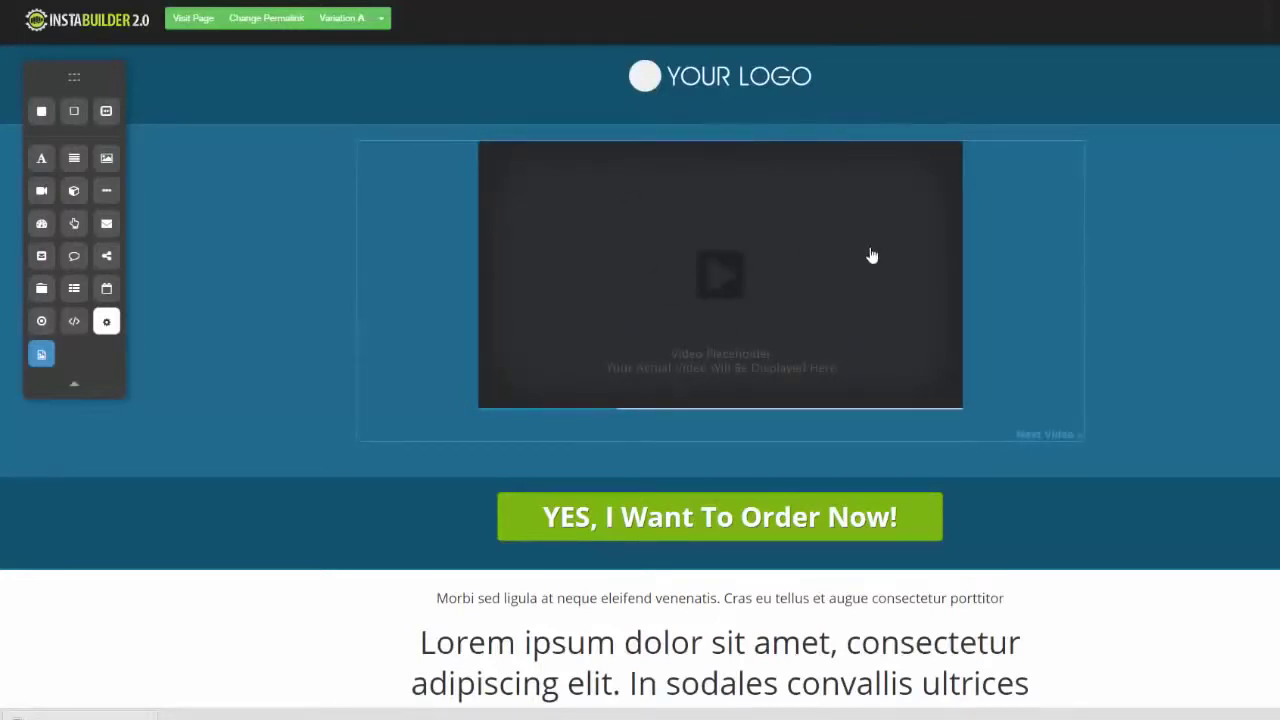
pyautogui.click(1031, 436)
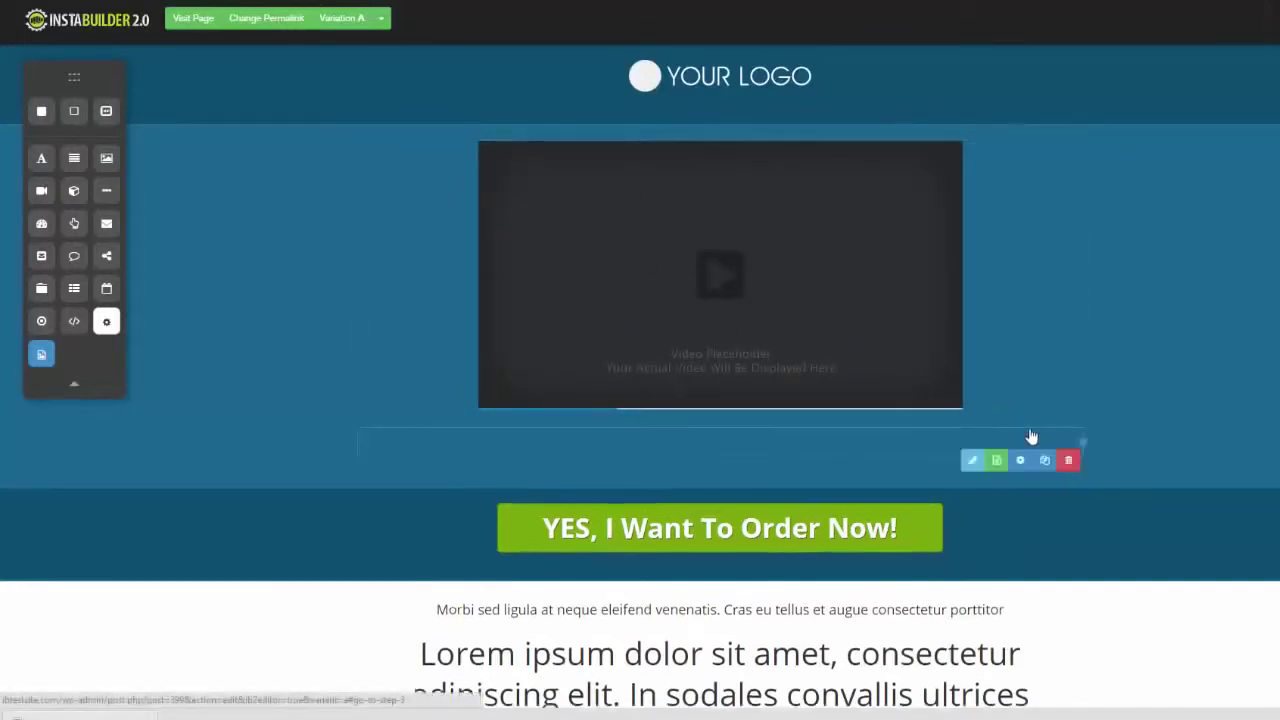
pyautogui.moveTo(1030, 426)
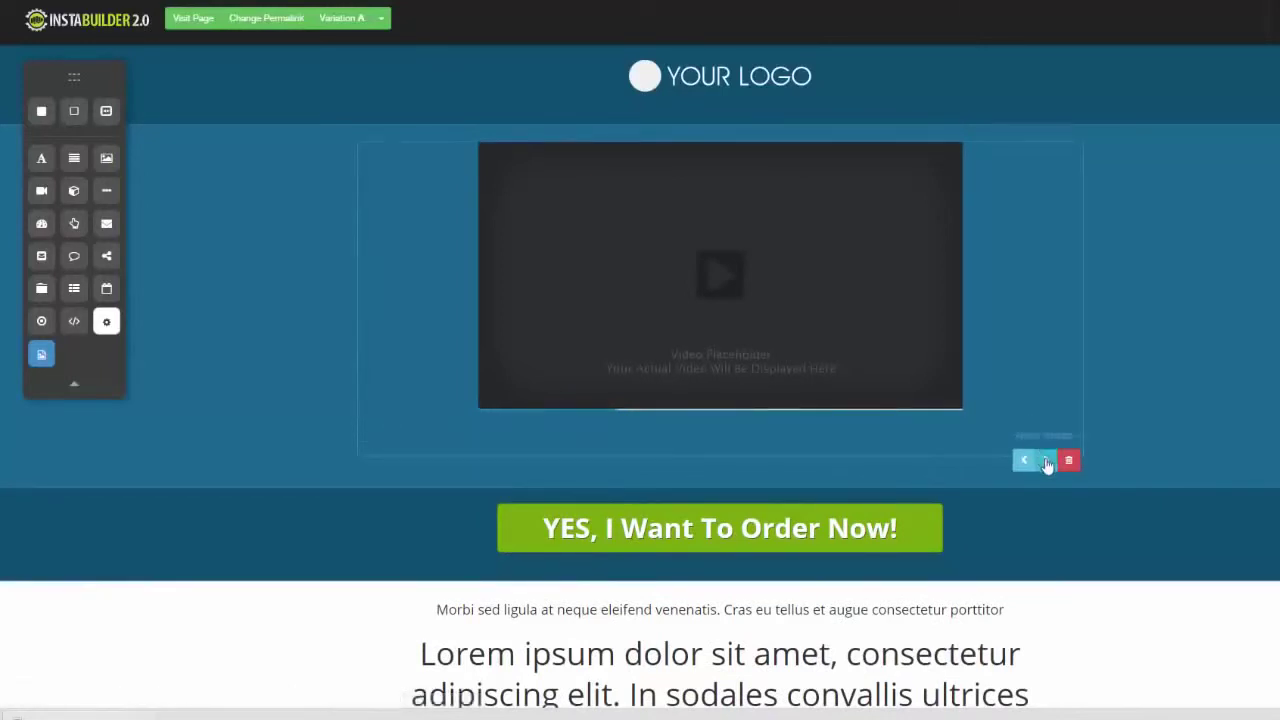
pyautogui.click(1046, 462)
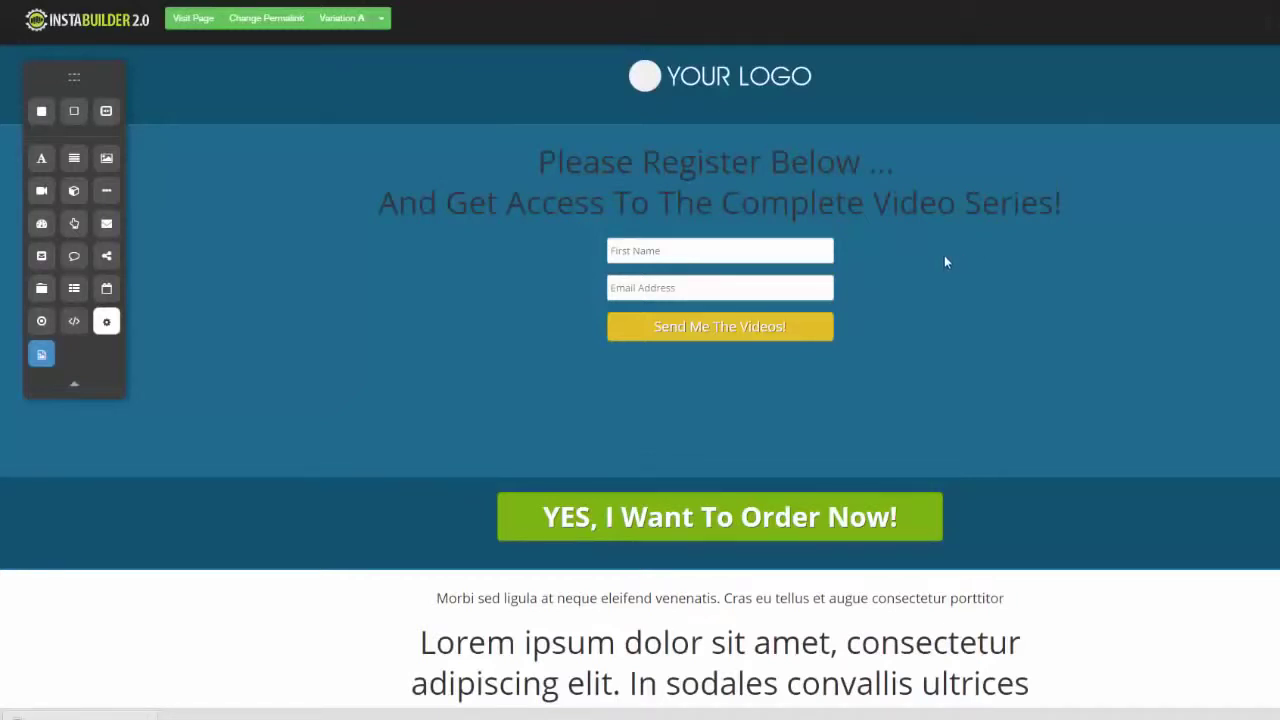
# Delete the "Please Register Below" heading and the whole 3 Steps Opt-In element.
pyautogui.click(1068, 241)
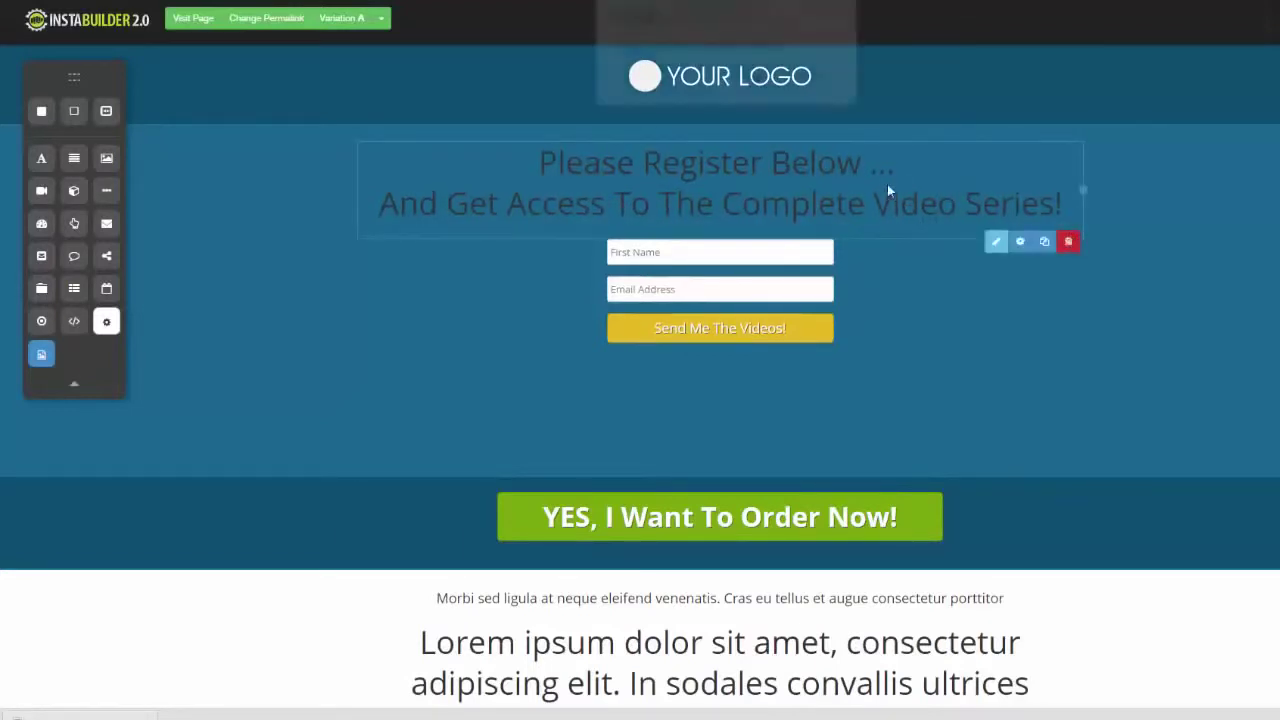
pyautogui.click(757, 79)
pyautogui.moveTo(1046, 226)
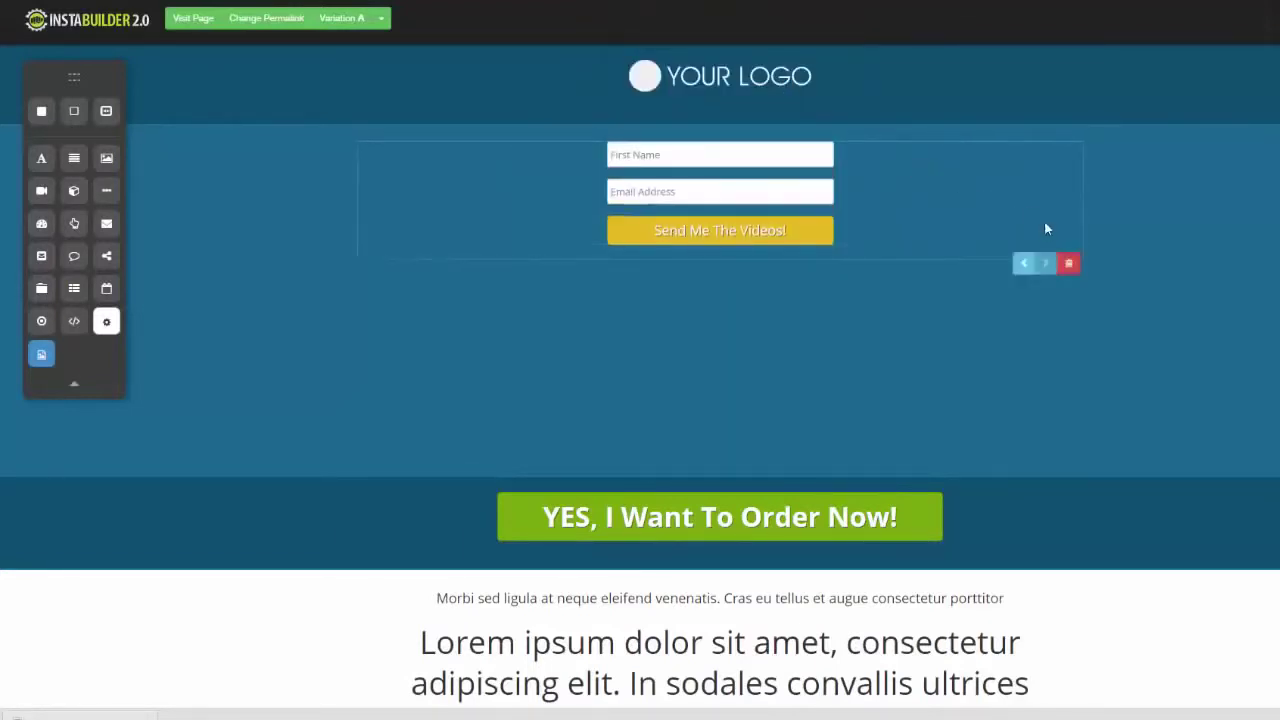
pyautogui.click(1068, 264)
pyautogui.click(757, 79)
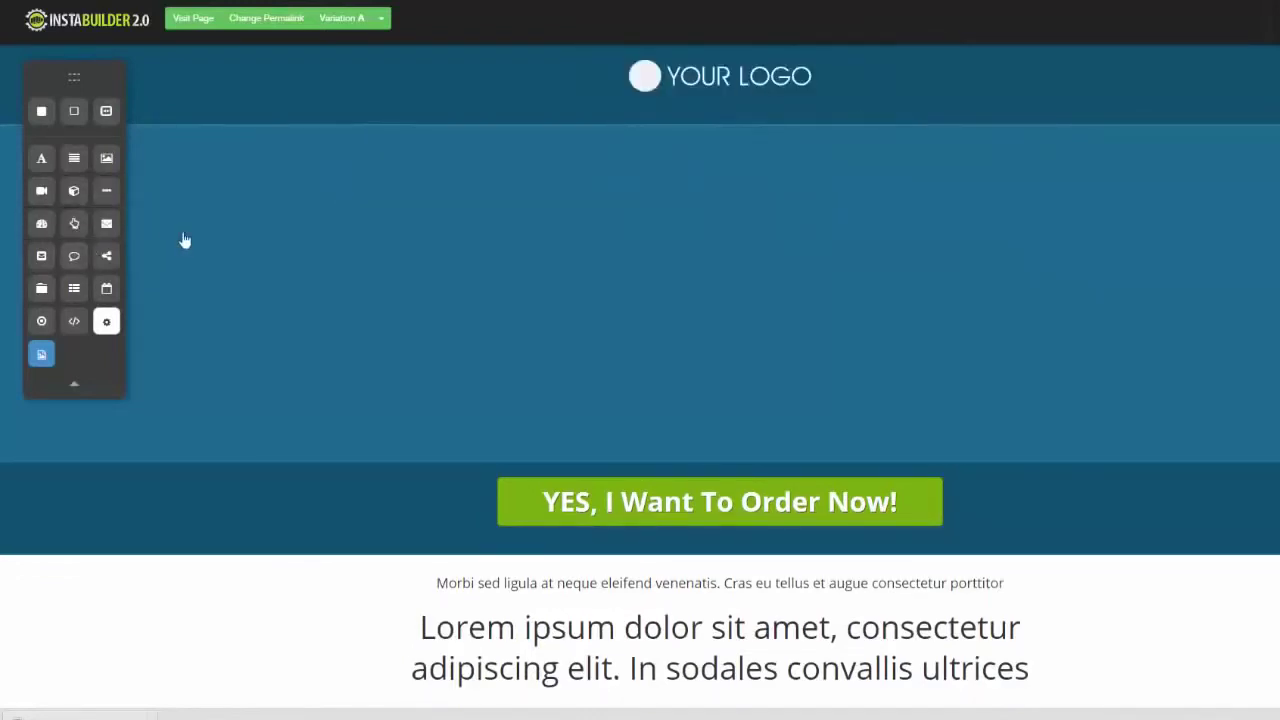
# Add a comment element to the empty blue section and a social share element below it.
pyautogui.moveTo(73, 258); pyautogui.dragTo(595, 180)
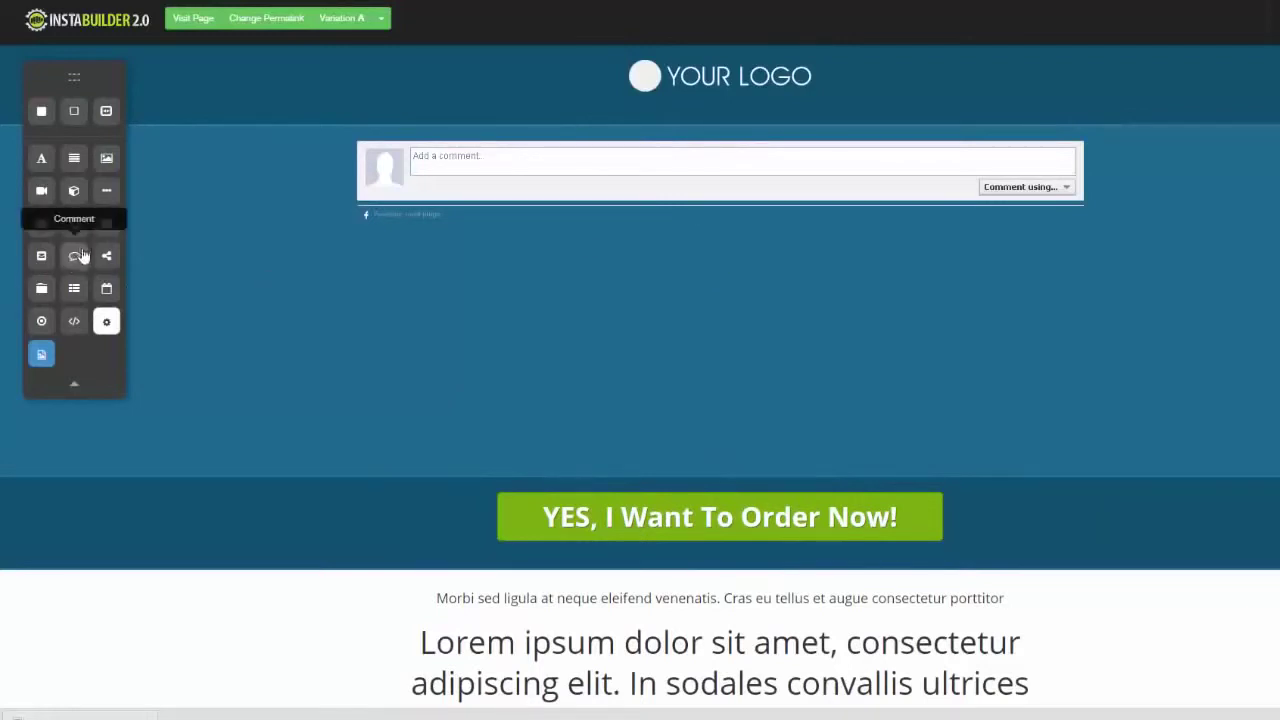
pyautogui.moveTo(106, 256); pyautogui.dragTo(516, 284)
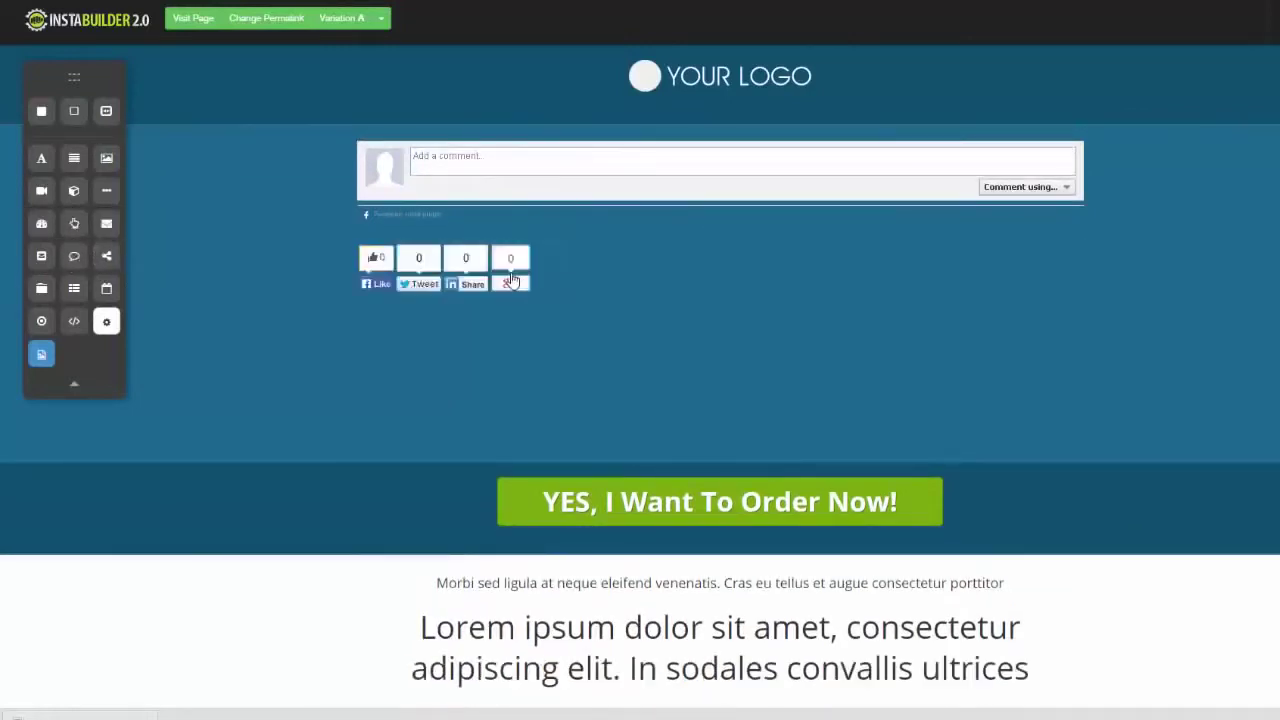
# Set the social share button style to Small, exclude LinkedIn, and close the share settings.
pyautogui.moveTo(561, 284)
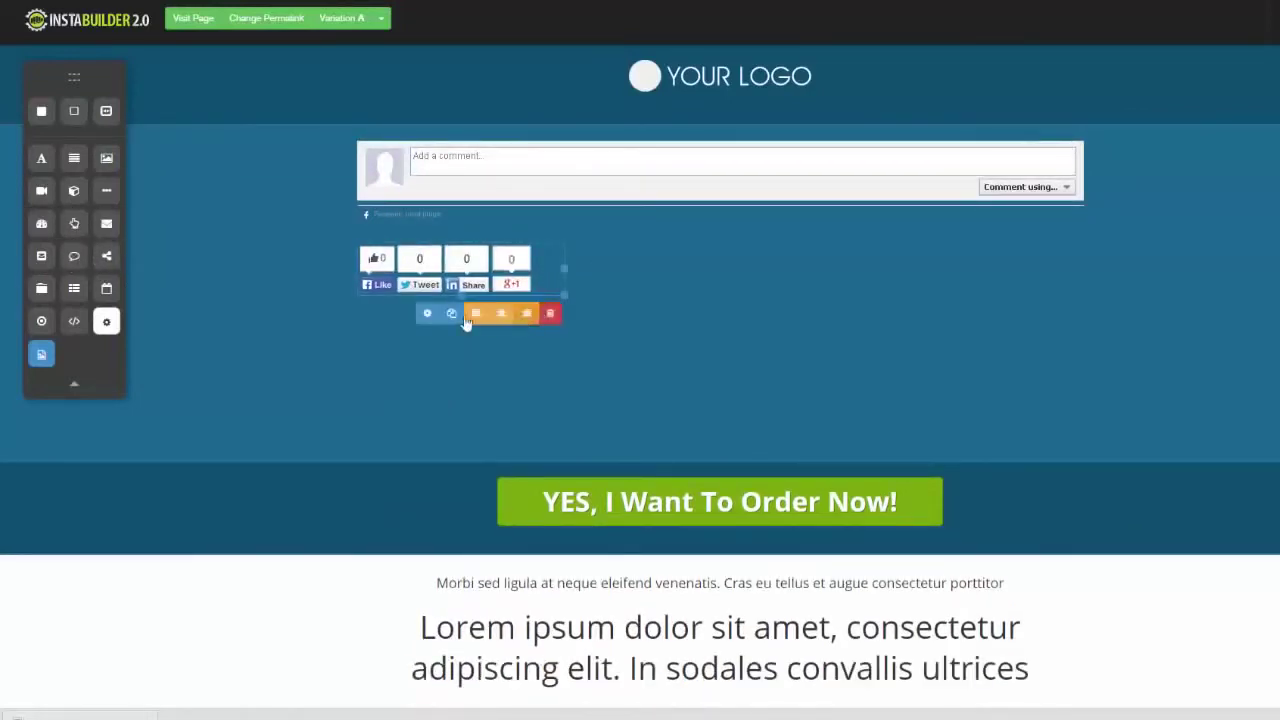
pyautogui.click(427, 313)
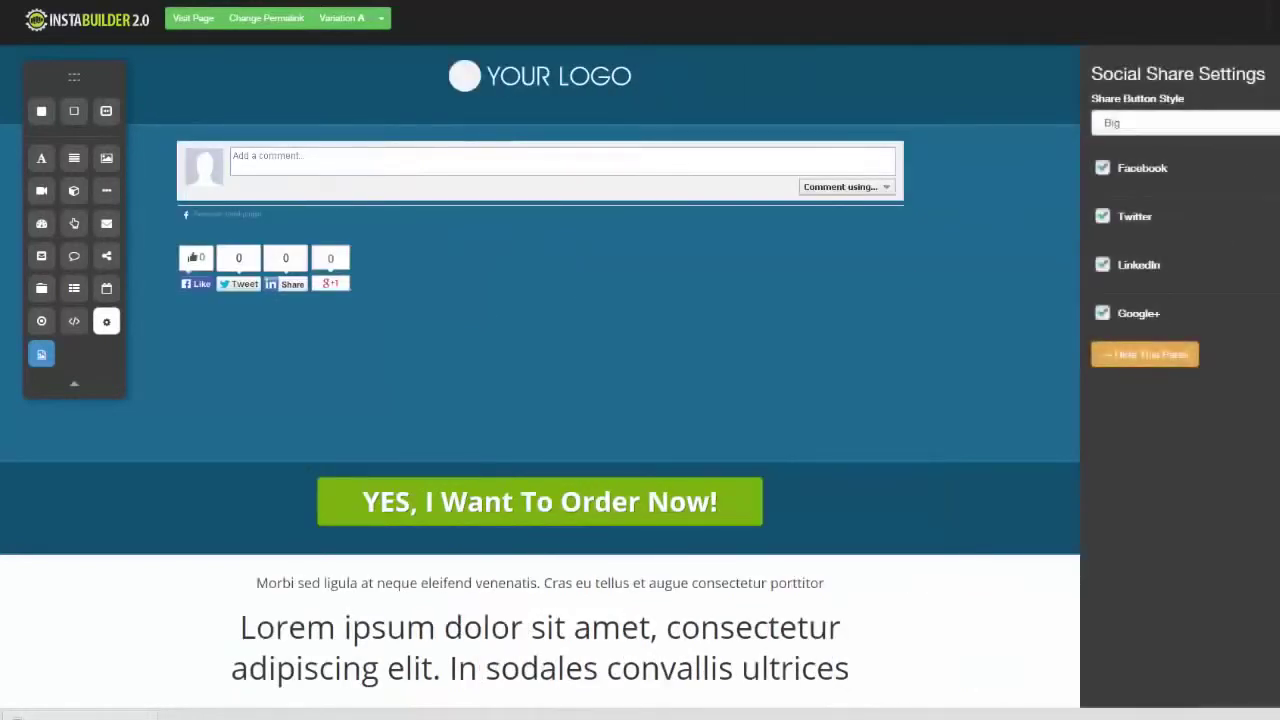
pyautogui.click(1160, 123)
pyautogui.click(1120, 154)
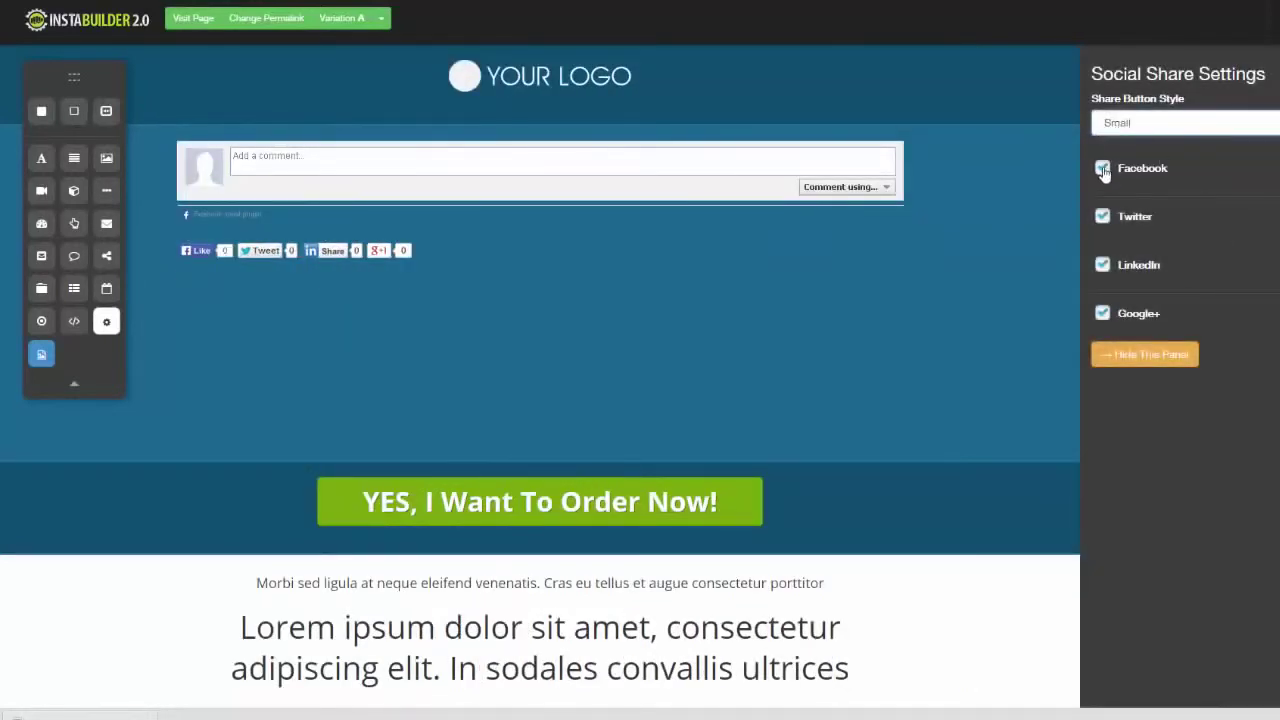
pyautogui.click(1104, 266)
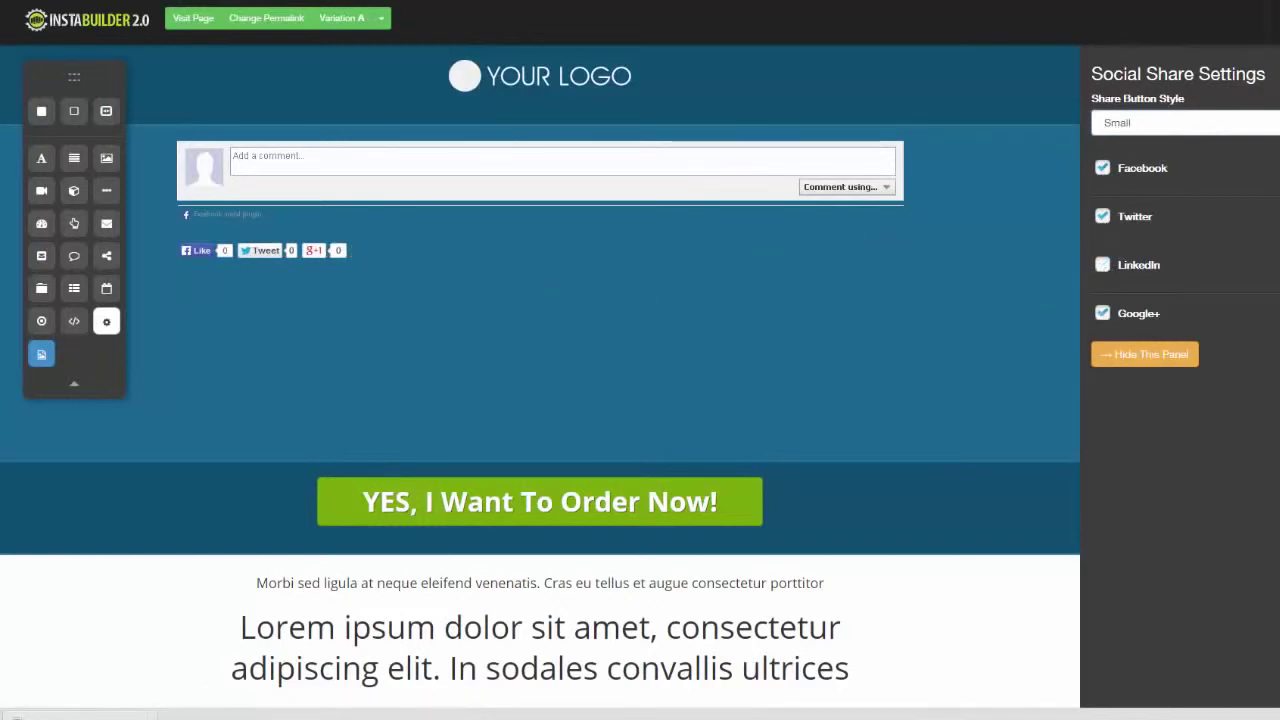
pyautogui.click(1145, 355)
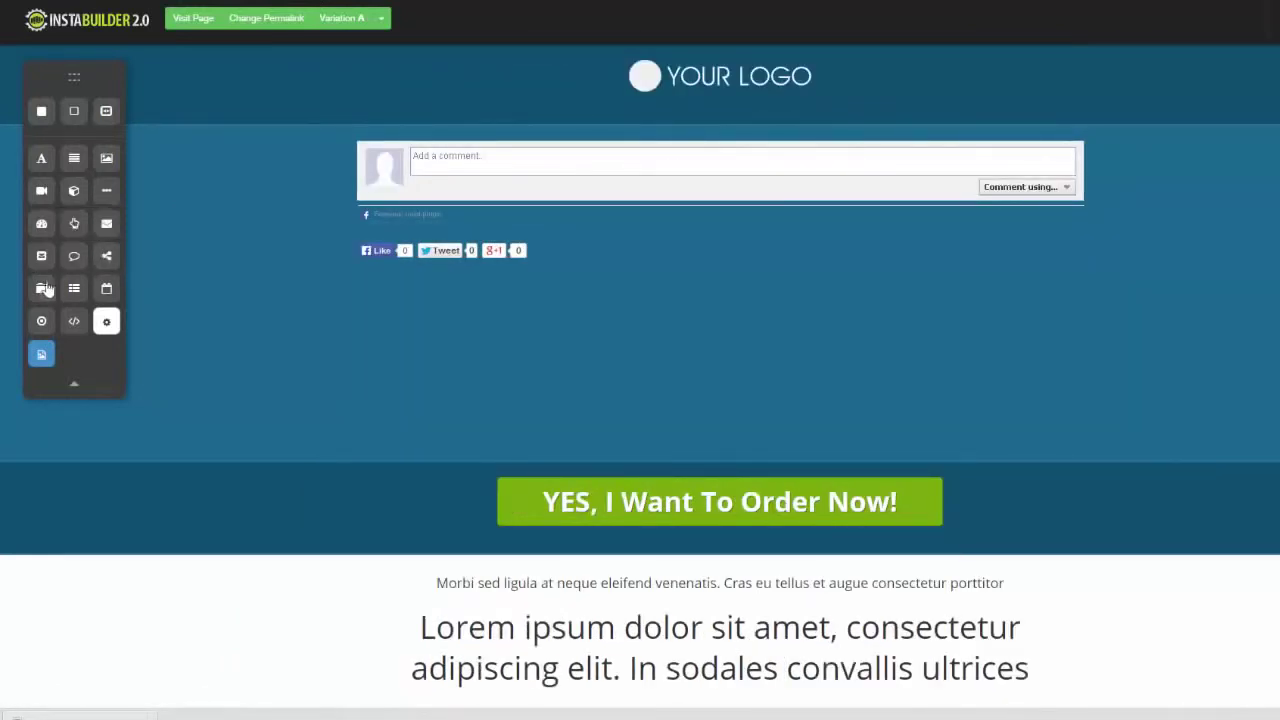
# Add tabbed content between the comment box and the share buttons, and delete both the comment box and the tabbed content.
pyautogui.moveTo(41, 255); pyautogui.dragTo(595, 252)
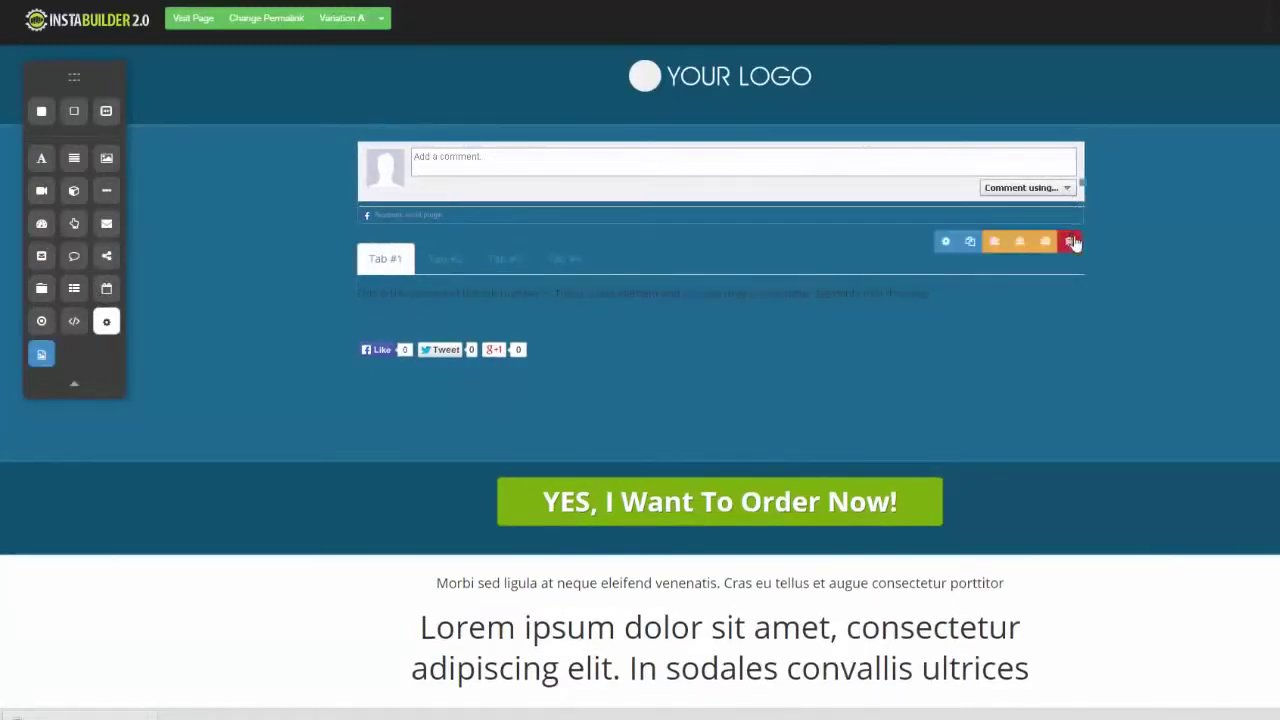
pyautogui.click(1068, 242)
pyautogui.click(757, 79)
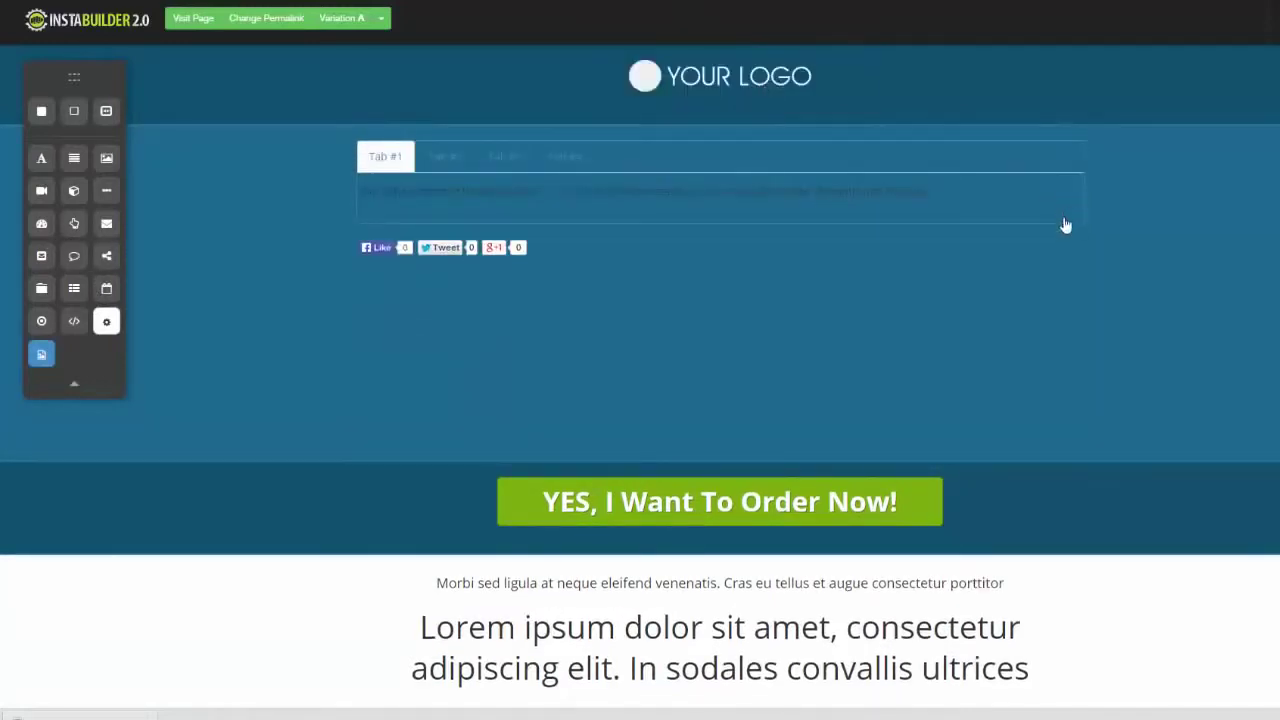
pyautogui.moveTo(1068, 209)
pyautogui.click(1069, 243)
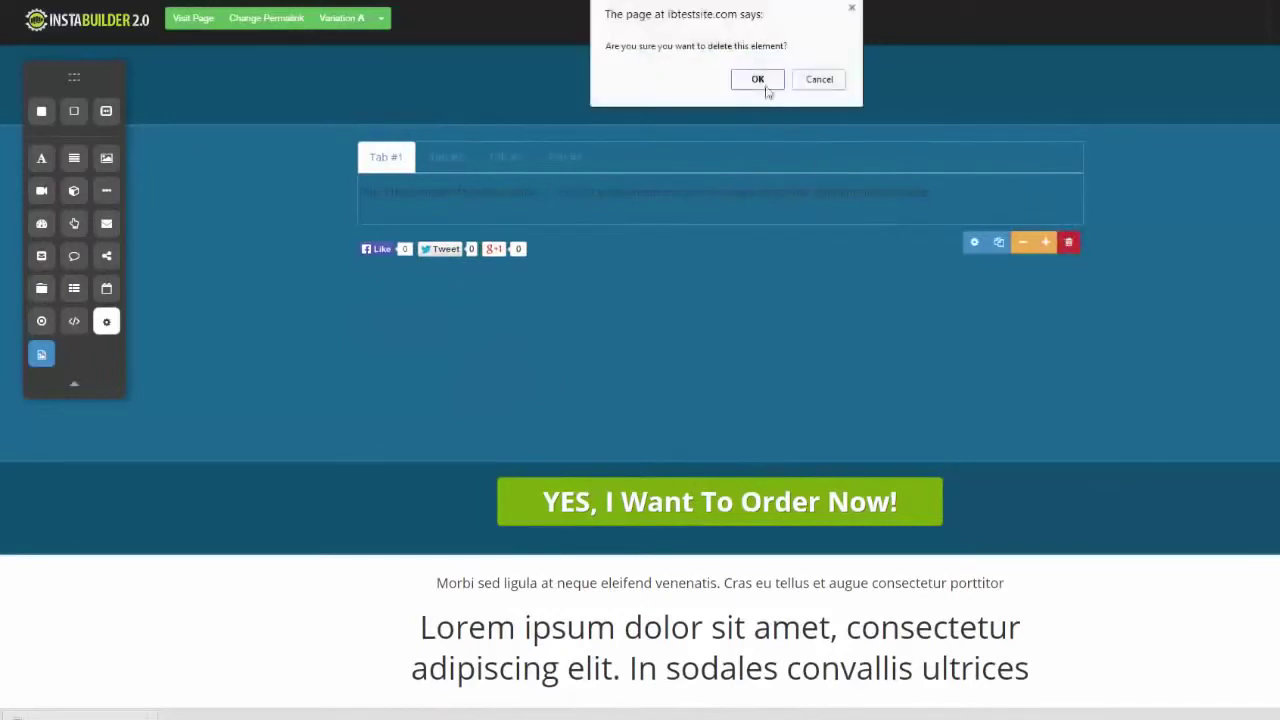
pyautogui.click(764, 84)
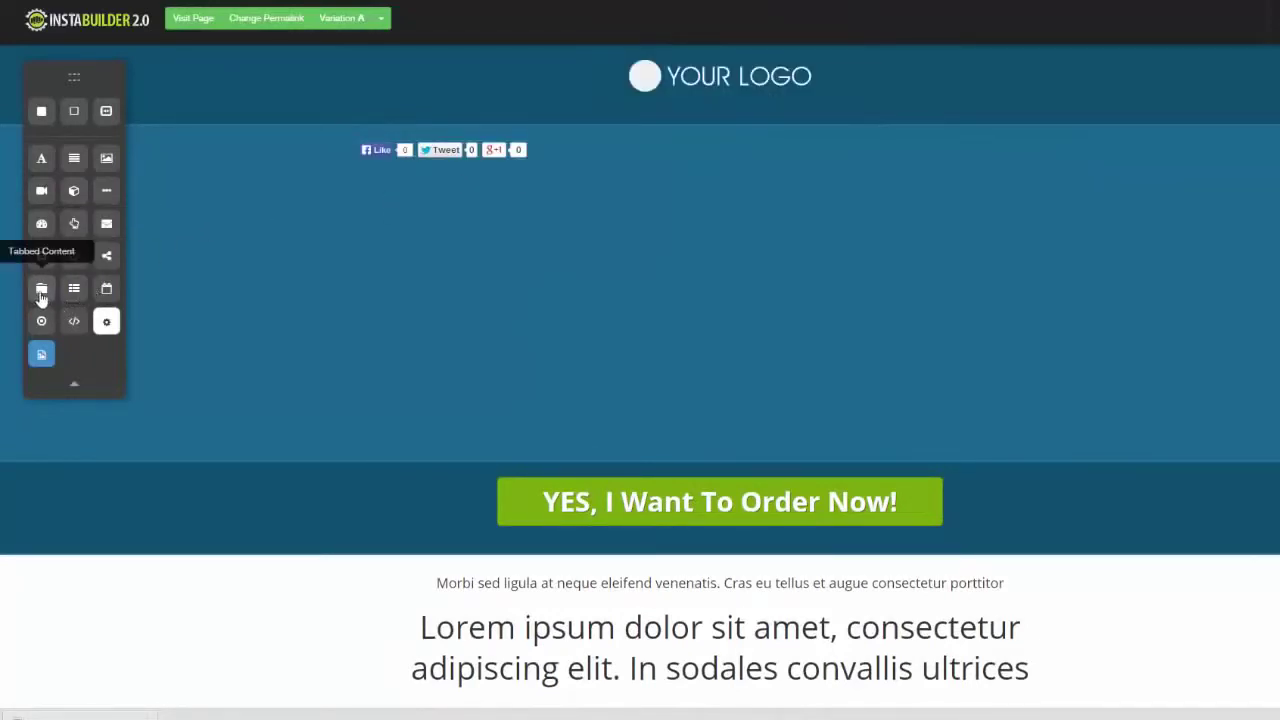
# Add a menu element below the share buttons and set it to display Demo Menu.
pyautogui.moveTo(74, 290); pyautogui.dragTo(486, 186)
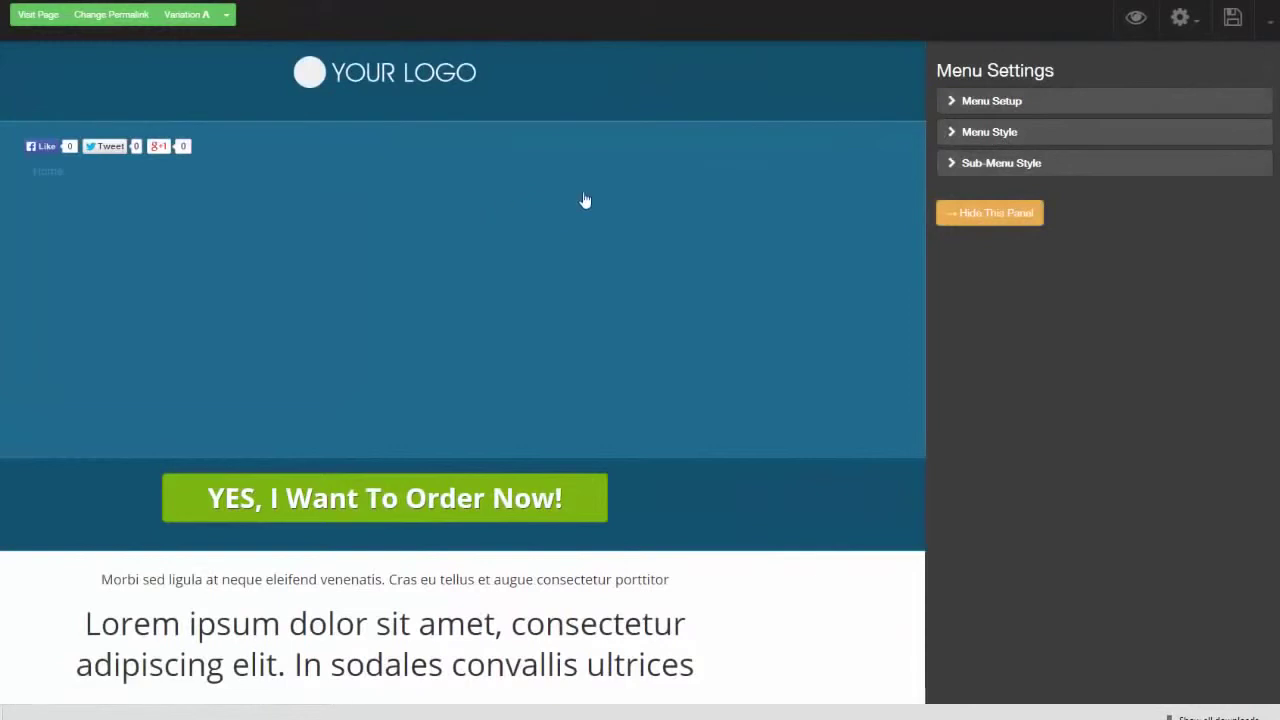
pyautogui.click(950, 104)
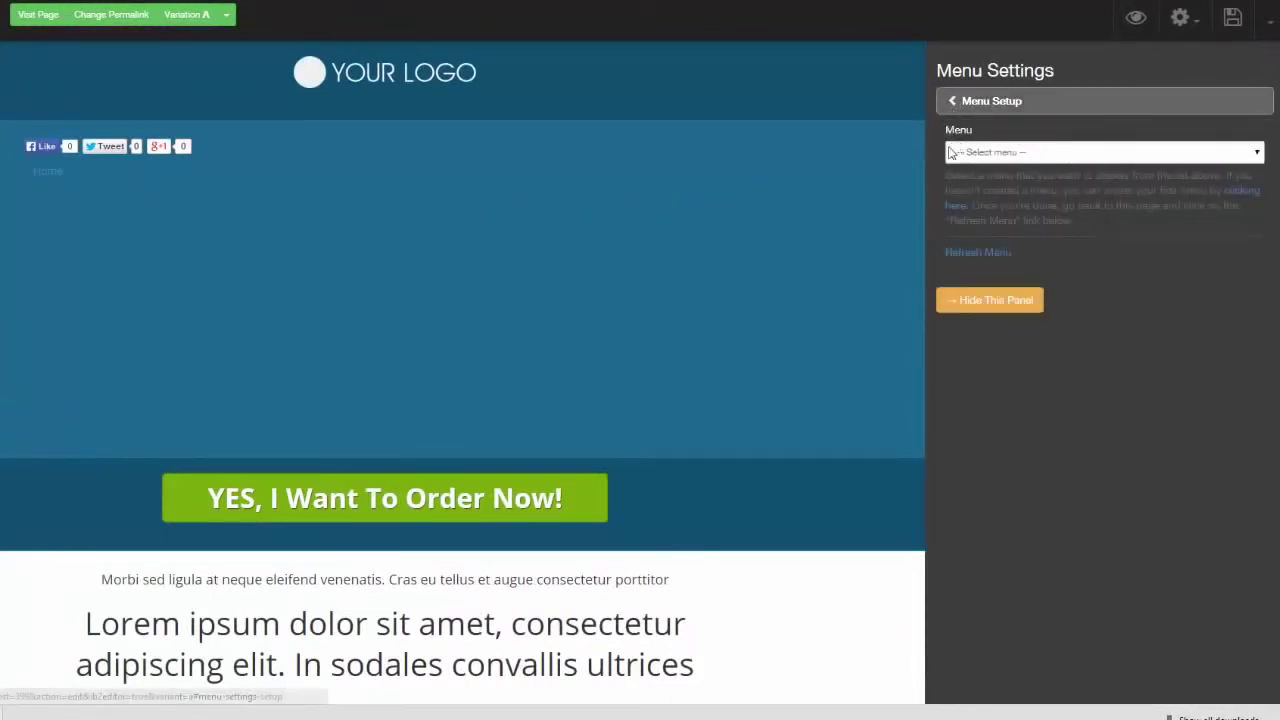
pyautogui.click(1221, 152)
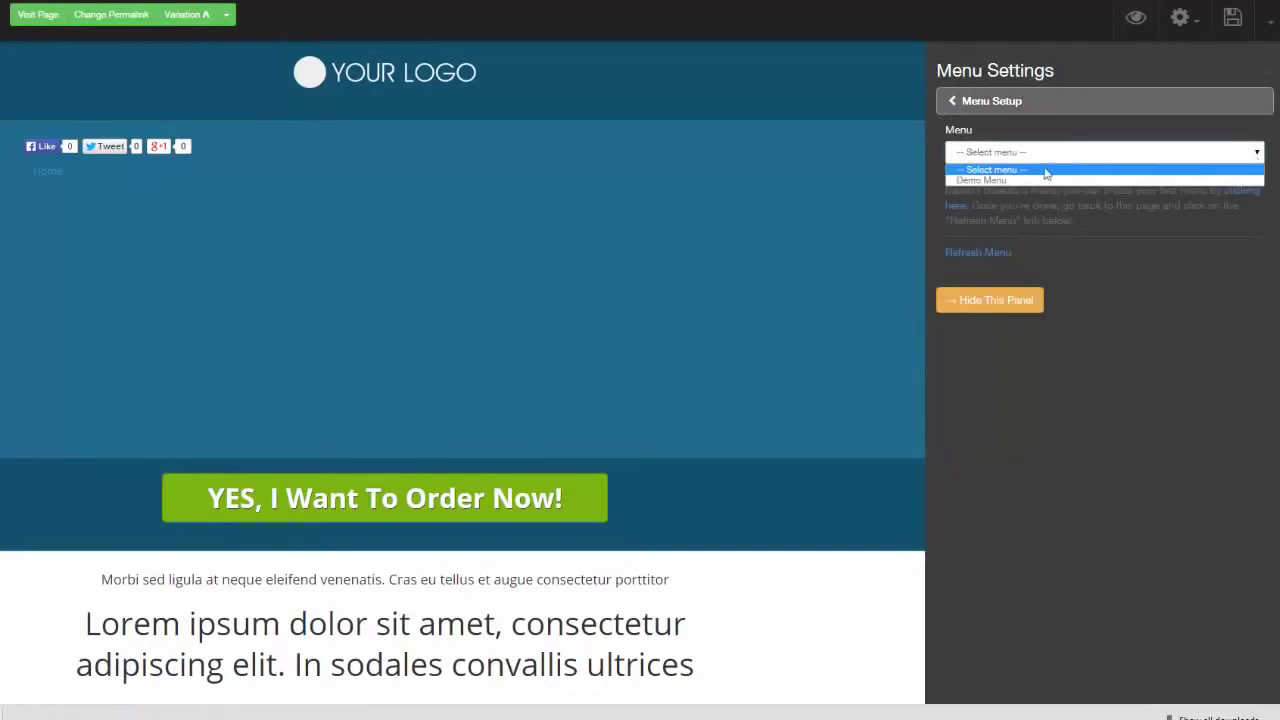
pyautogui.click(987, 182)
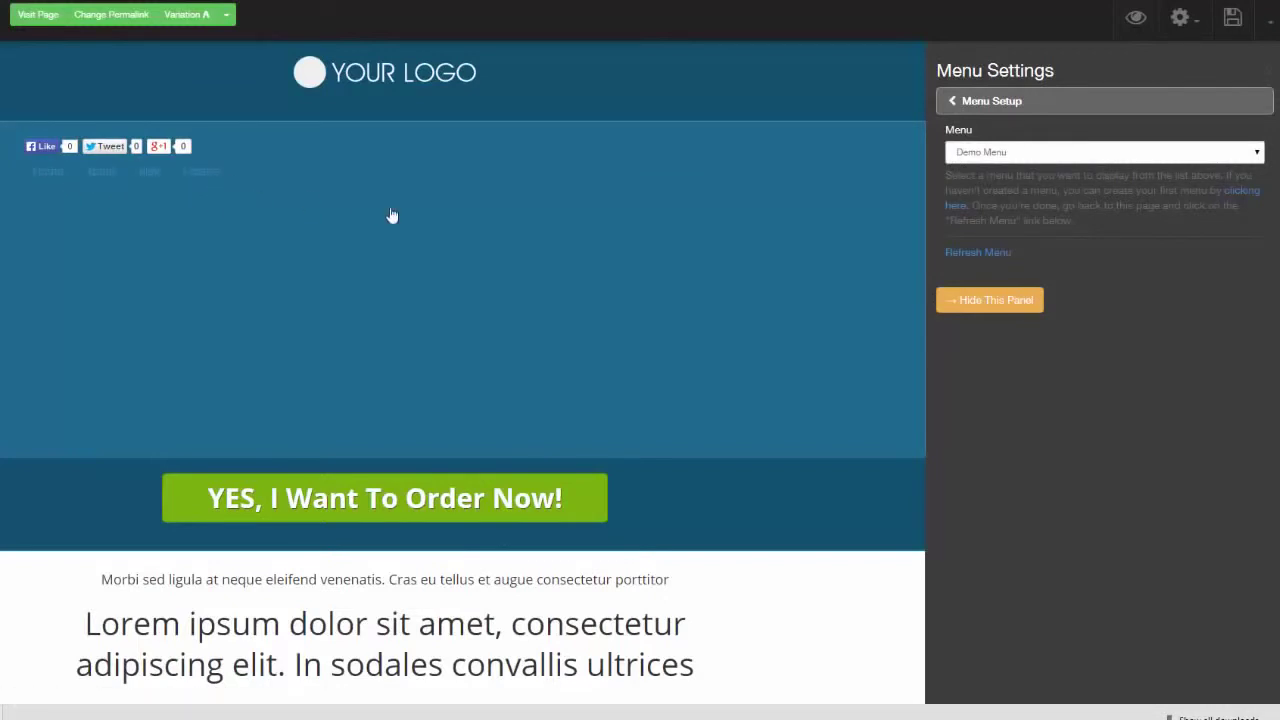
# Try the Plain (/w pipe) style on the menu and set its menu style to Flat-Box.
pyautogui.click(955, 105)
pyautogui.click(951, 132)
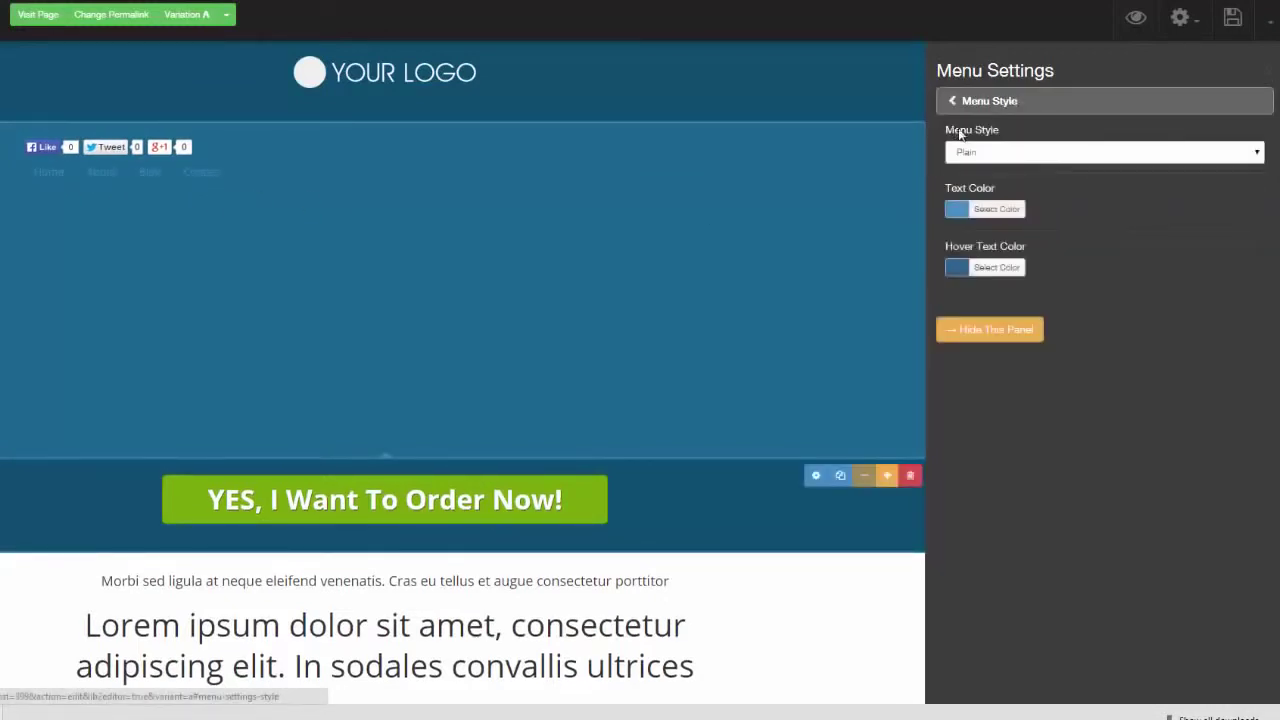
pyautogui.click(1241, 158)
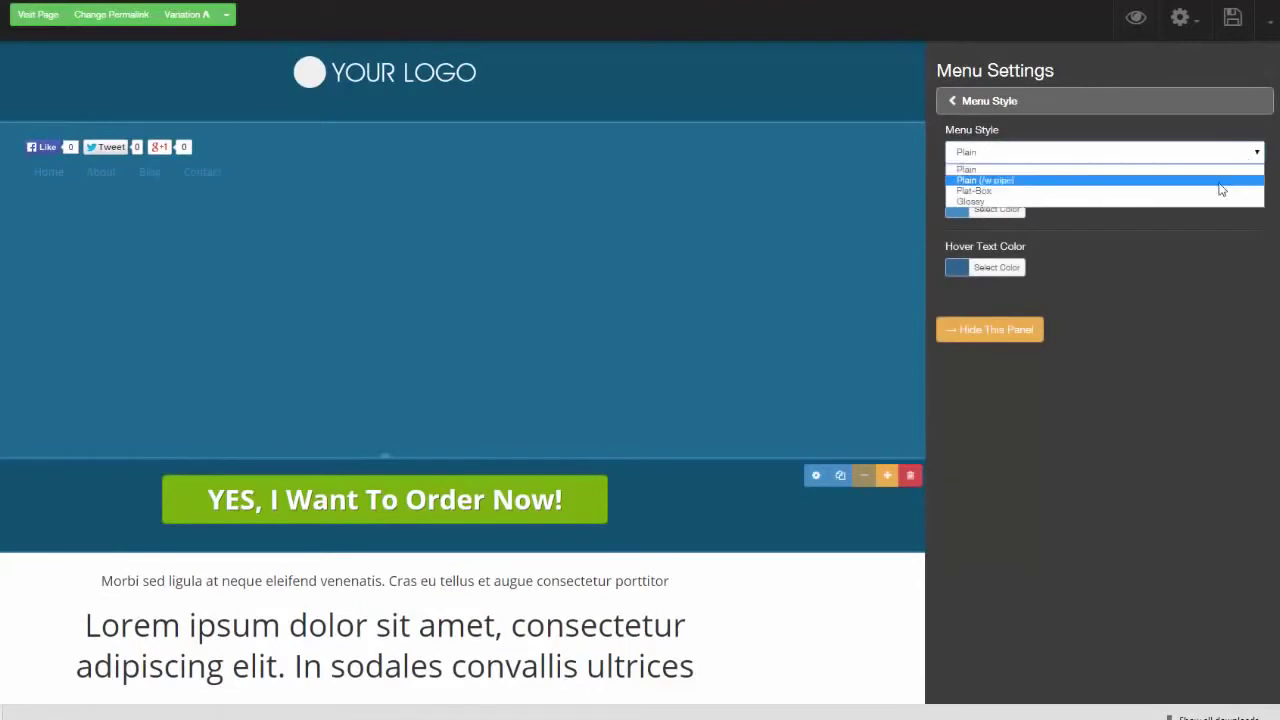
pyautogui.click(1219, 188)
pyautogui.click(1258, 155)
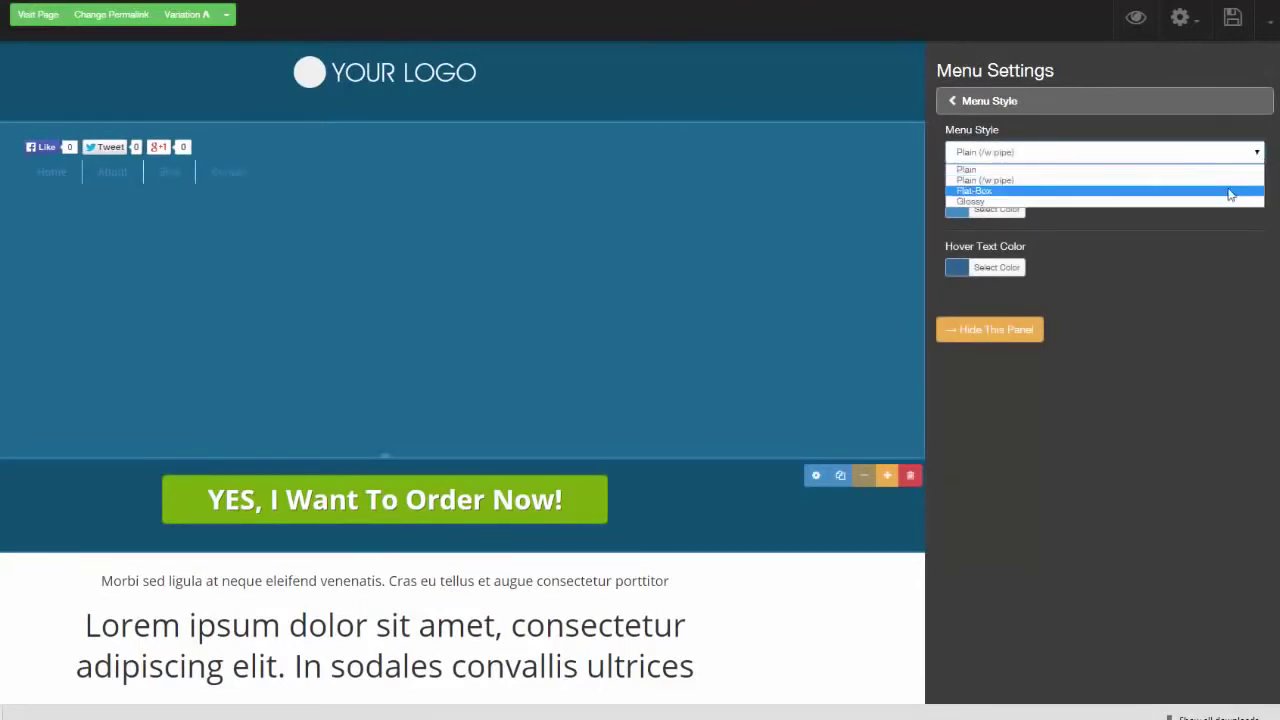
pyautogui.click(1231, 191)
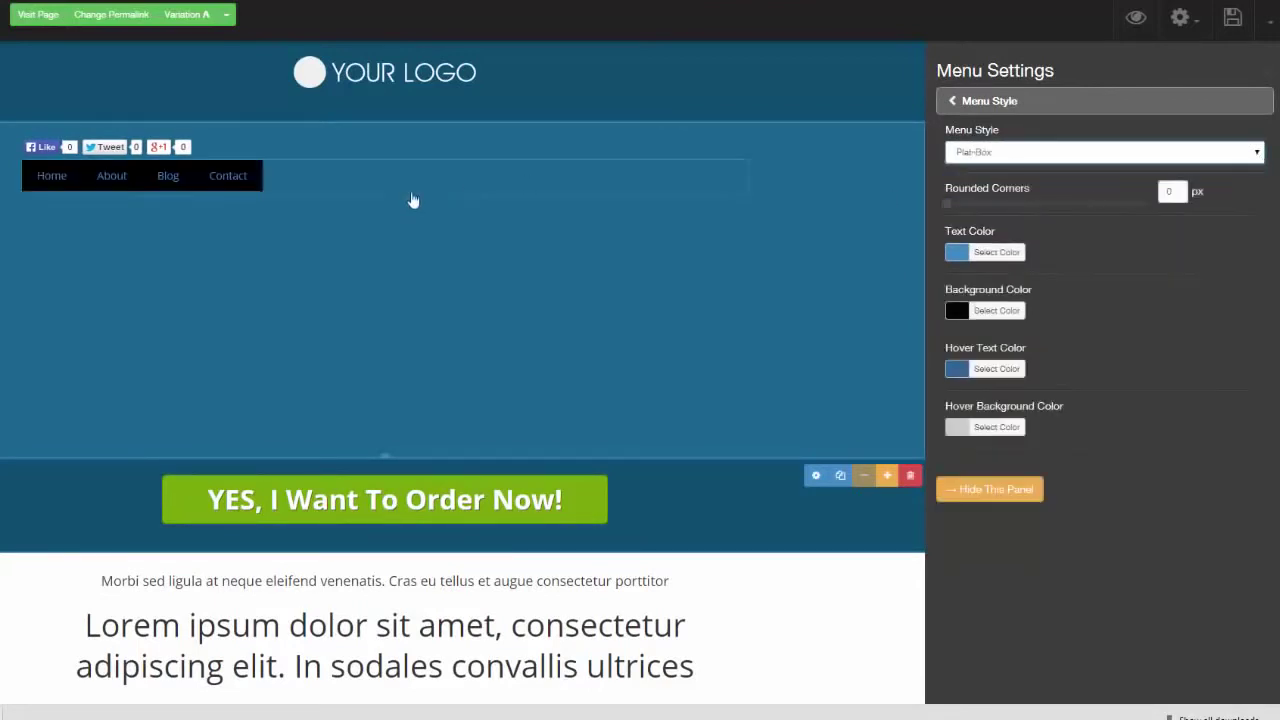
# Give the menu a light aqua background color and 6 px rounded corners, and close the menu settings.
pyautogui.click(962, 313)
pyautogui.moveTo(985, 381)
pyautogui.mouseDown()
pyautogui.moveTo(1054, 374)
pyautogui.moveTo(1038, 426)
pyautogui.mouseUp()
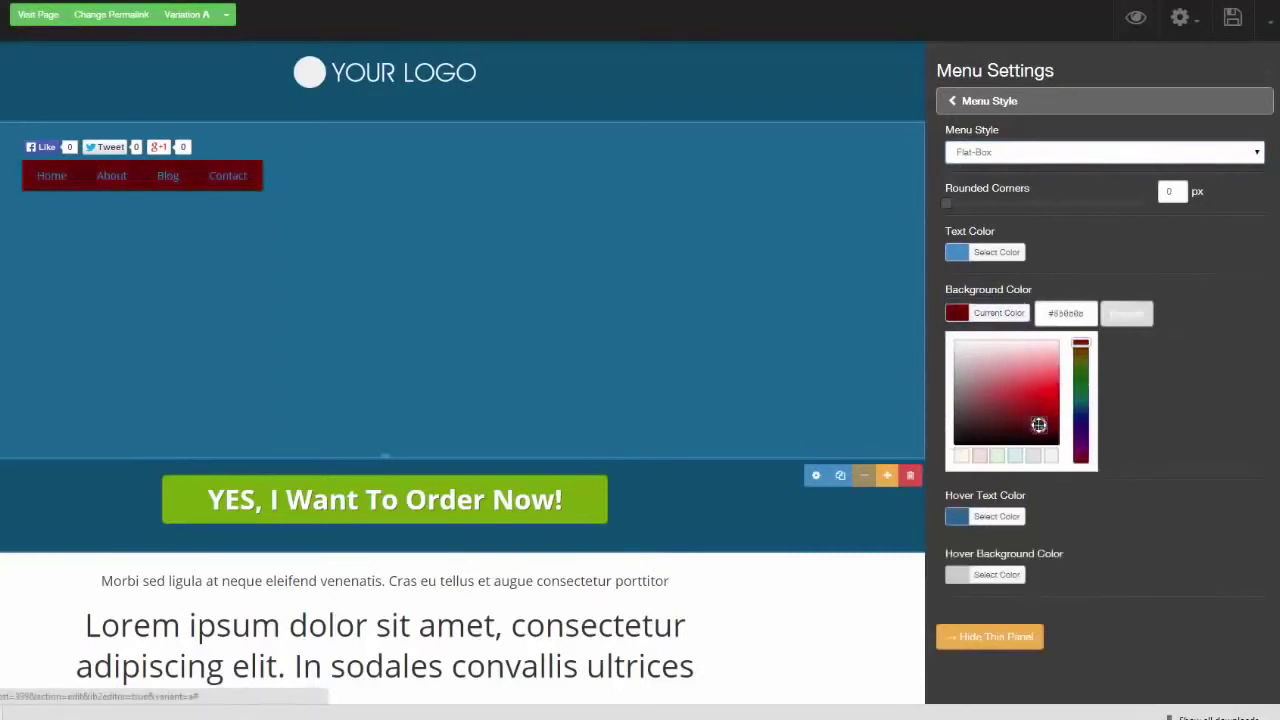
pyautogui.click(1081, 401)
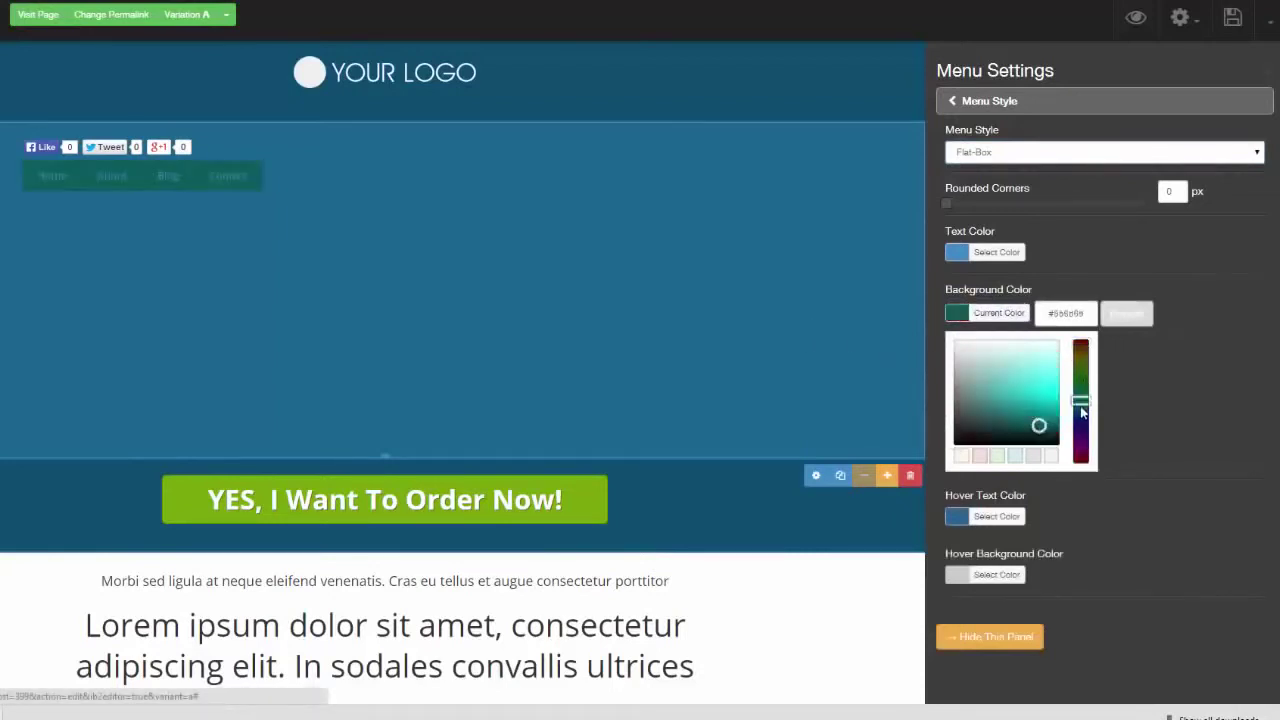
pyautogui.click(1051, 356)
pyautogui.click(1005, 203)
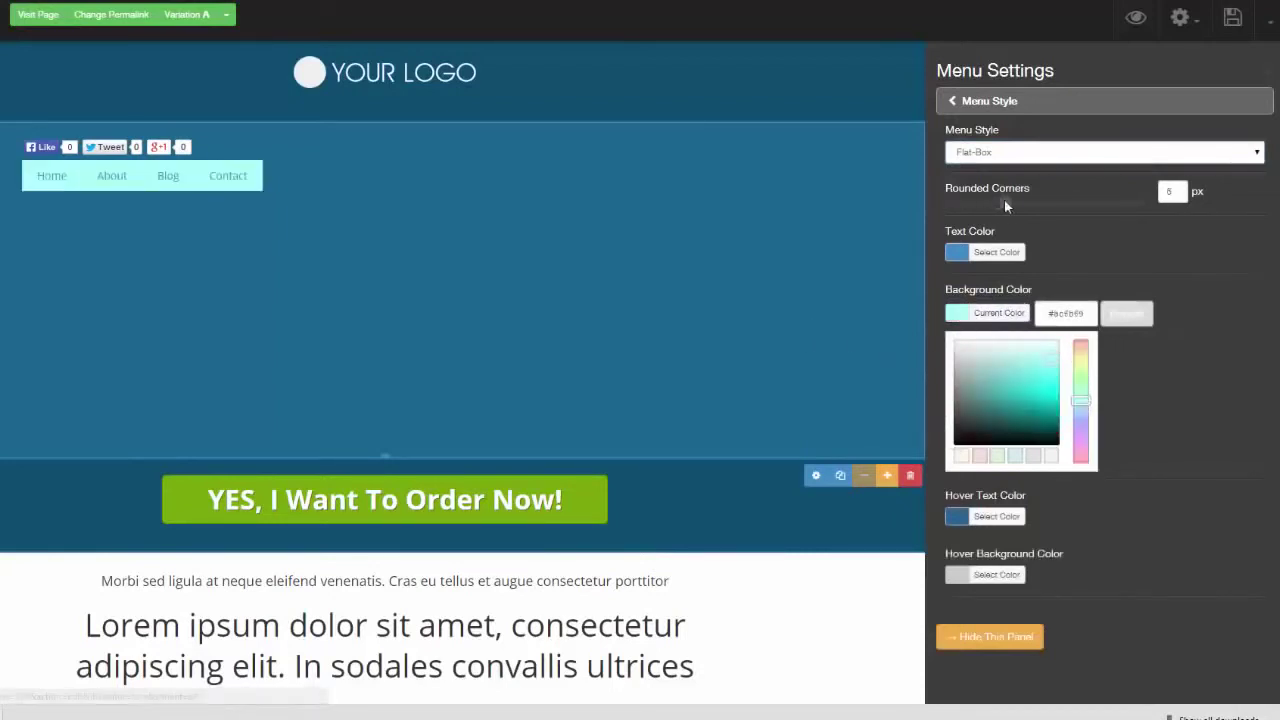
pyautogui.click(955, 104)
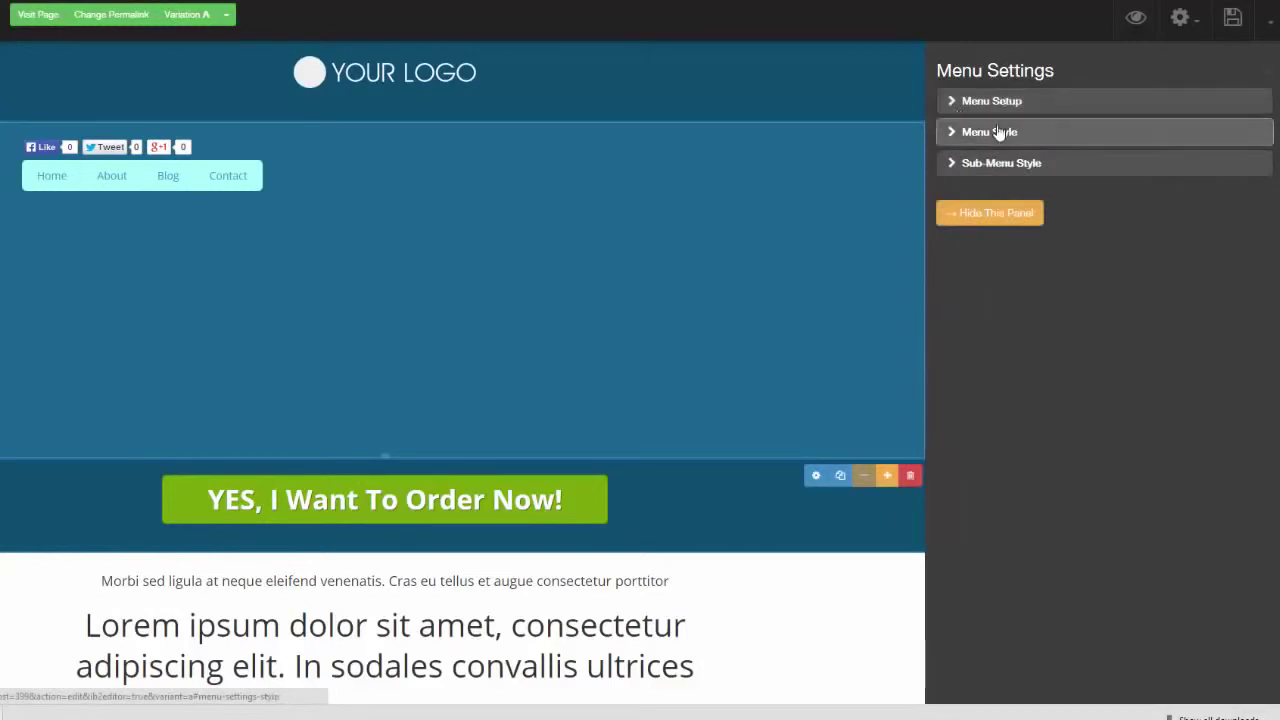
pyautogui.click(951, 163)
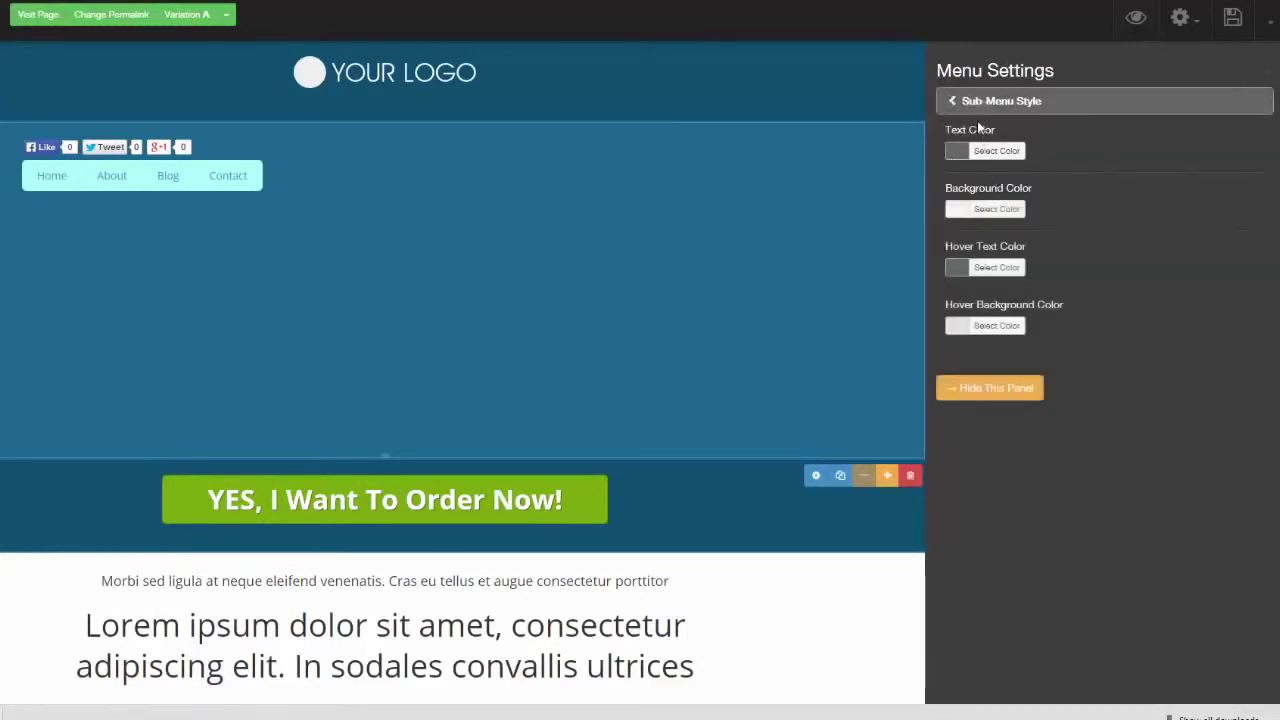
pyautogui.click(1267, 72)
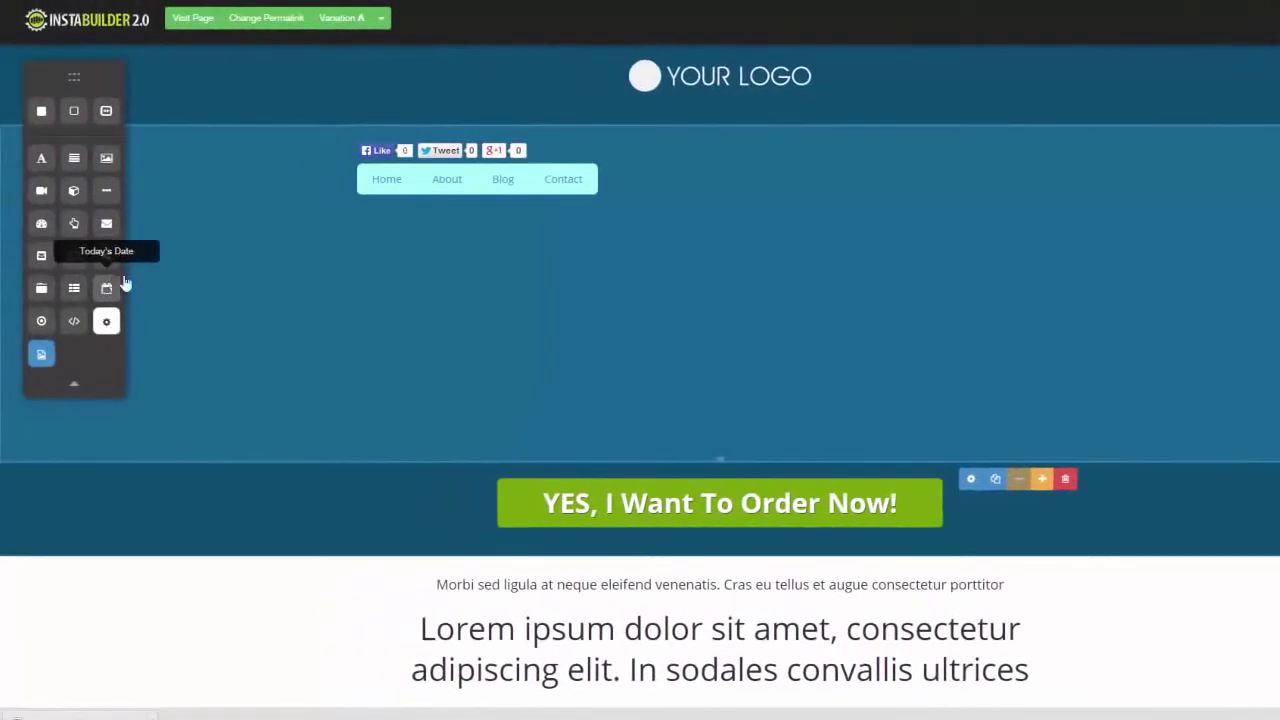
# Add a Today's Date element below the menu and close its date settings without changes.
pyautogui.moveTo(106, 288); pyautogui.dragTo(657, 227)
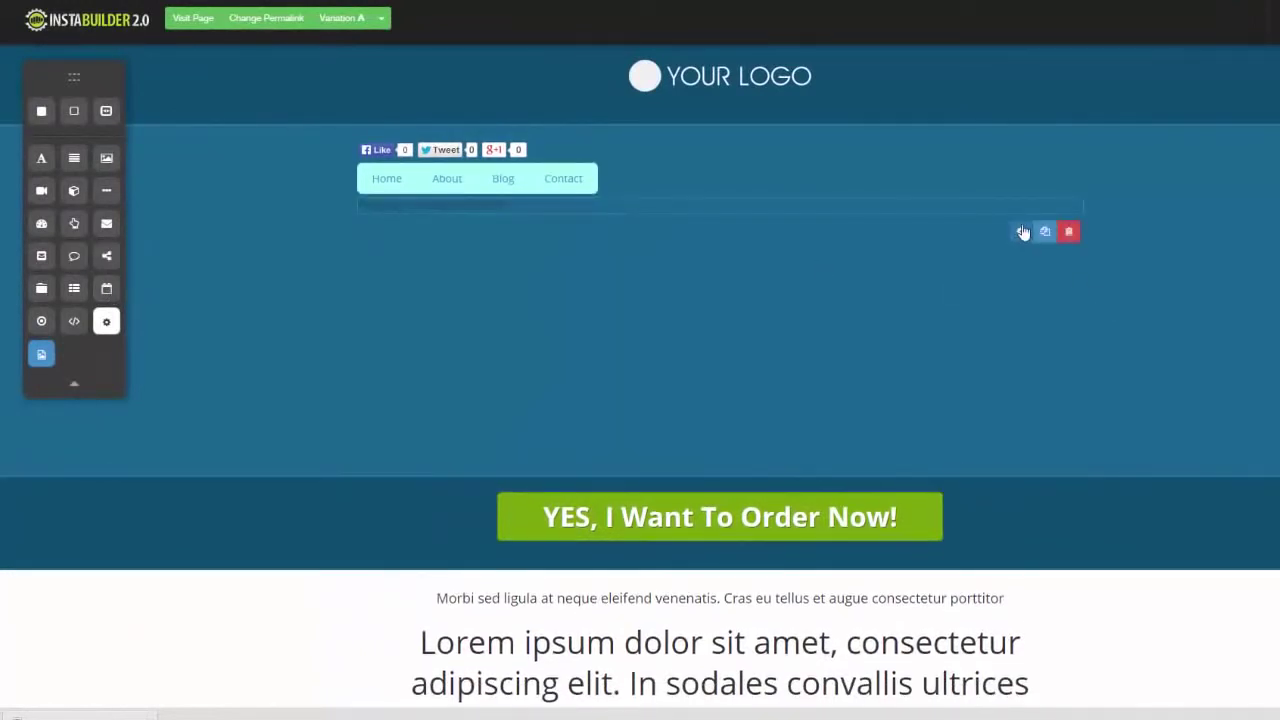
pyautogui.click(1020, 230)
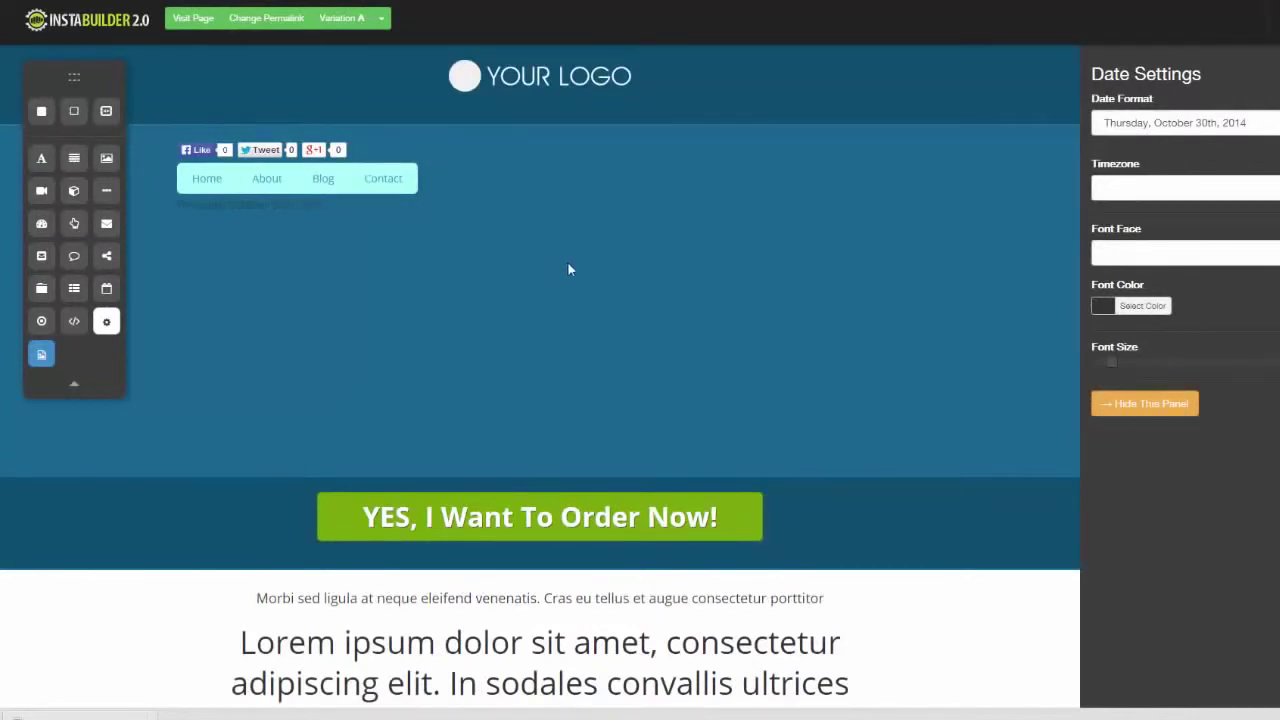
pyautogui.click(1145, 404)
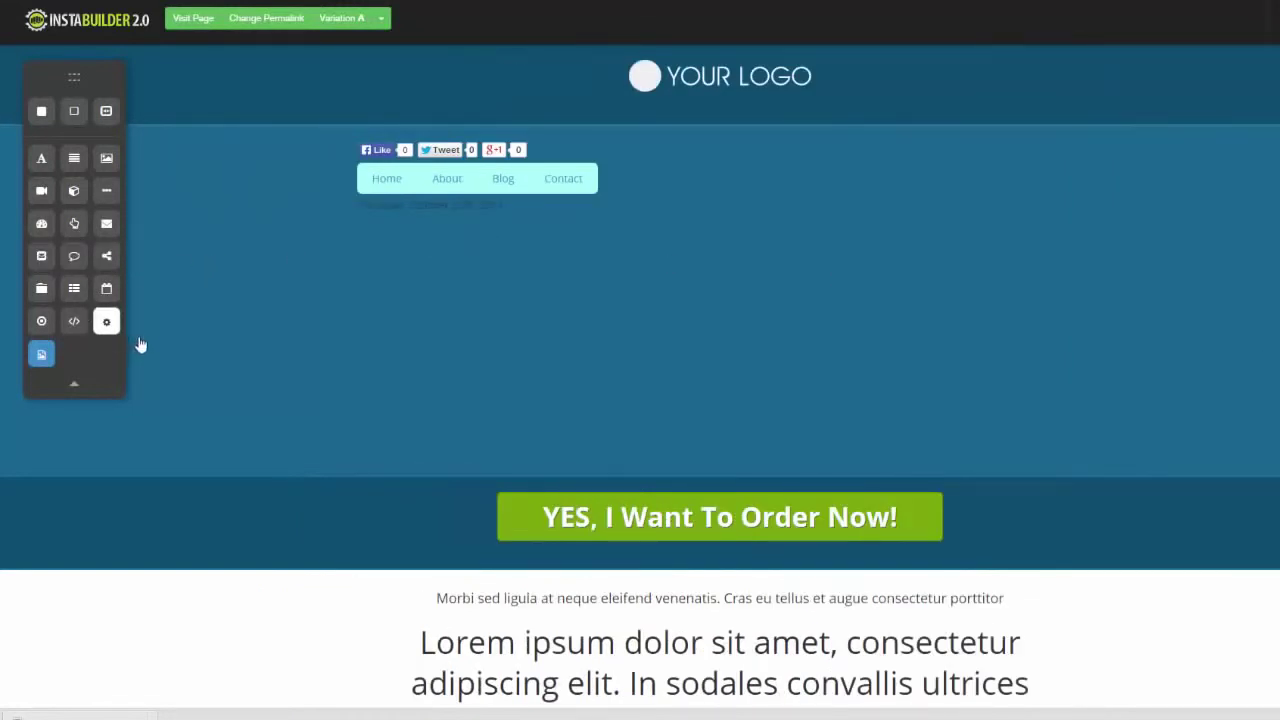
# Add a quiz element below the date and delete it from the section.
pyautogui.moveTo(41, 321); pyautogui.dragTo(689, 245)
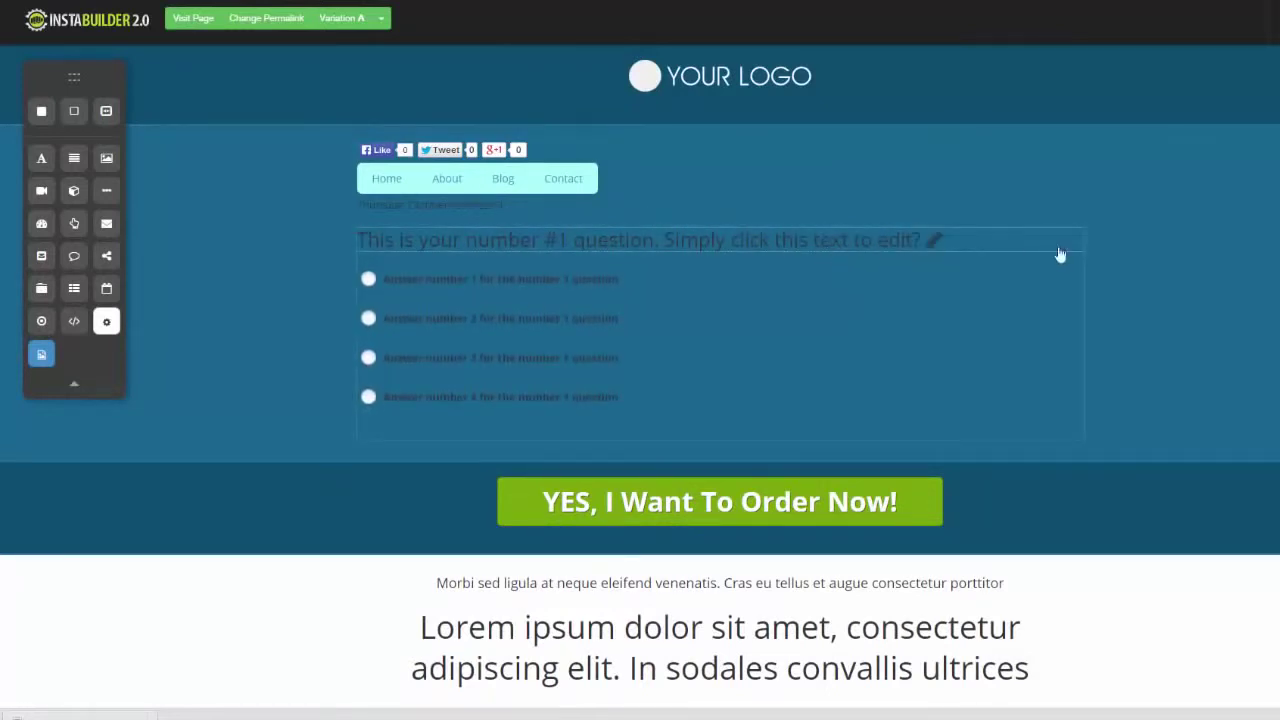
pyautogui.moveTo(1033, 433)
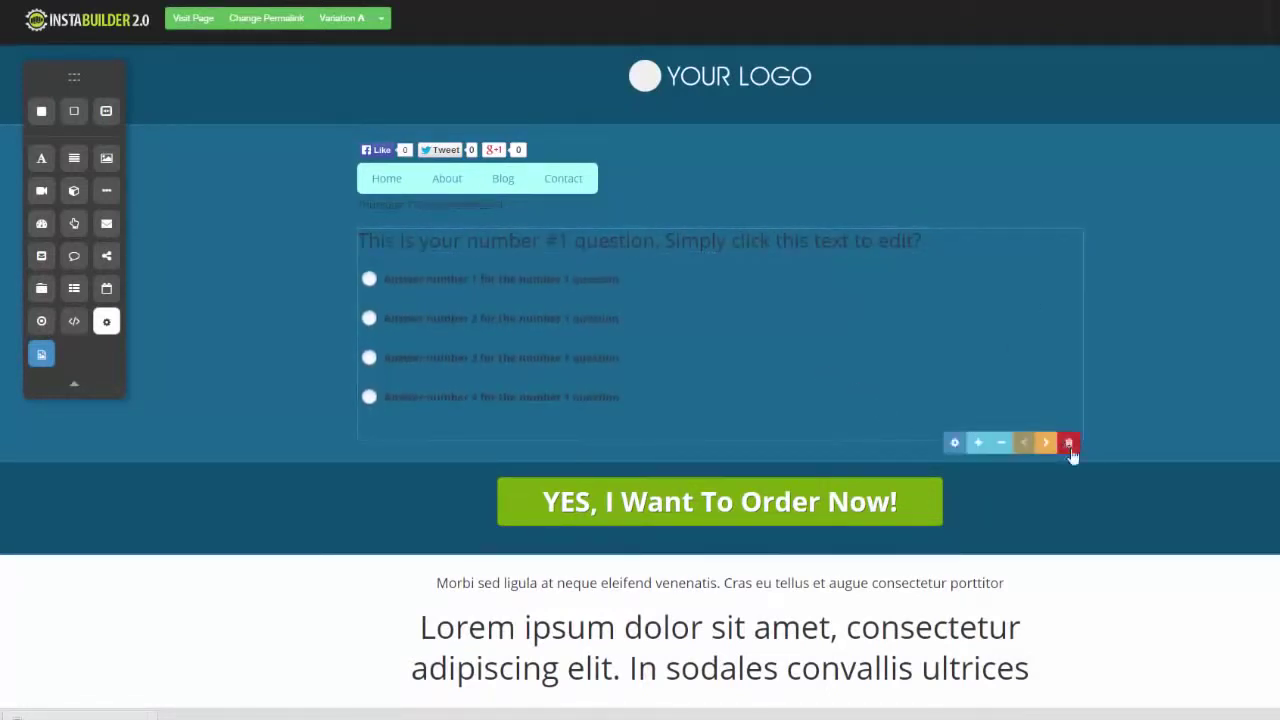
pyautogui.click(1068, 443)
pyautogui.click(758, 83)
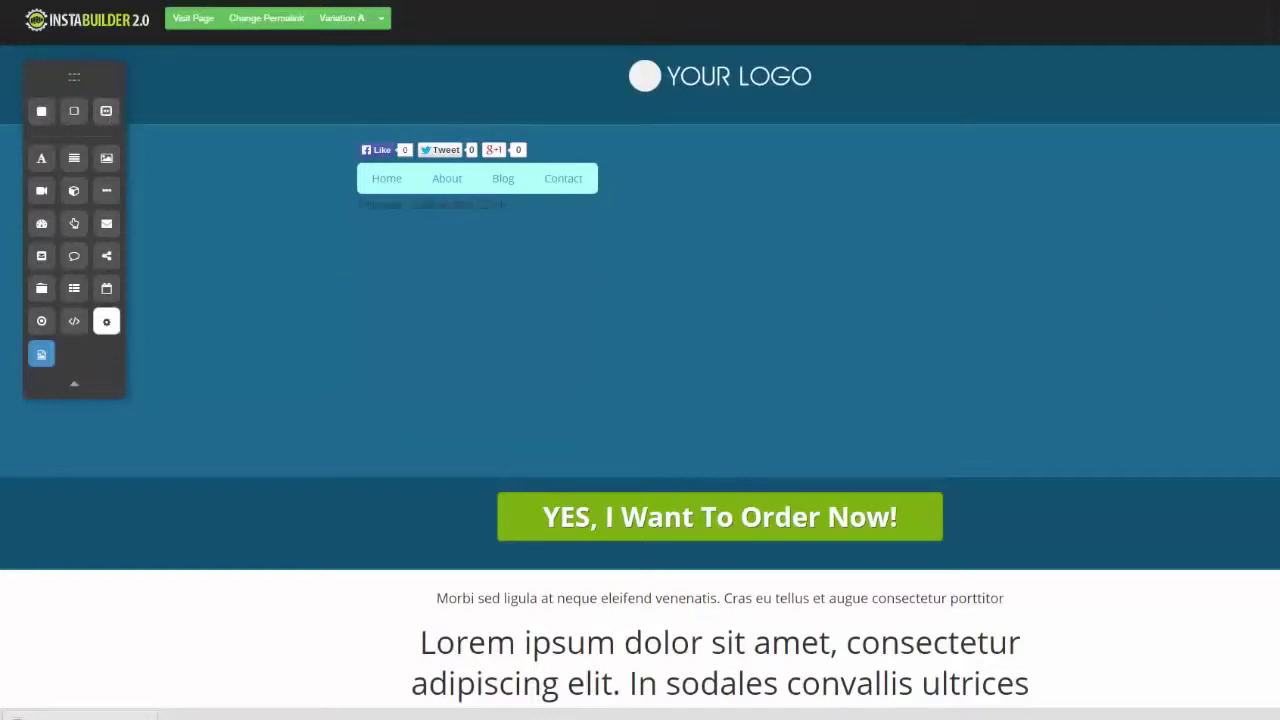
pyautogui.scroll(-3, 640, 374)
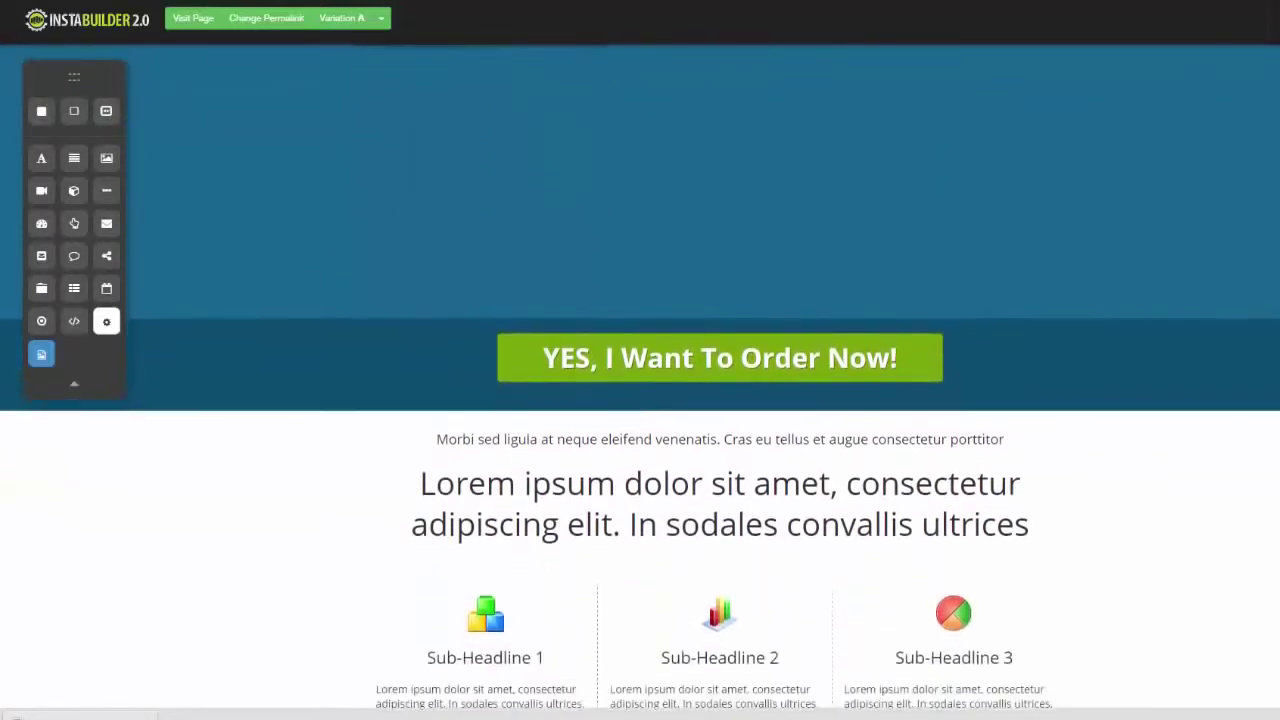
pyautogui.scroll(3, 952, 198)
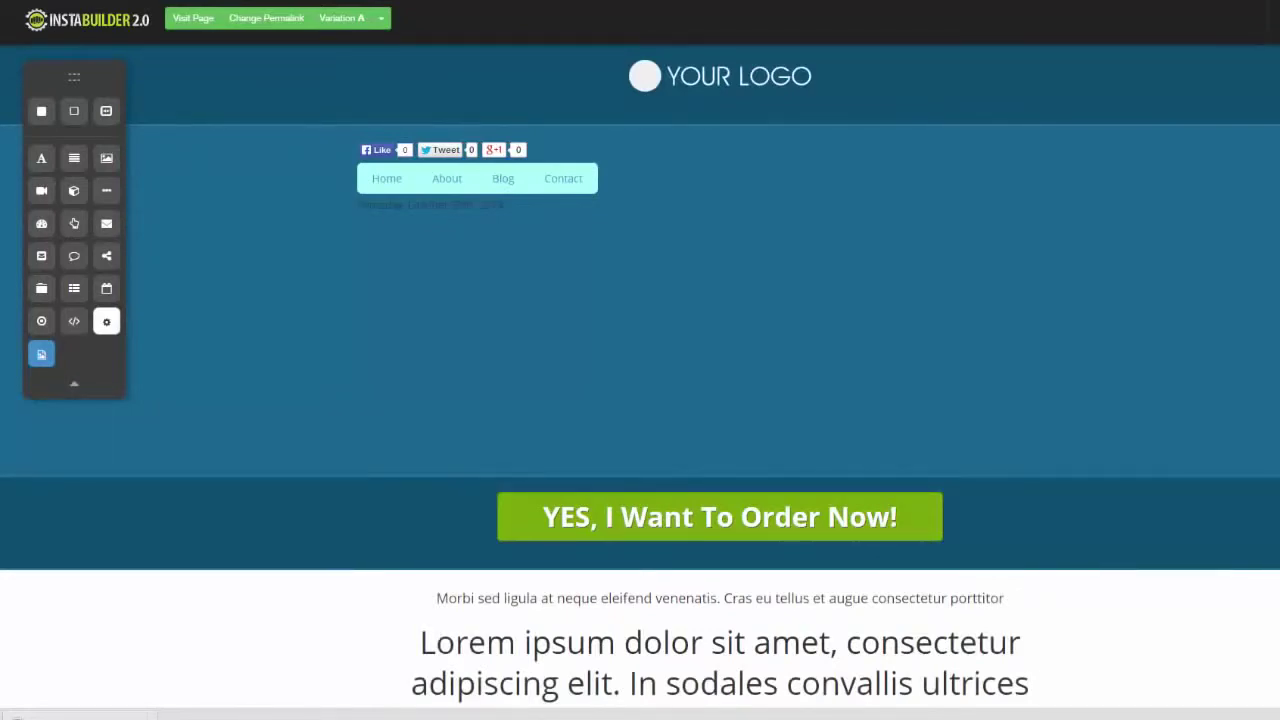
pyautogui.scroll(-5, 640, 376)
pyautogui.scroll(5, 640, 376)
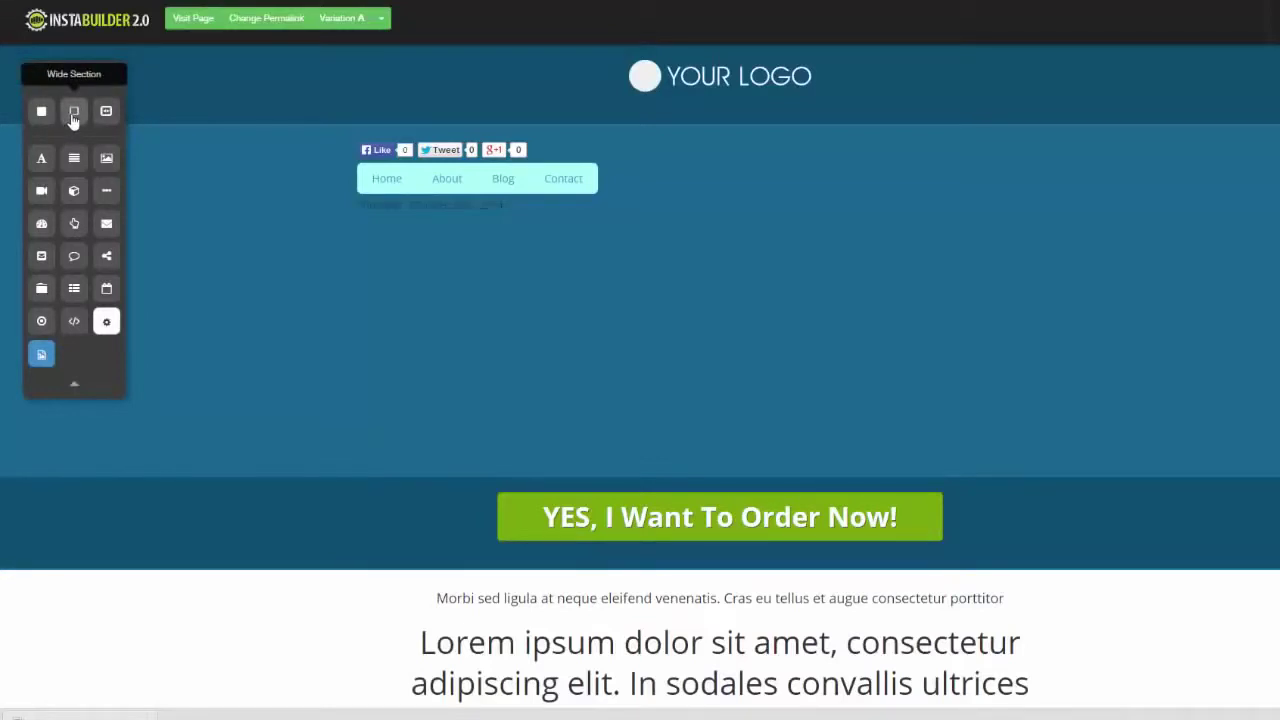
# Add a wide section between the Lorem ipsum headline and the sub-headline columns, and open its background settings.
pyautogui.moveTo(230, 315); pyautogui.dragTo(562, 470)
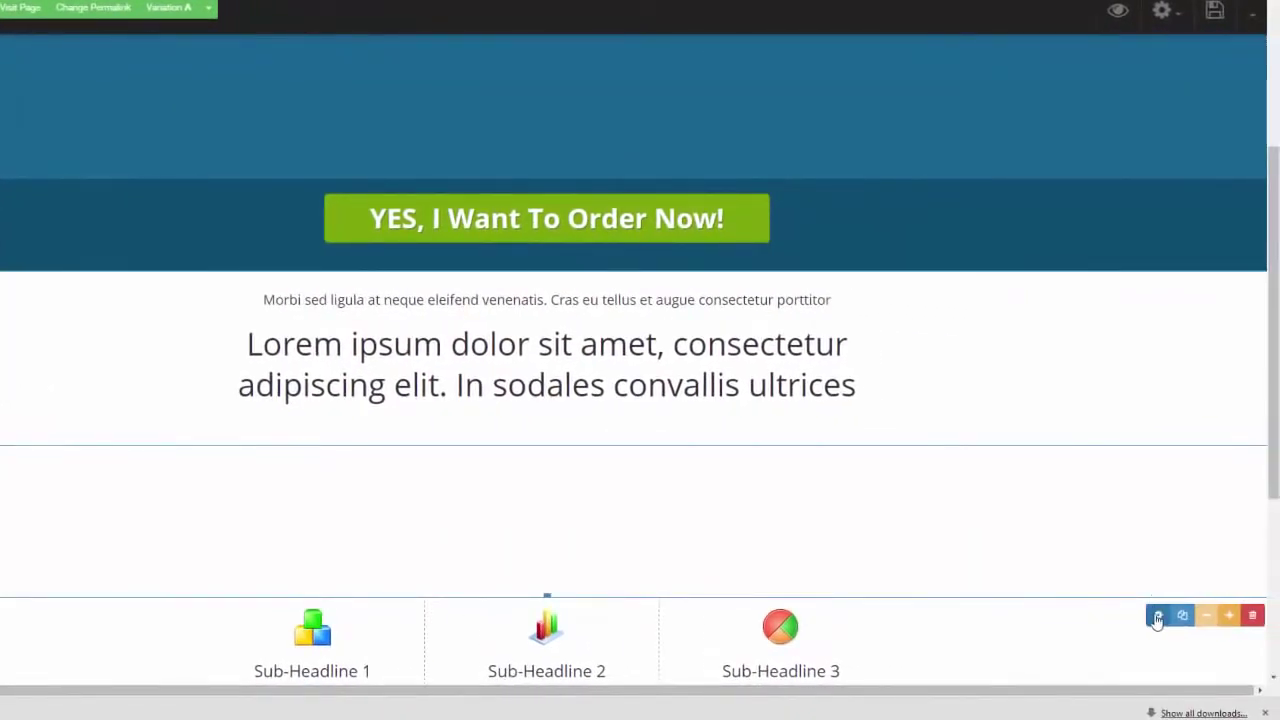
pyautogui.click(1157, 617)
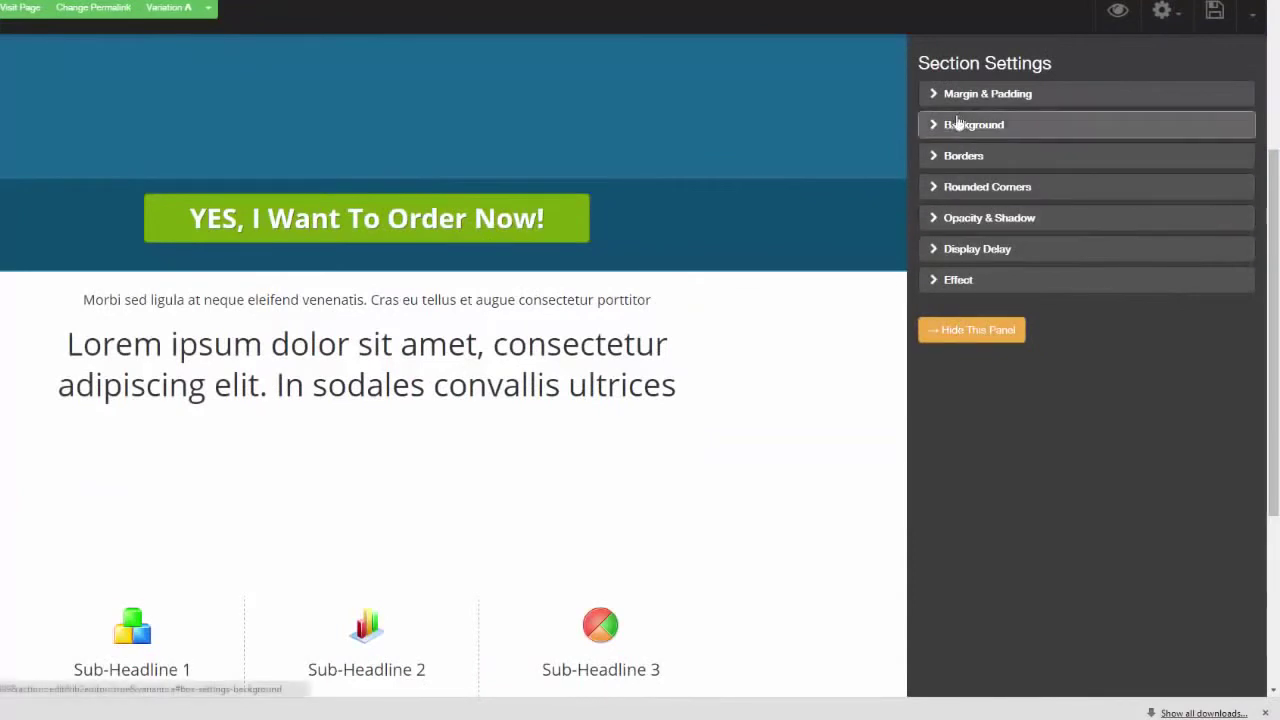
pyautogui.click(936, 97)
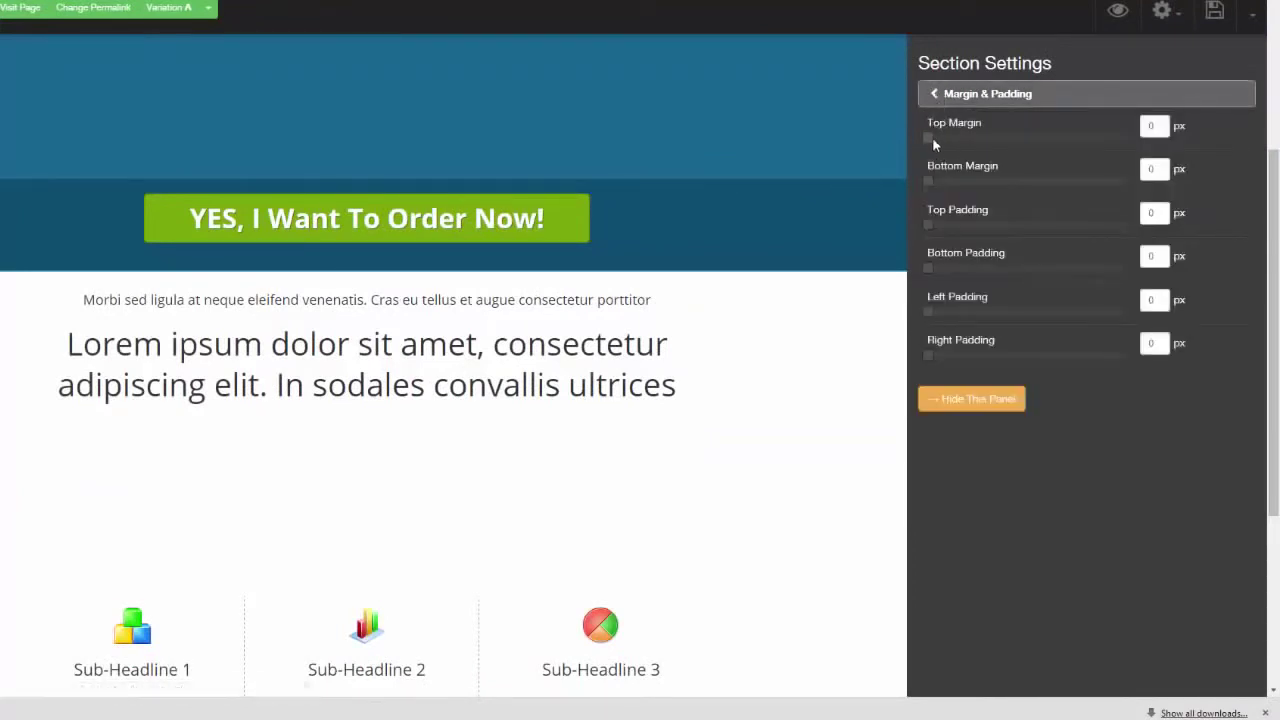
pyautogui.click(932, 93)
pyautogui.click(932, 126)
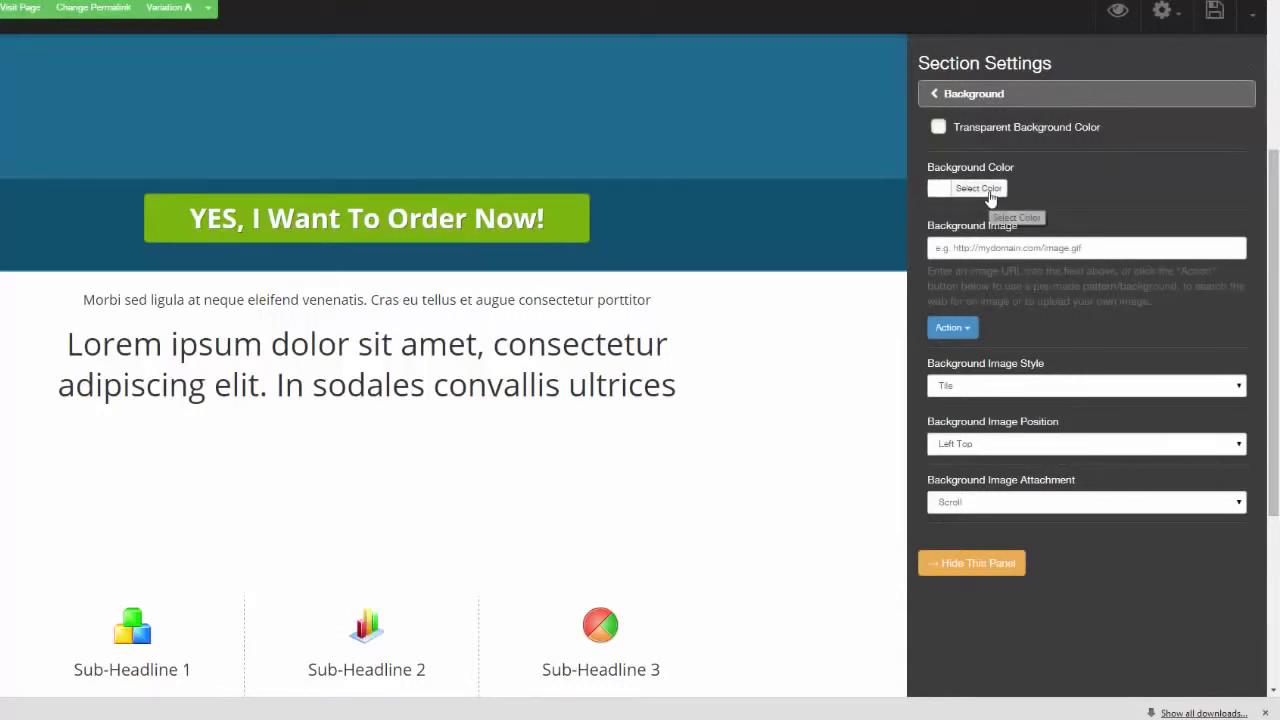
# Try the dark red and maroon pre-made patterns on the new section and set its background to the dark gray pattern.
pyautogui.click(968, 330)
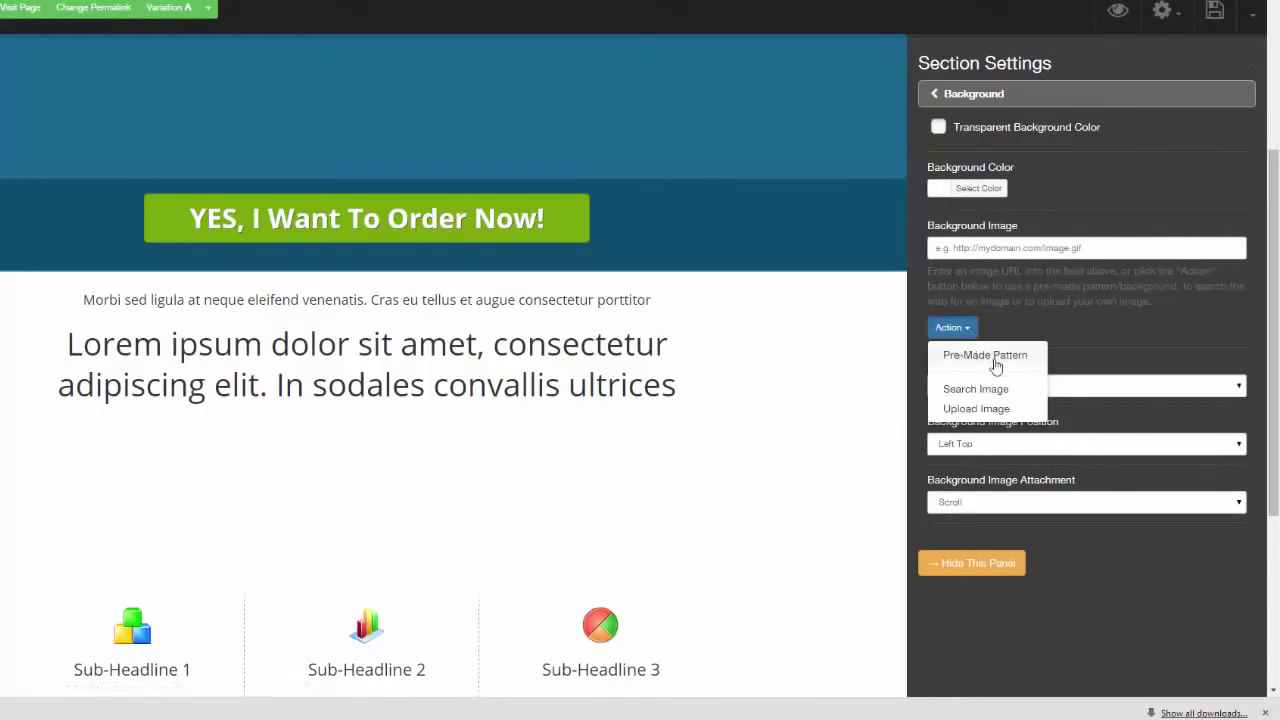
pyautogui.click(995, 362)
pyautogui.click(1193, 120)
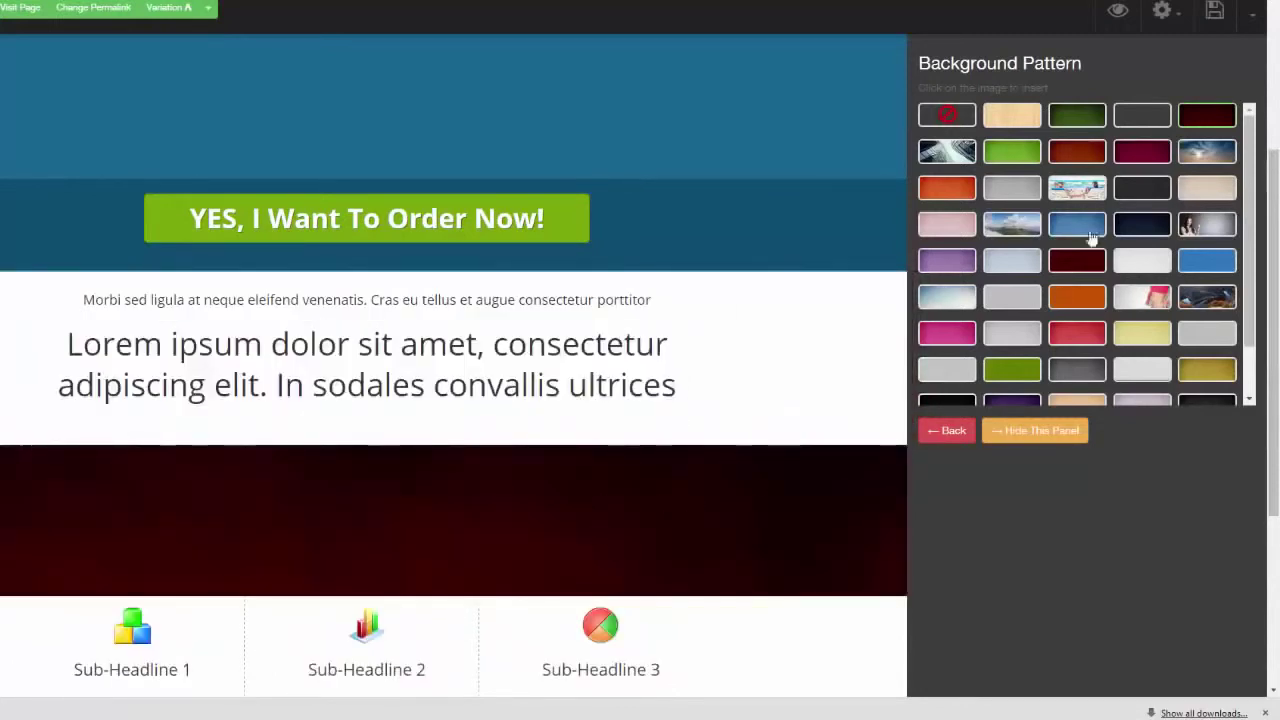
pyautogui.click(1138, 155)
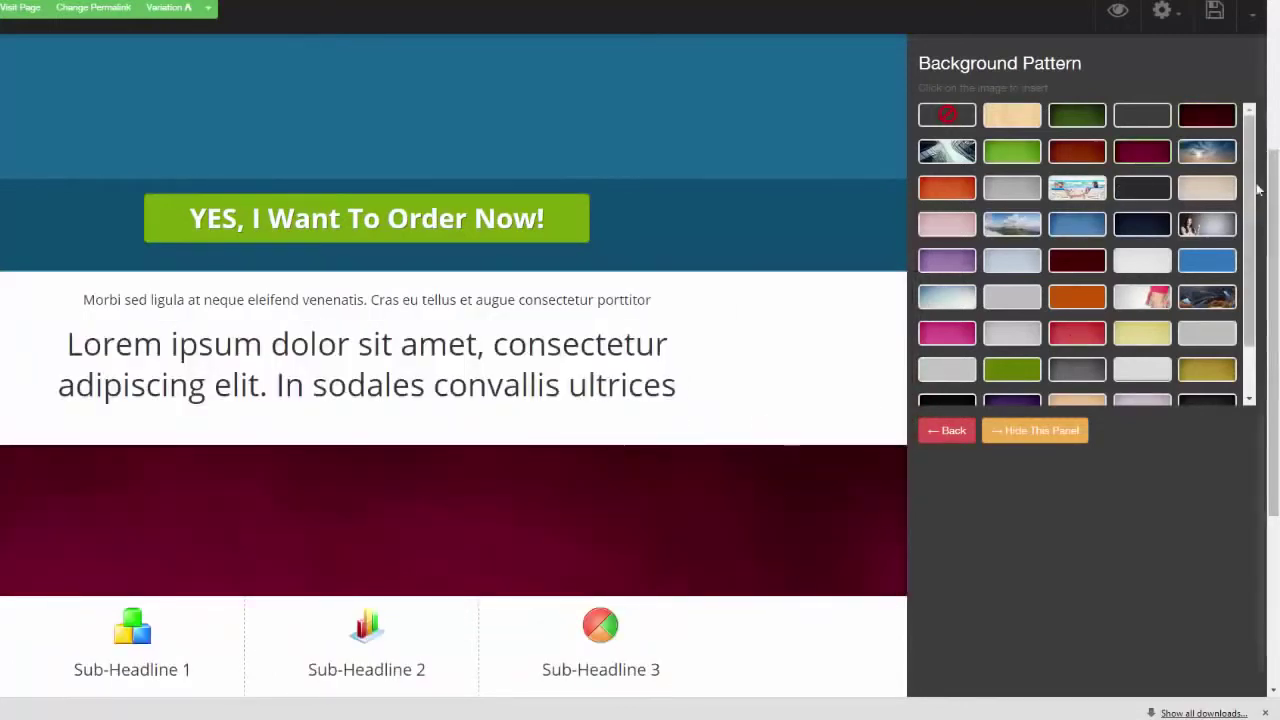
pyautogui.moveTo(1256, 190); pyautogui.dragTo(1253, 159)
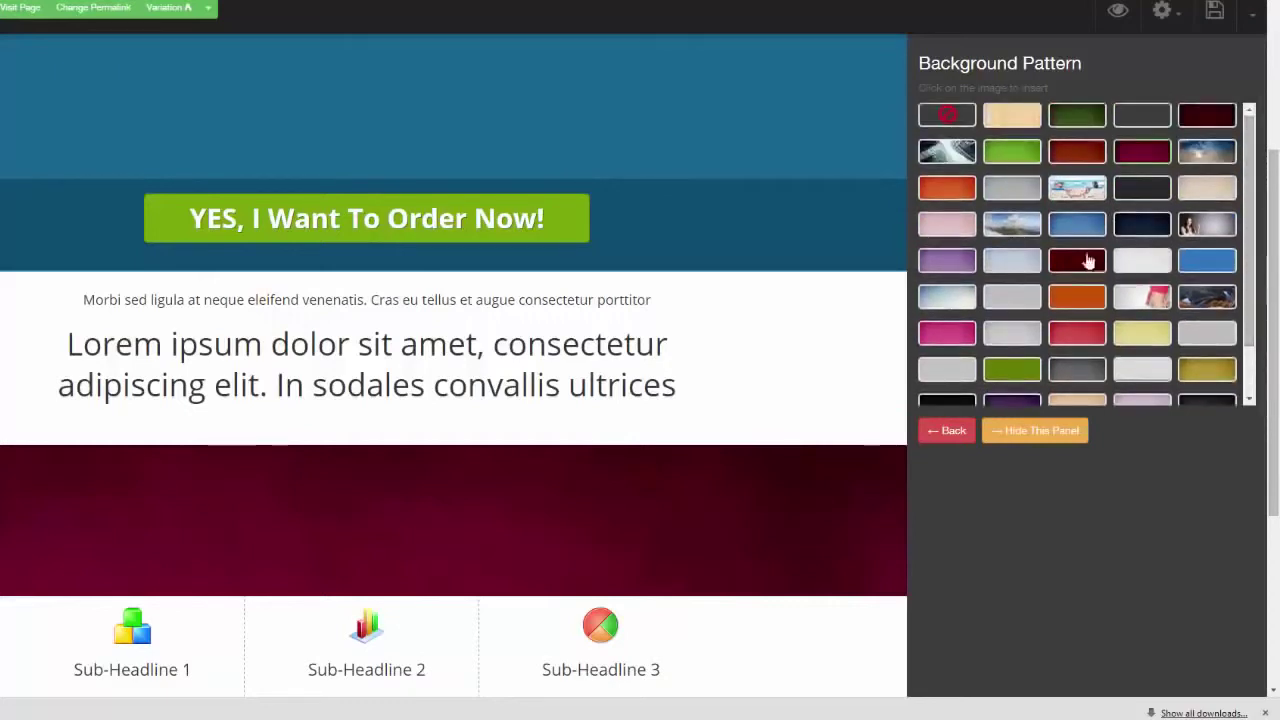
pyautogui.click(1083, 368)
# Duplicate the dark gray section, change the upper copy's background to the orange pattern, and leave the background pattern settings.
pyautogui.moveTo(720, 529)
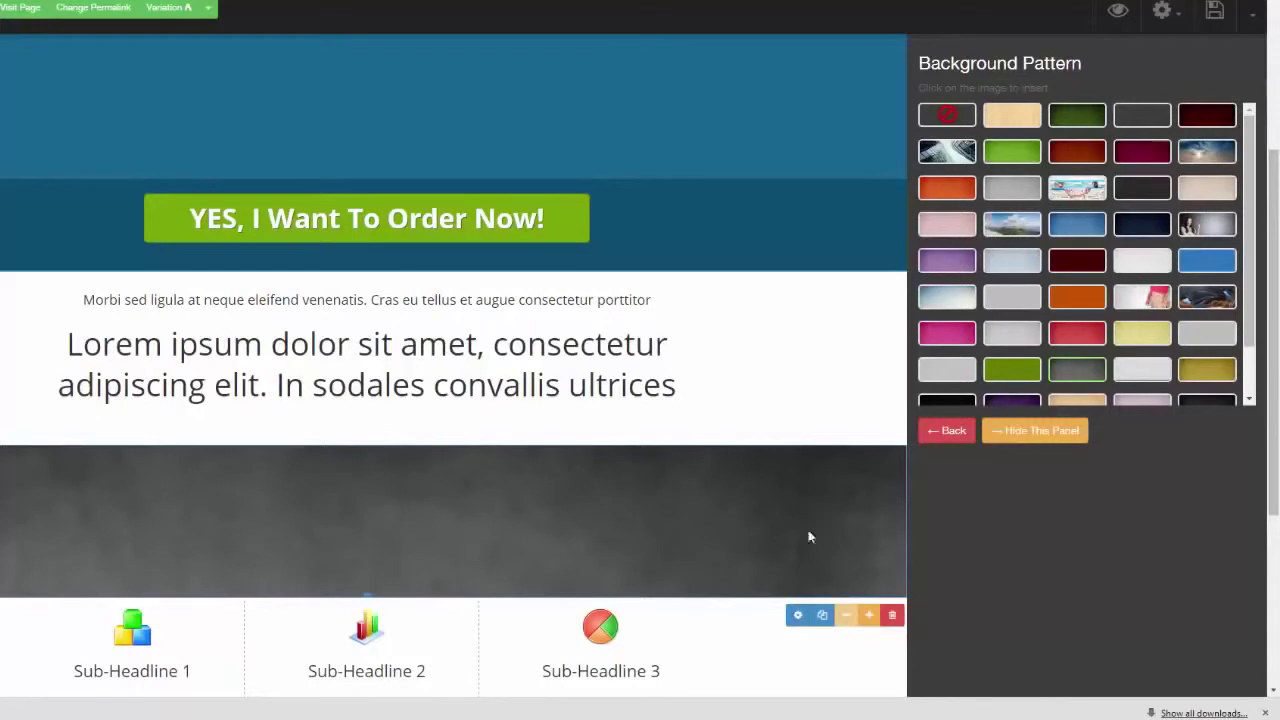
pyautogui.click(821, 615)
pyautogui.moveTo(792, 492); pyautogui.dragTo(786, 350)
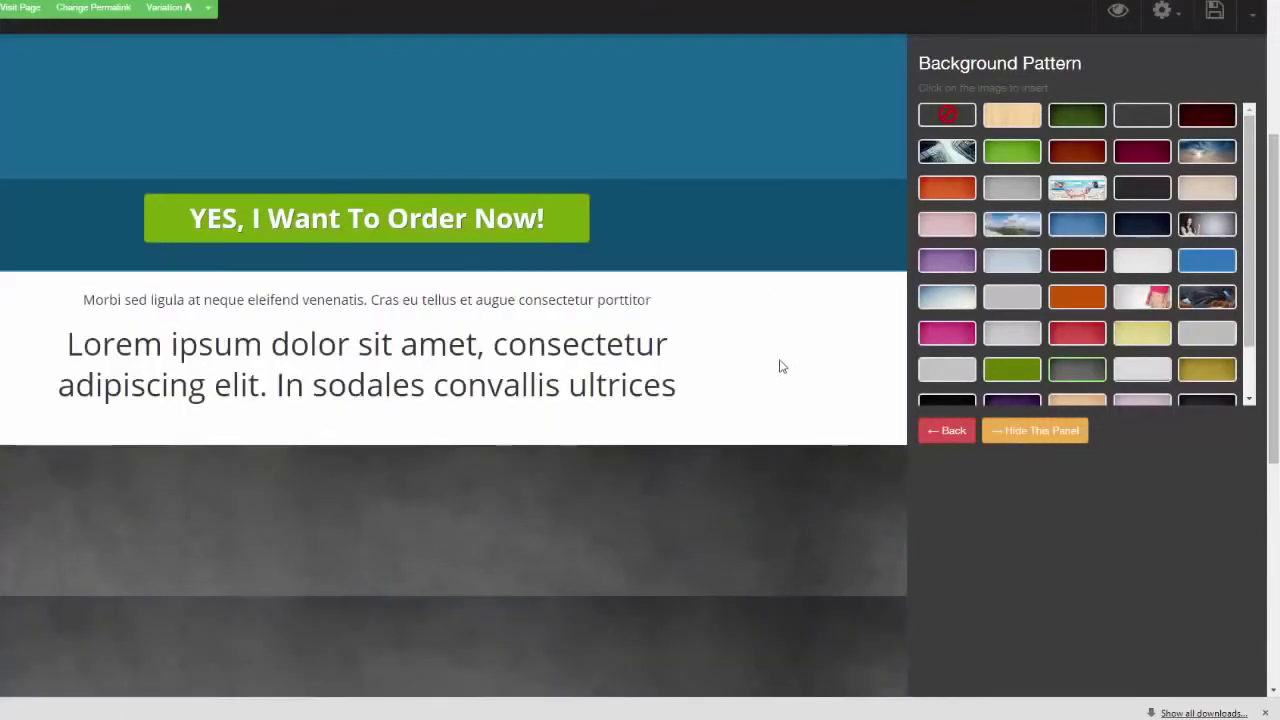
pyautogui.click(1080, 224)
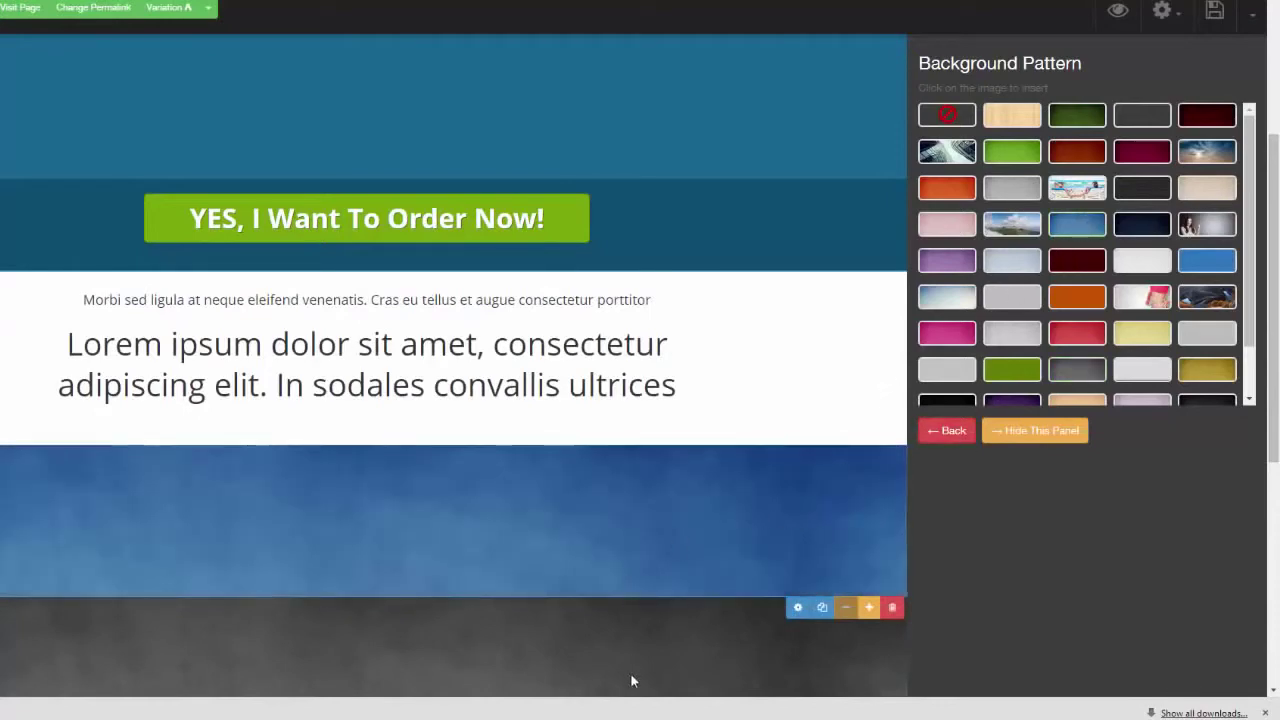
pyautogui.moveTo(1272, 345); pyautogui.dragTo(1272, 445)
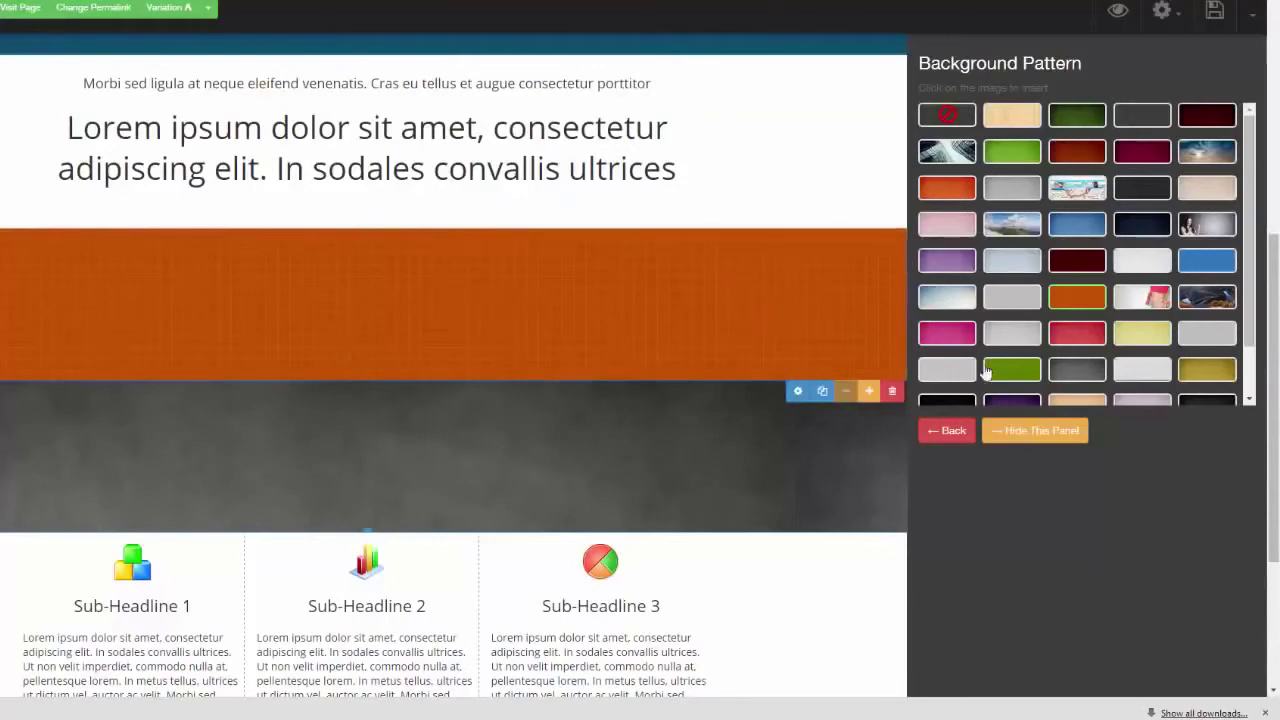
pyautogui.click(945, 430)
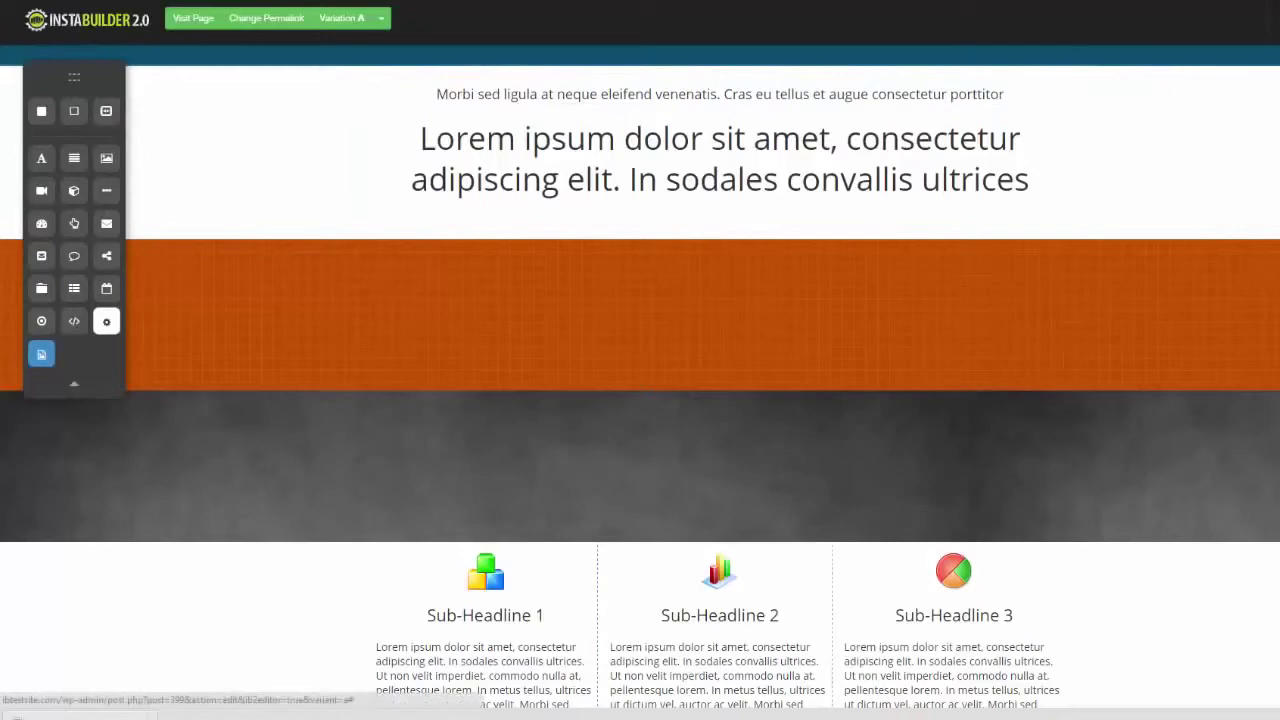
# Enable the attention bar for the page and set its background color to black.
pyautogui.click(1180, 38)
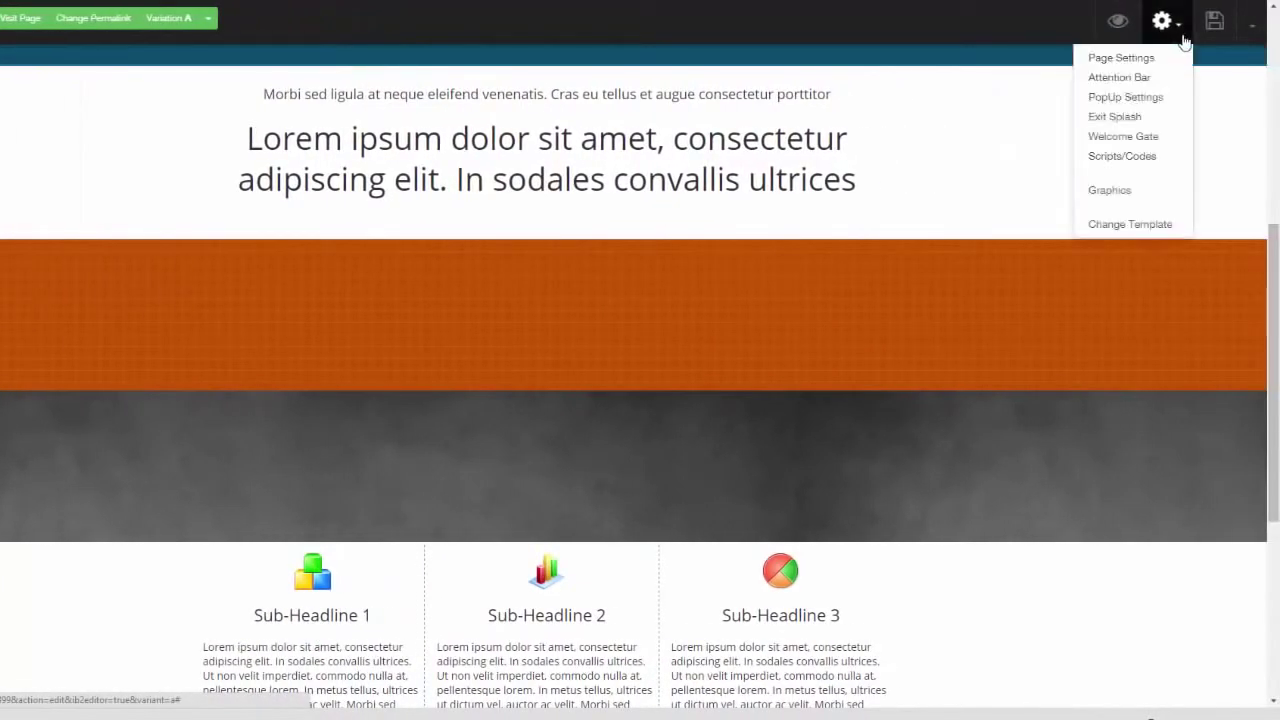
pyautogui.click(1136, 80)
pyautogui.click(932, 103)
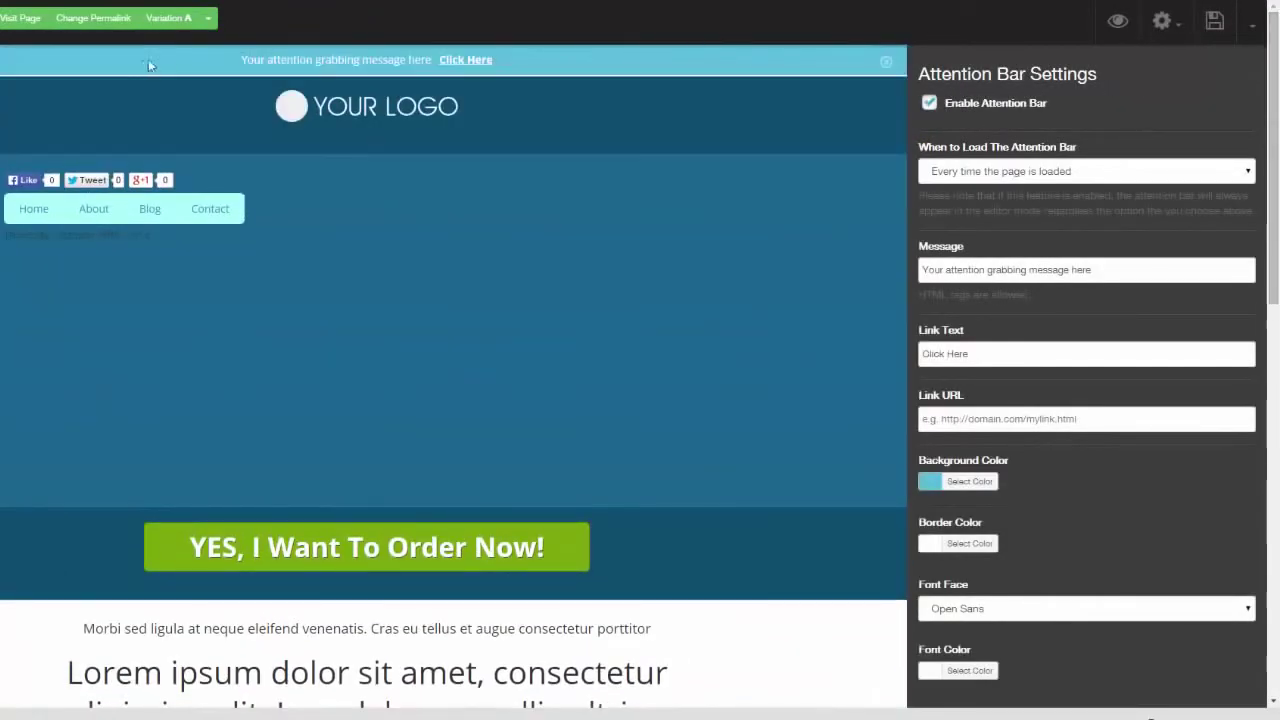
pyautogui.click(936, 482)
pyautogui.click(436, 137)
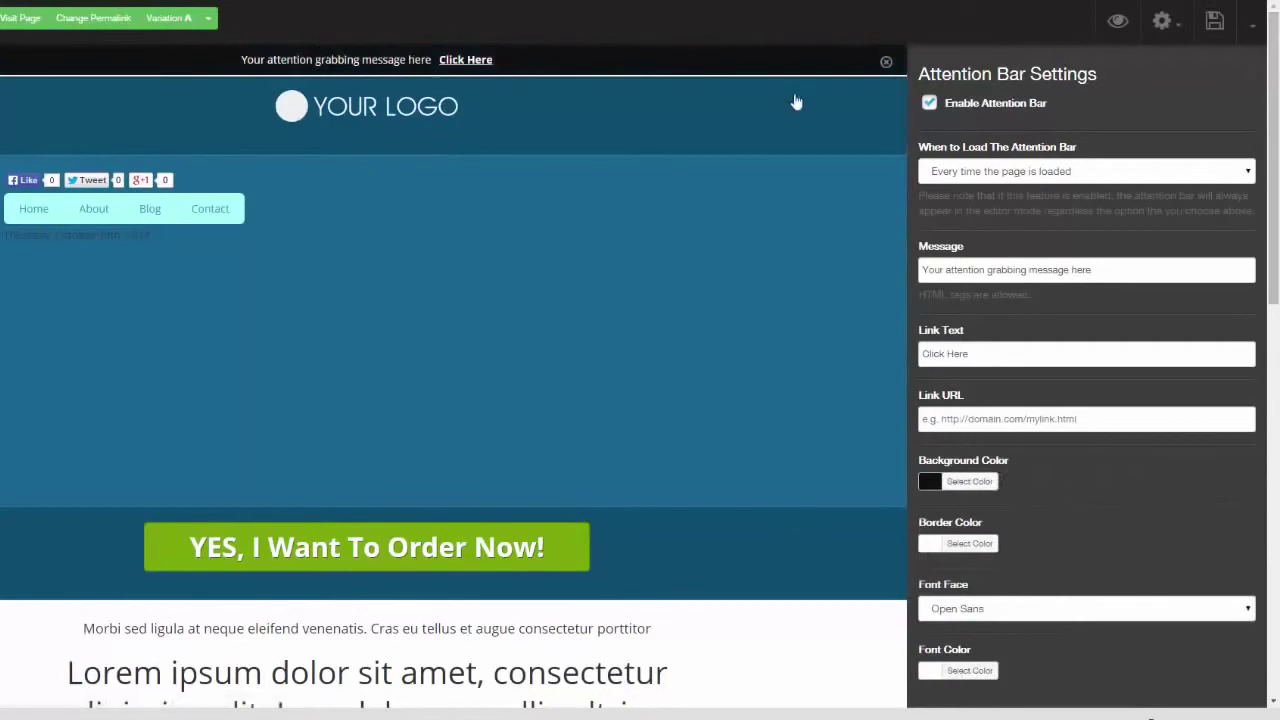
# Review the page's pop-up settings, including when the pop-up loads, and open the welcome gate settings.
pyautogui.click(1253, 81)
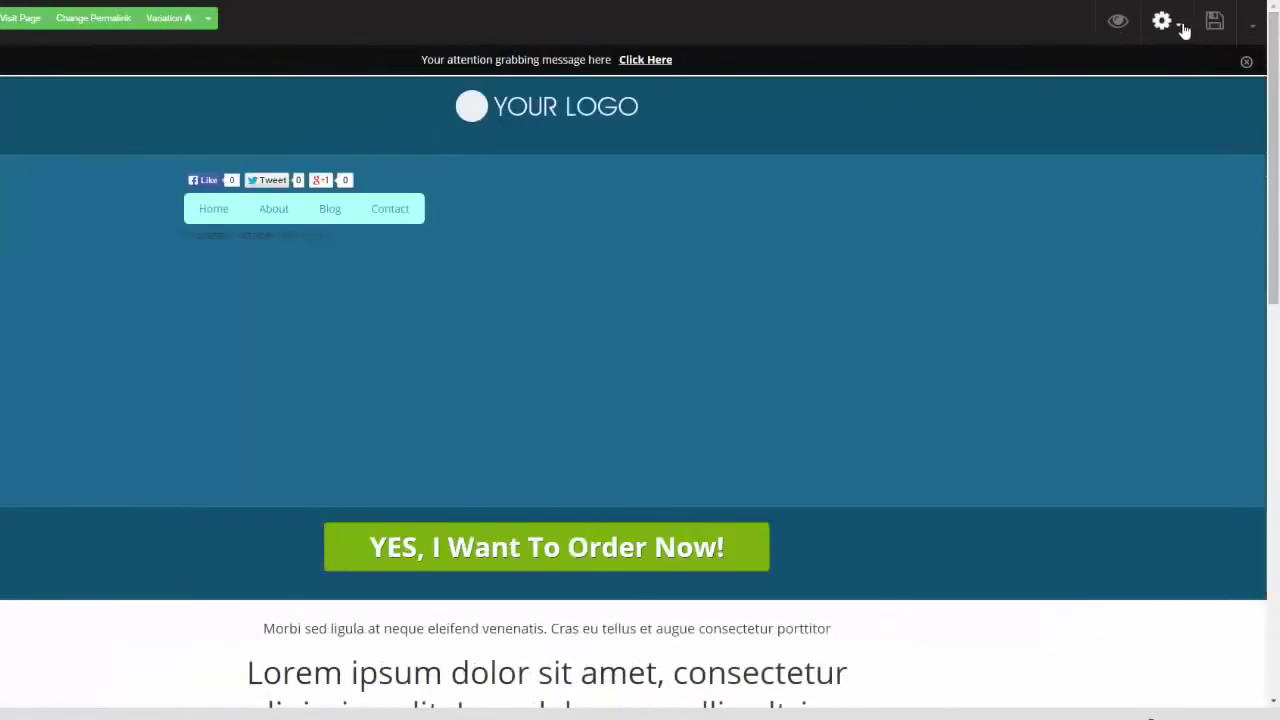
pyautogui.click(1172, 26)
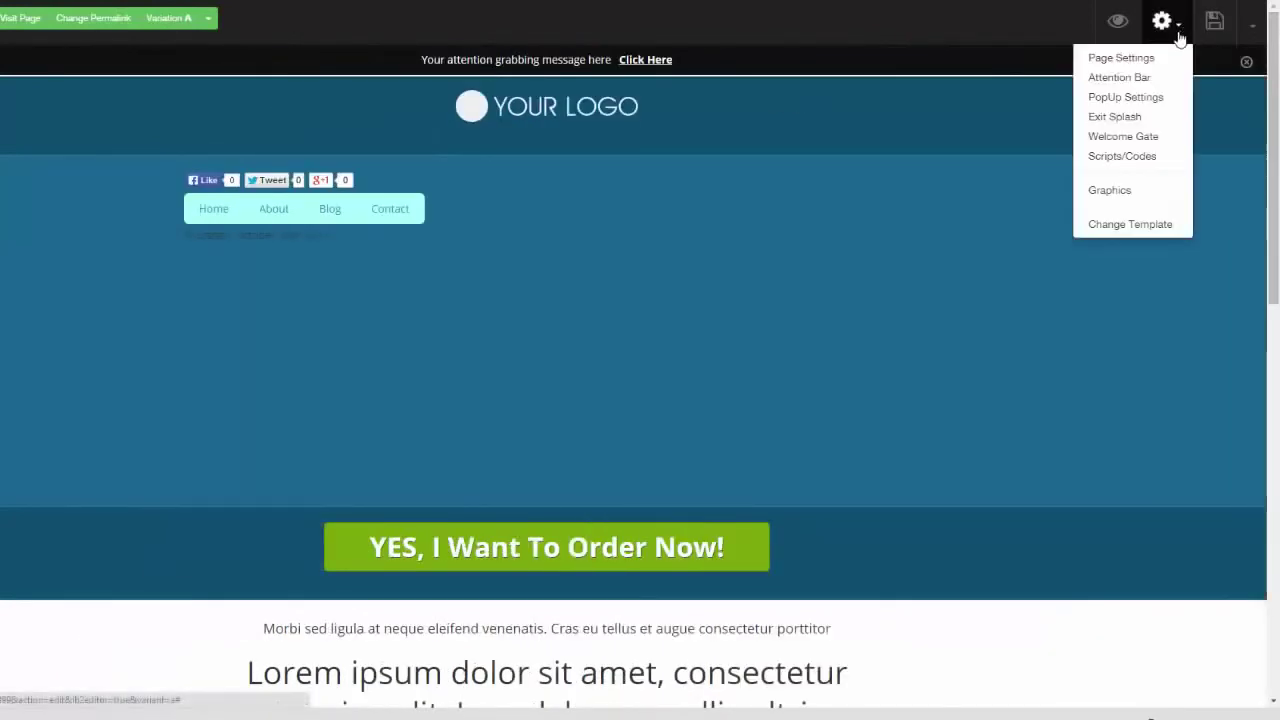
pyautogui.click(1125, 97)
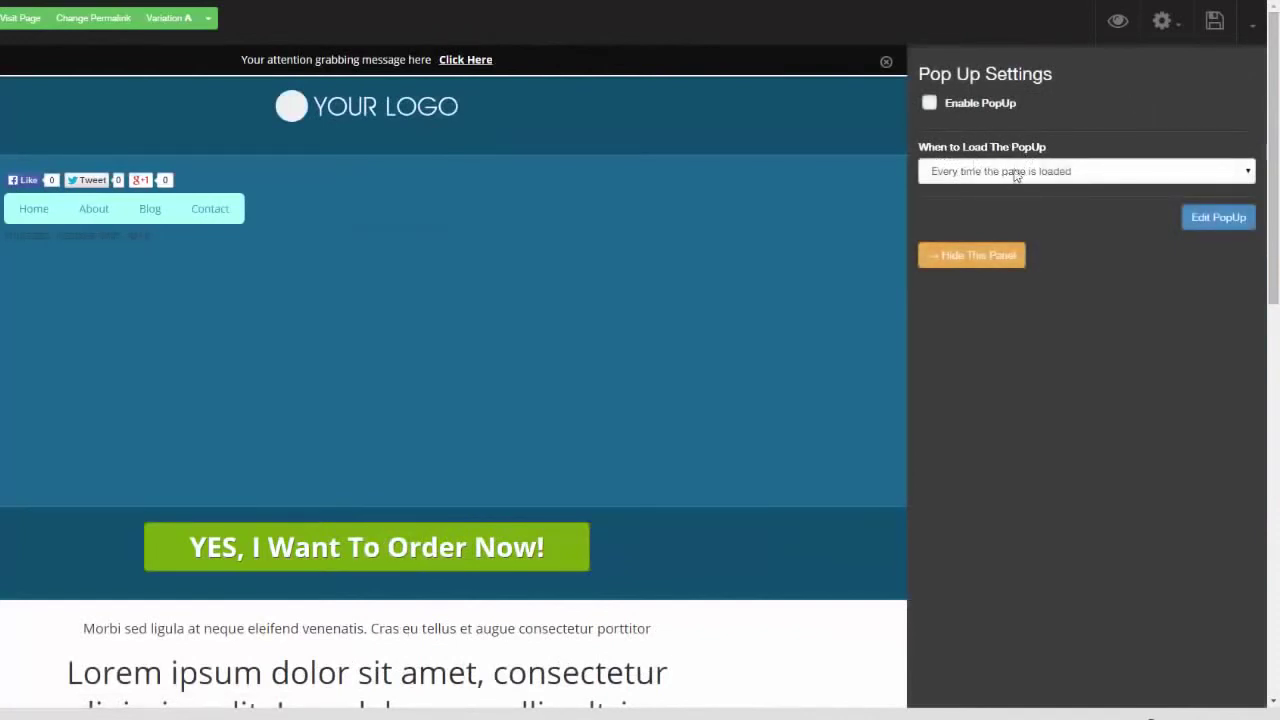
pyautogui.click(1249, 175)
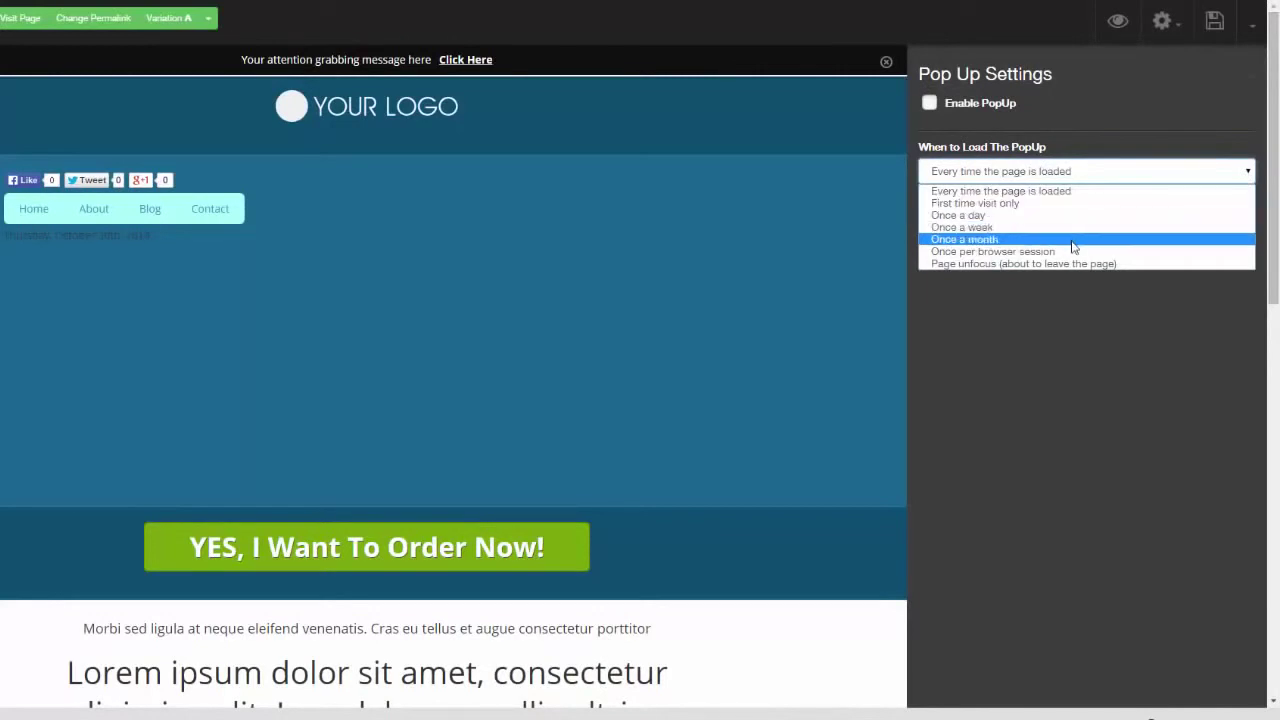
pyautogui.click(1069, 327)
pyautogui.click(1250, 80)
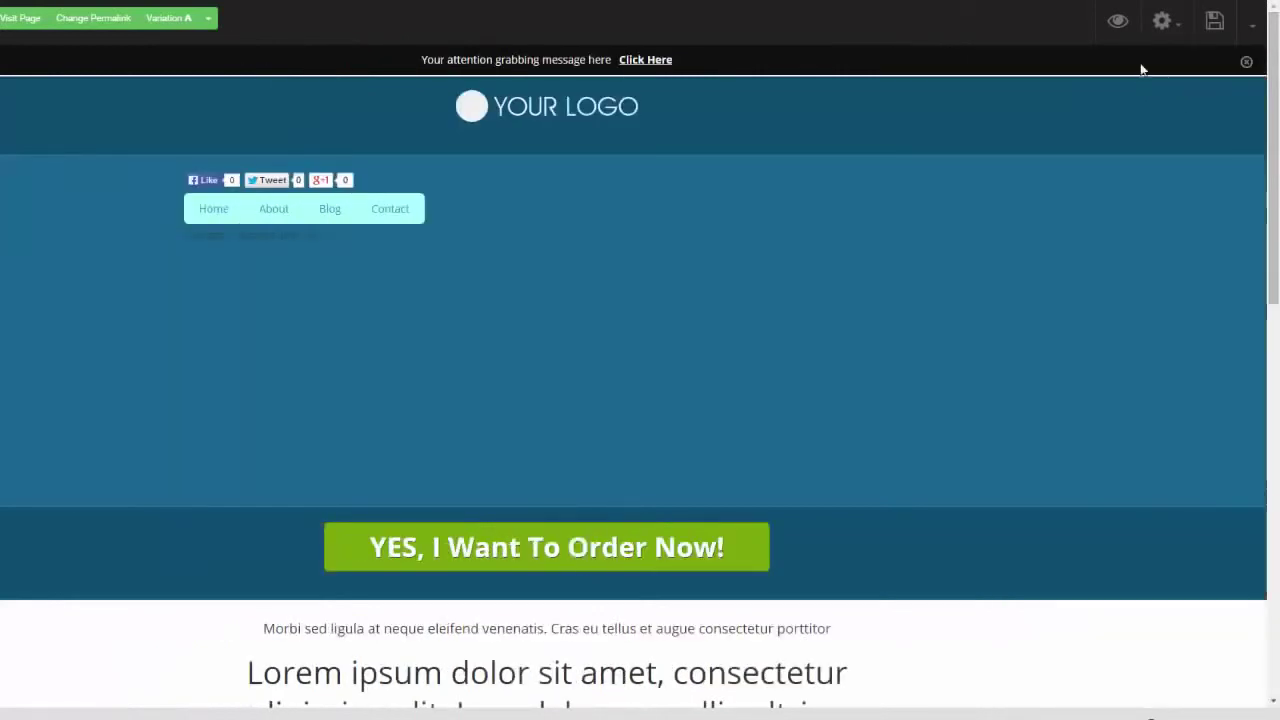
pyautogui.click(1166, 23)
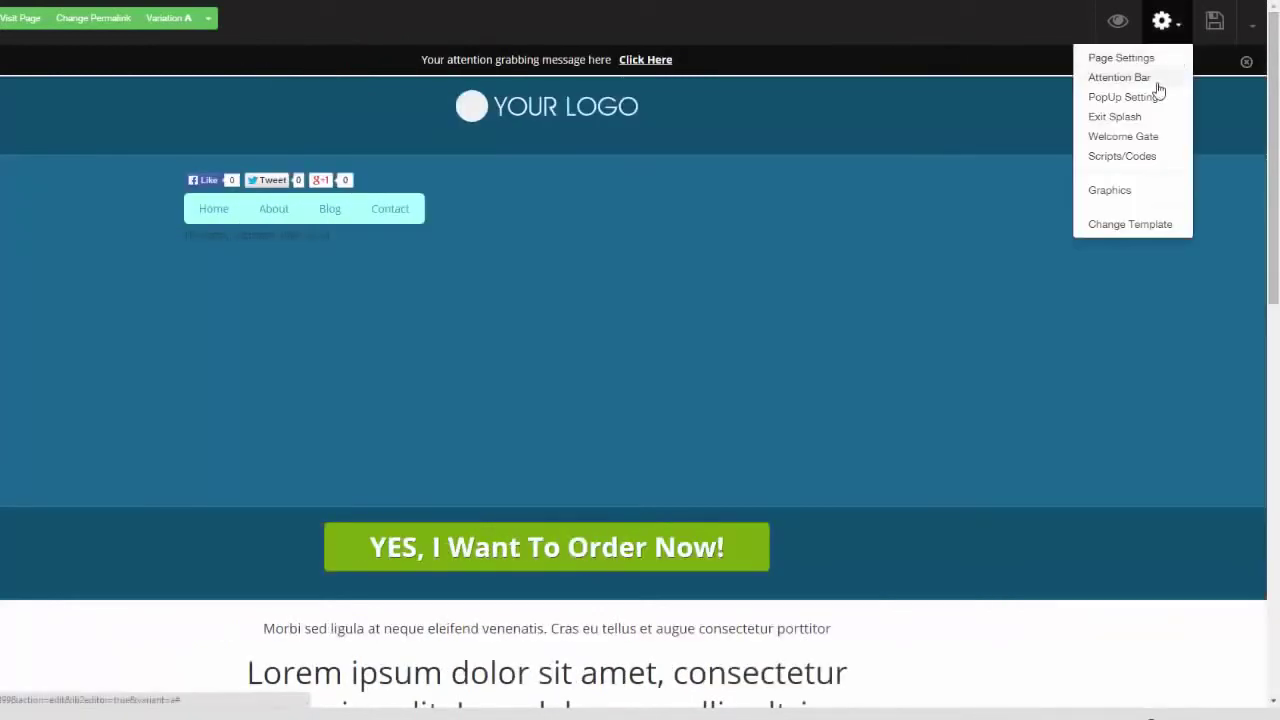
pyautogui.click(1146, 137)
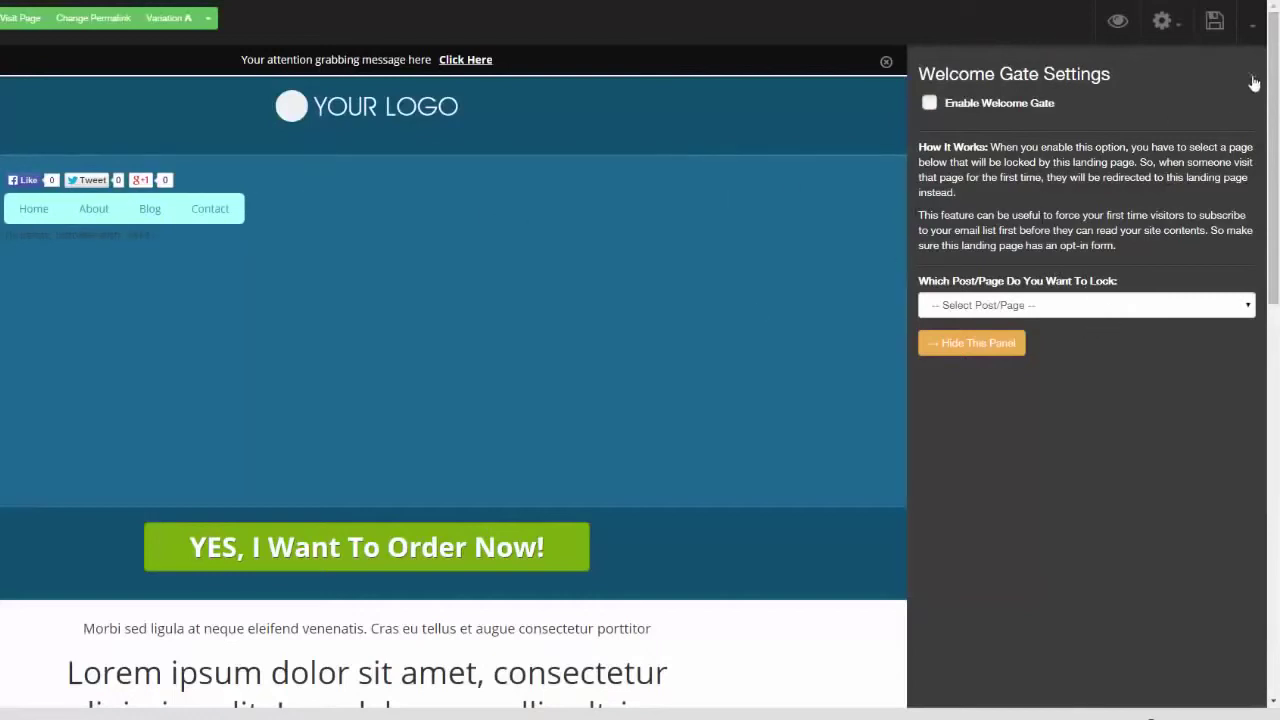
# Insert the red "Send Me The Video" and yellow "Get The FREE Report!" button graphics into the blue section below the navigation menu.
pyautogui.click(1174, 24)
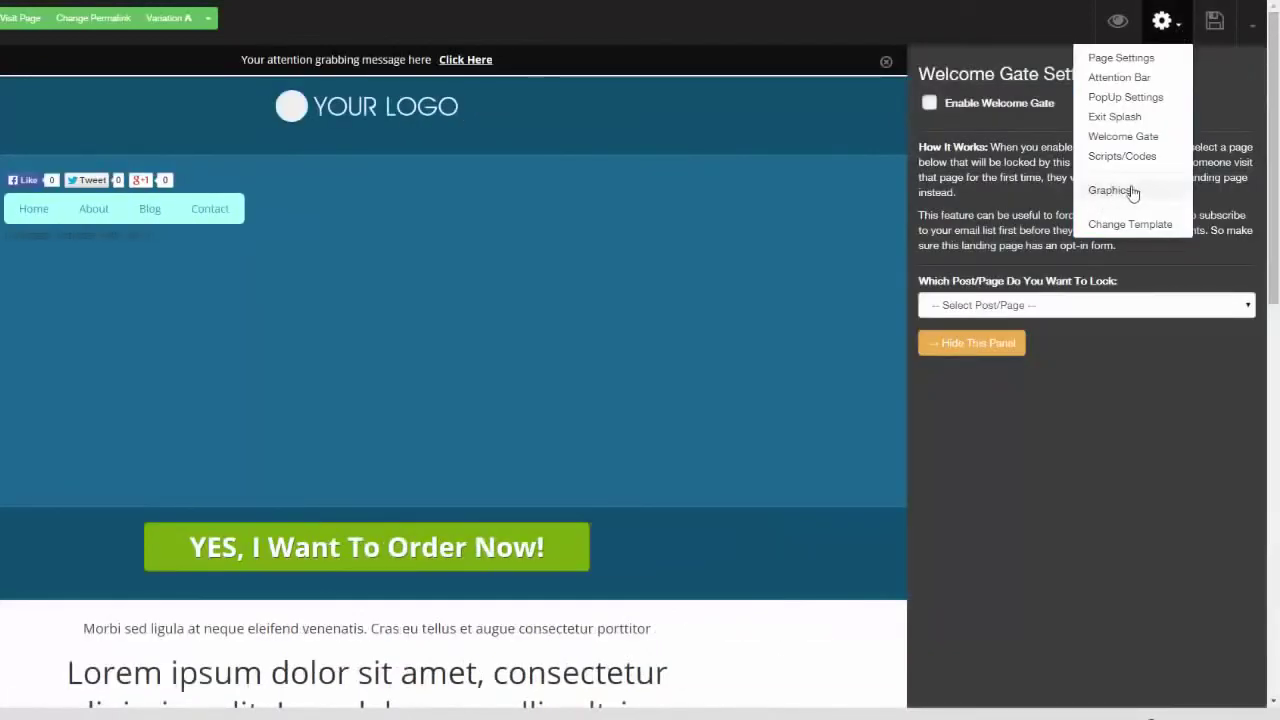
pyautogui.click(1123, 195)
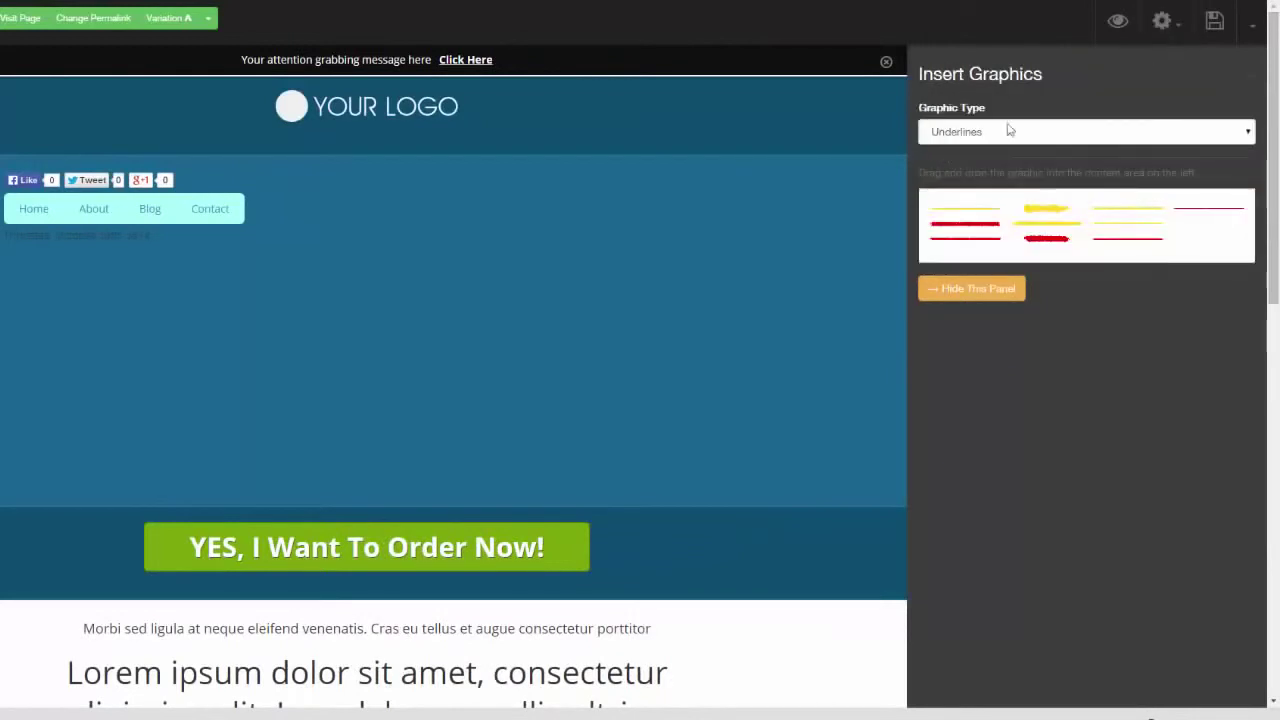
pyautogui.click(1240, 132)
pyautogui.click(1200, 174)
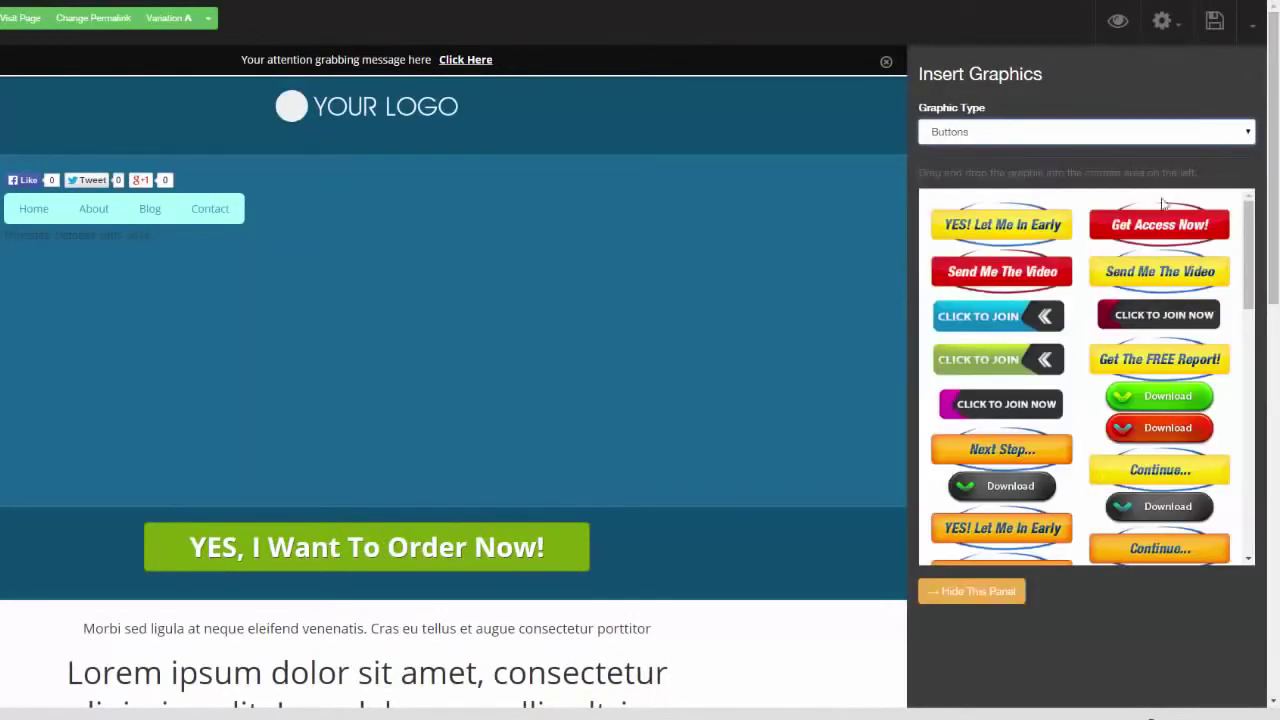
pyautogui.moveTo(966, 257); pyautogui.dragTo(769, 265)
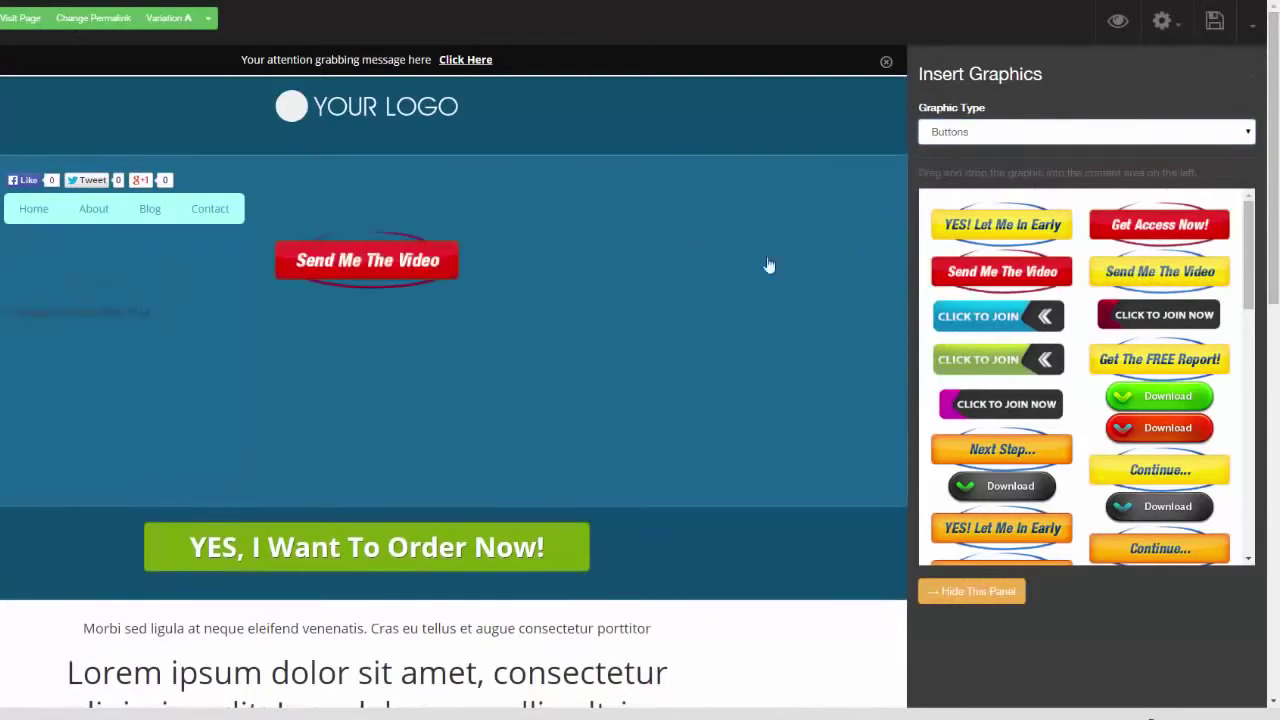
pyautogui.moveTo(1159, 359); pyautogui.dragTo(560, 362)
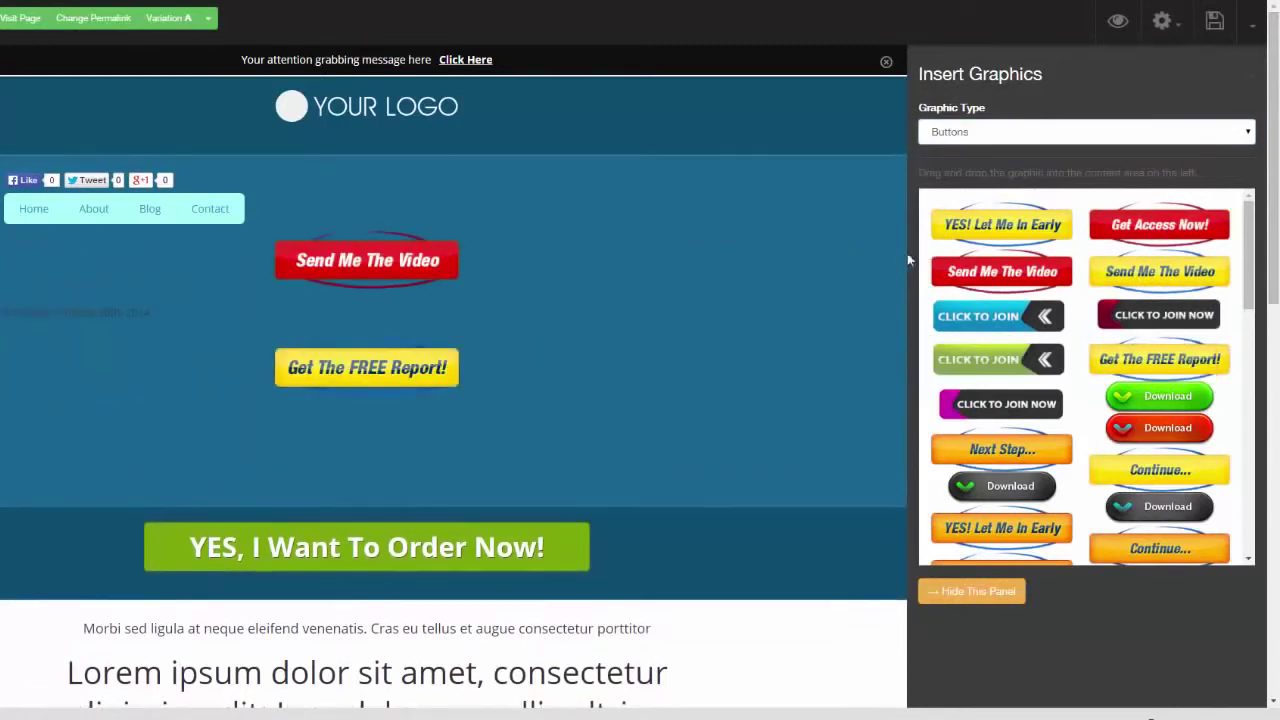
# Browse the Bigicons and Highlights graphics, and insert the dark red double-chevron arrow above the "Send Me The Video" button.
pyautogui.click(1248, 132)
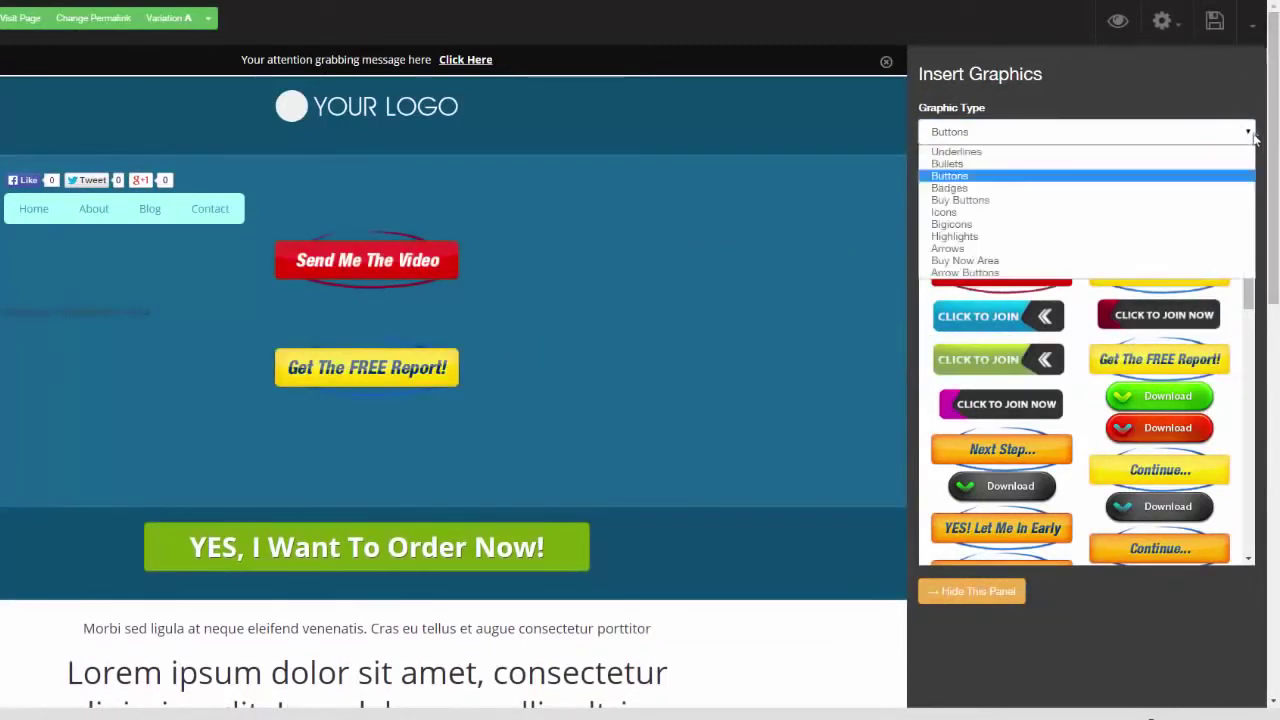
pyautogui.click(1165, 224)
pyautogui.click(1248, 140)
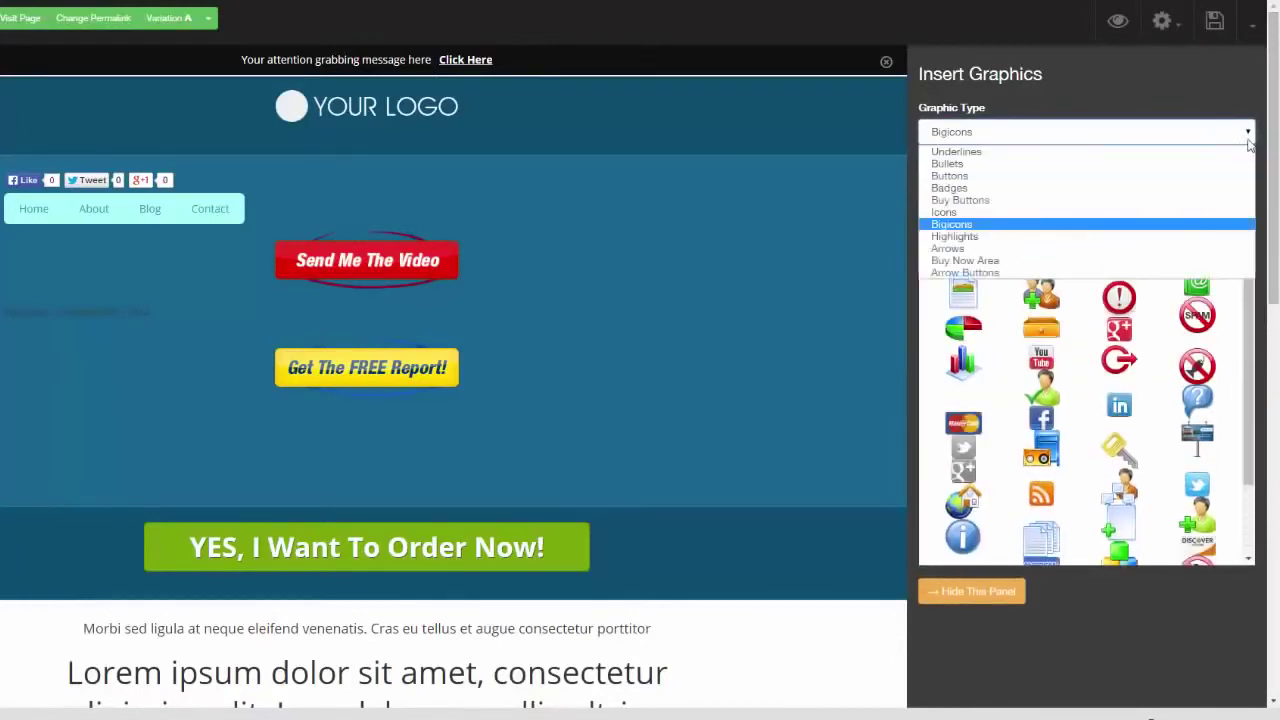
pyautogui.click(1150, 237)
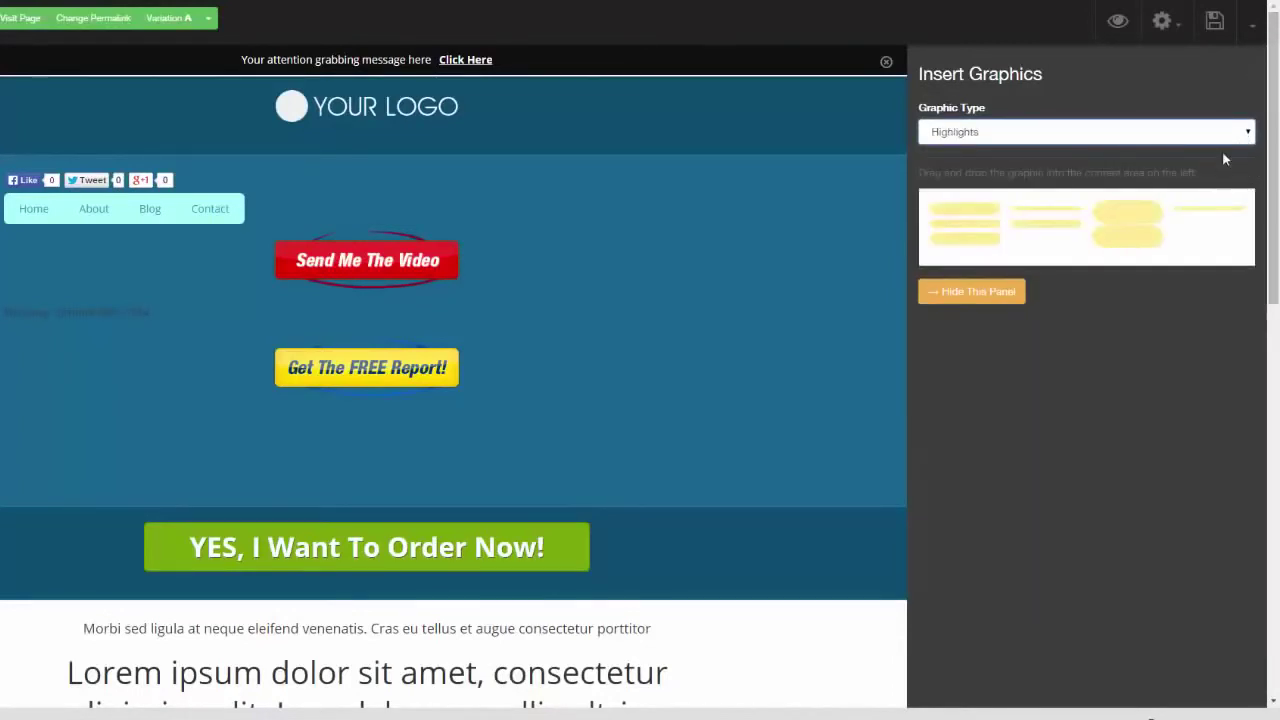
pyautogui.click(1225, 133)
pyautogui.click(1157, 247)
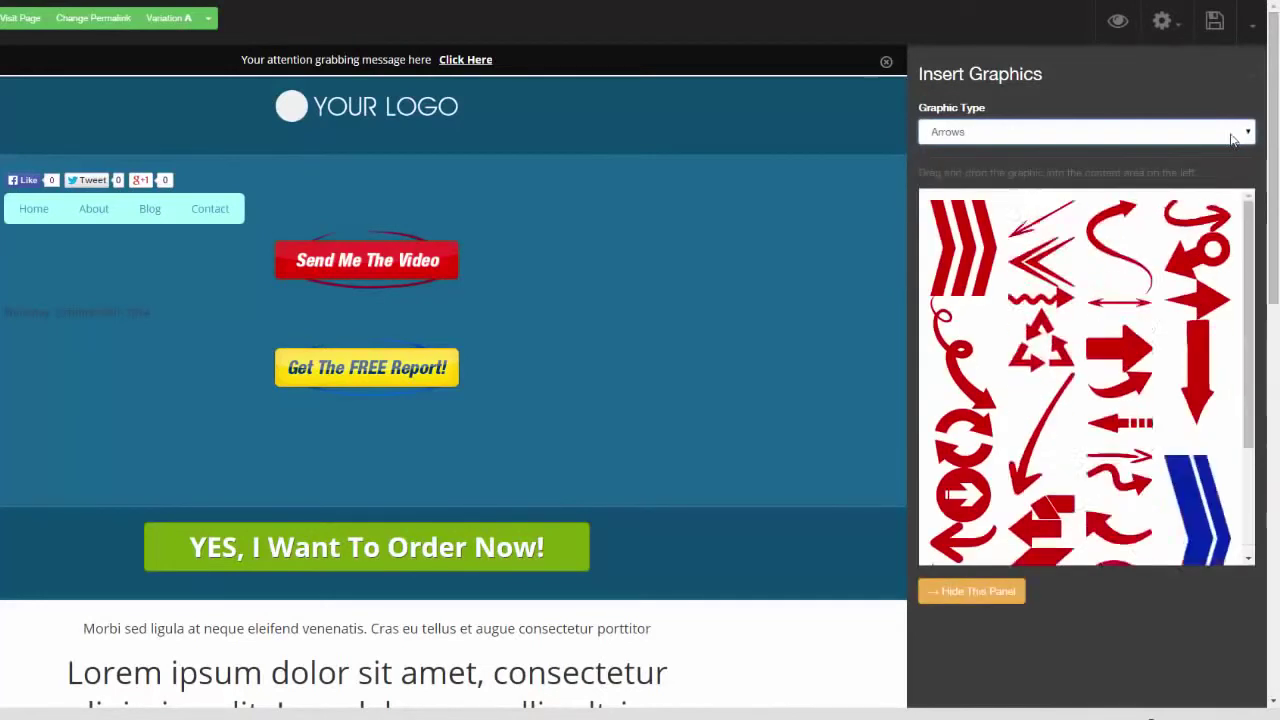
pyautogui.moveTo(963, 247); pyautogui.dragTo(603, 257)
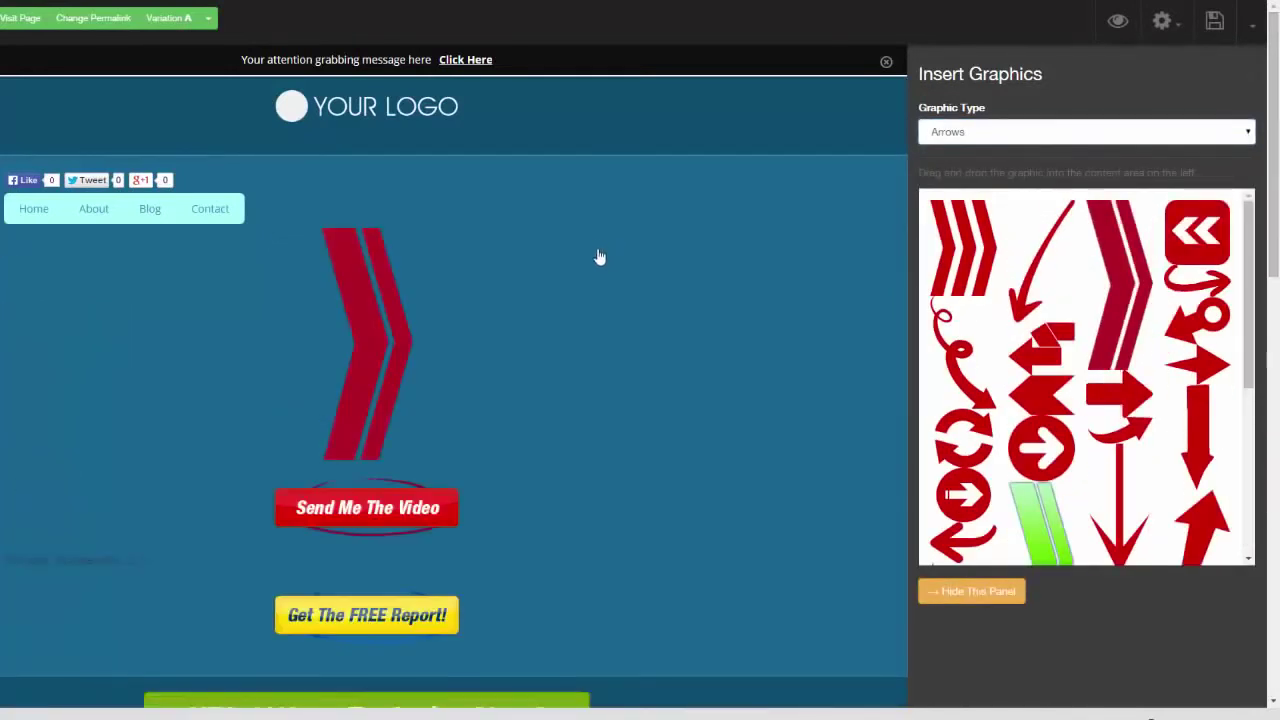
# View the inserted arrow's image settings and the available publishing options for the page.
pyautogui.click(383, 352)
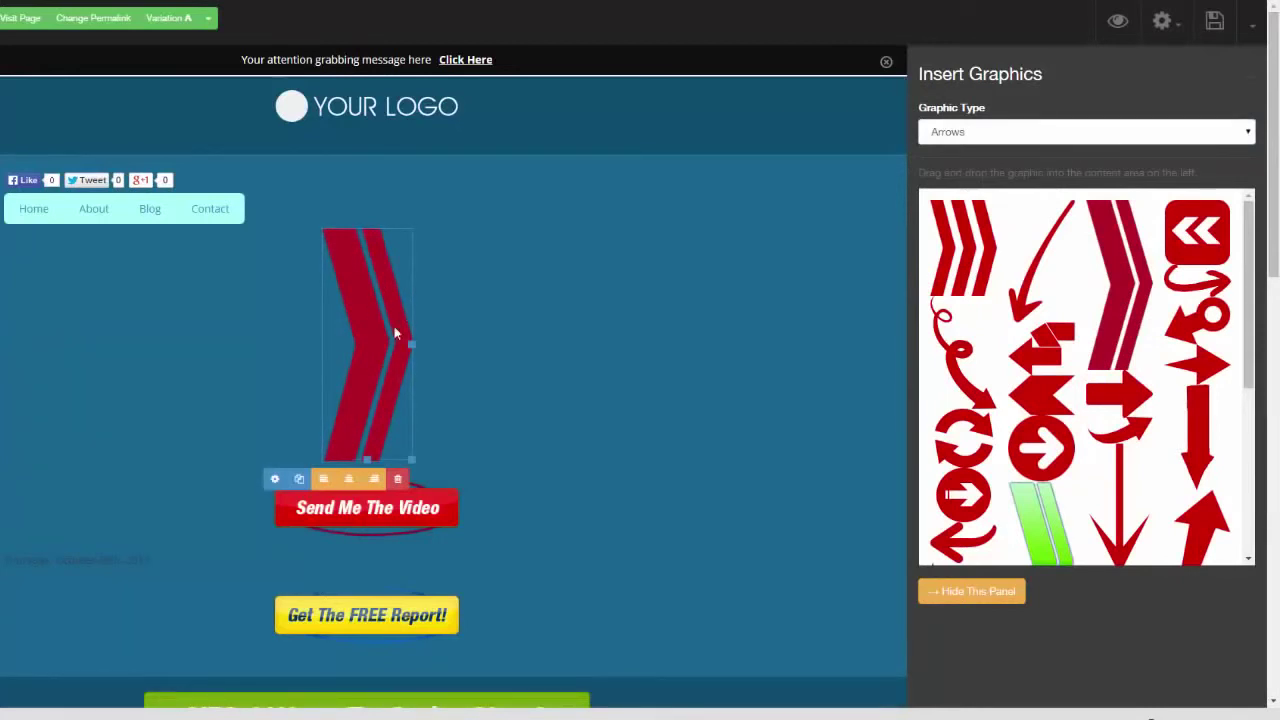
pyautogui.click(276, 481)
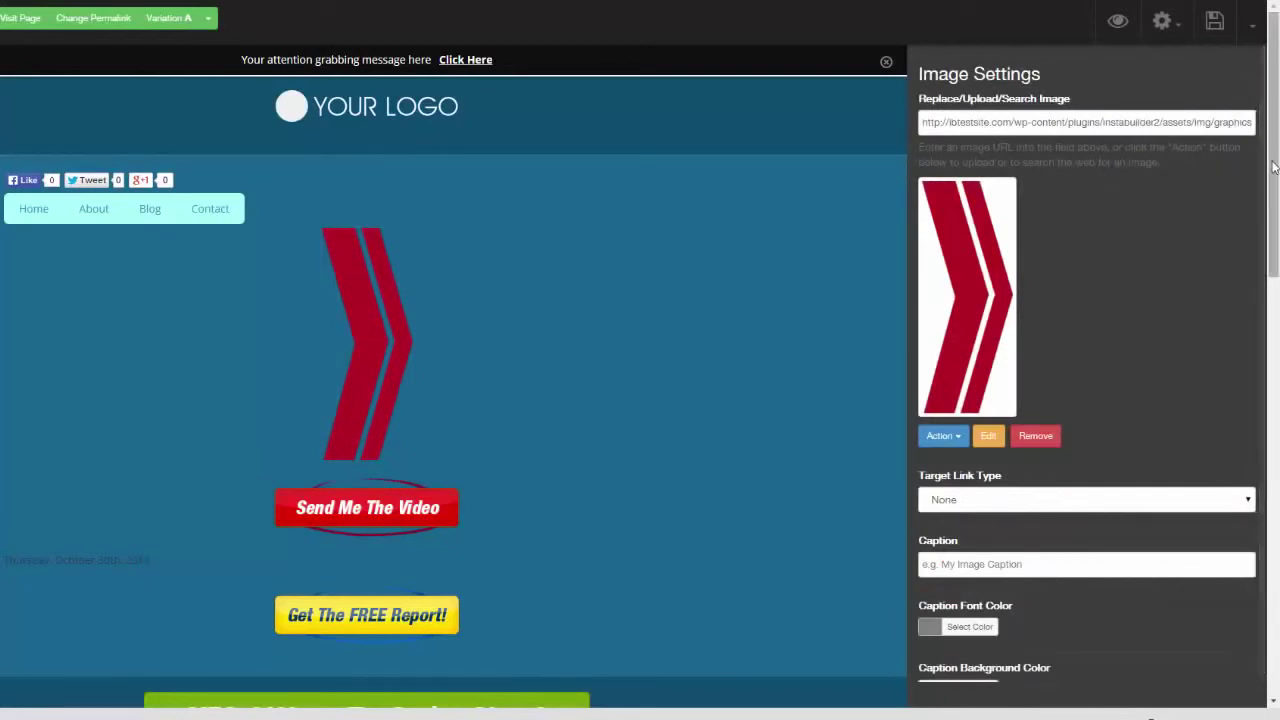
pyautogui.moveTo(1270, 200); pyautogui.dragTo(1117, 289)
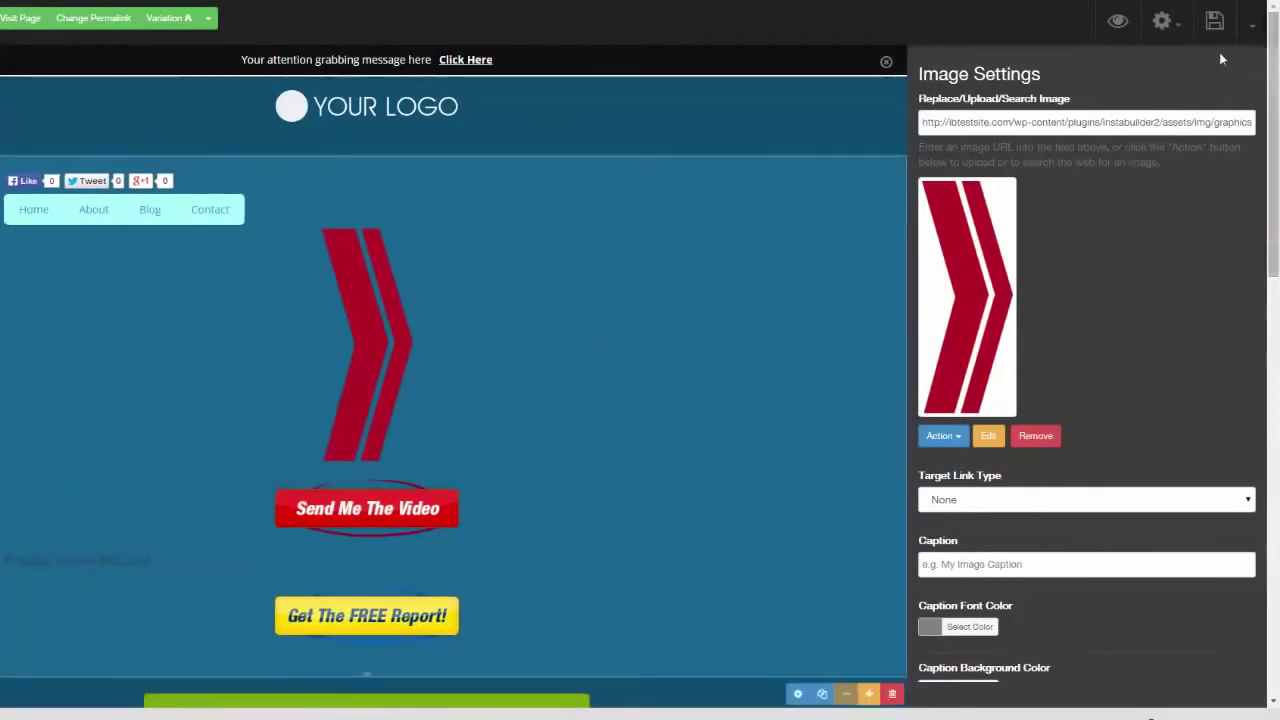
pyautogui.click(1250, 30)
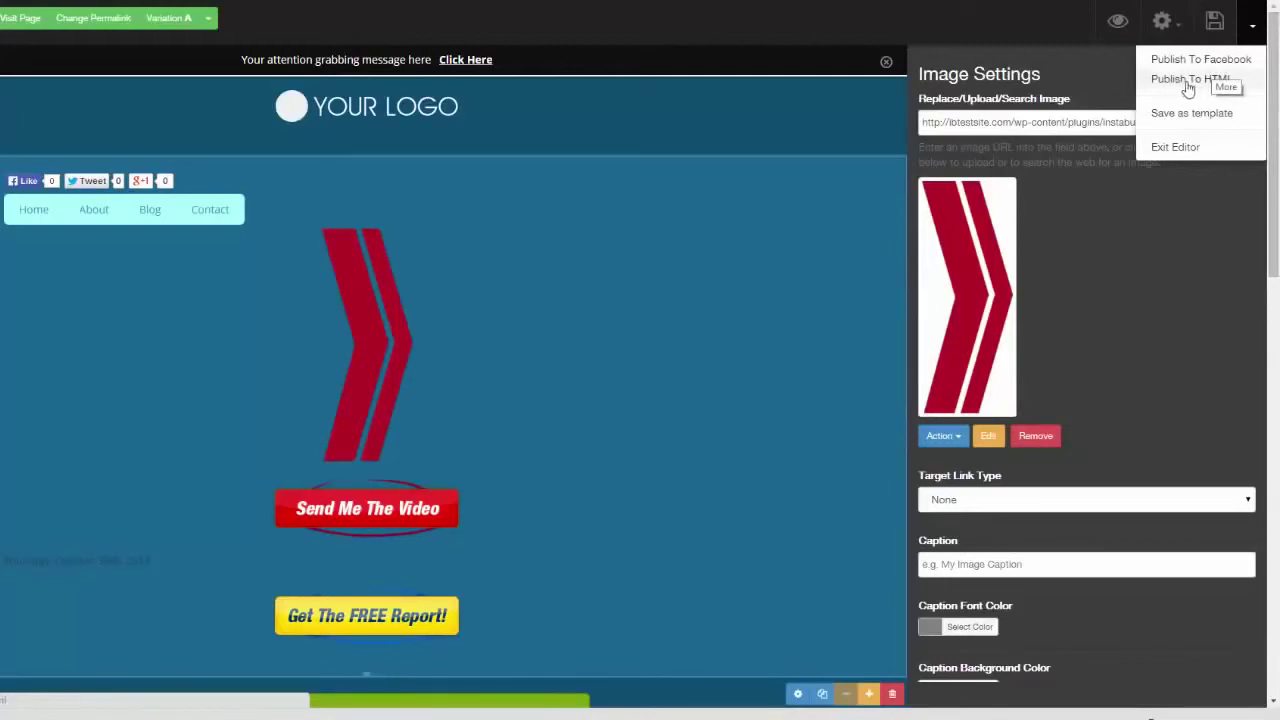
# Change the page to the squeeze page template with the beach sunset background.
pyautogui.click(1180, 30)
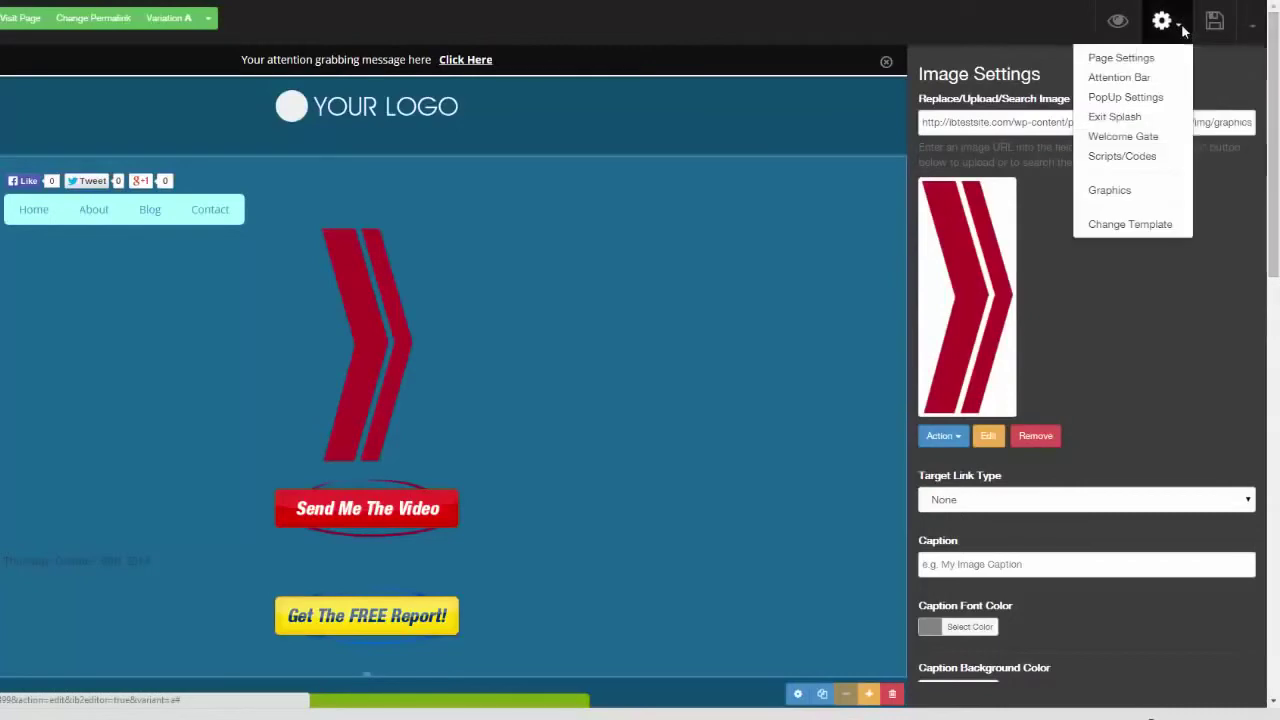
pyautogui.click(1134, 226)
pyautogui.click(566, 116)
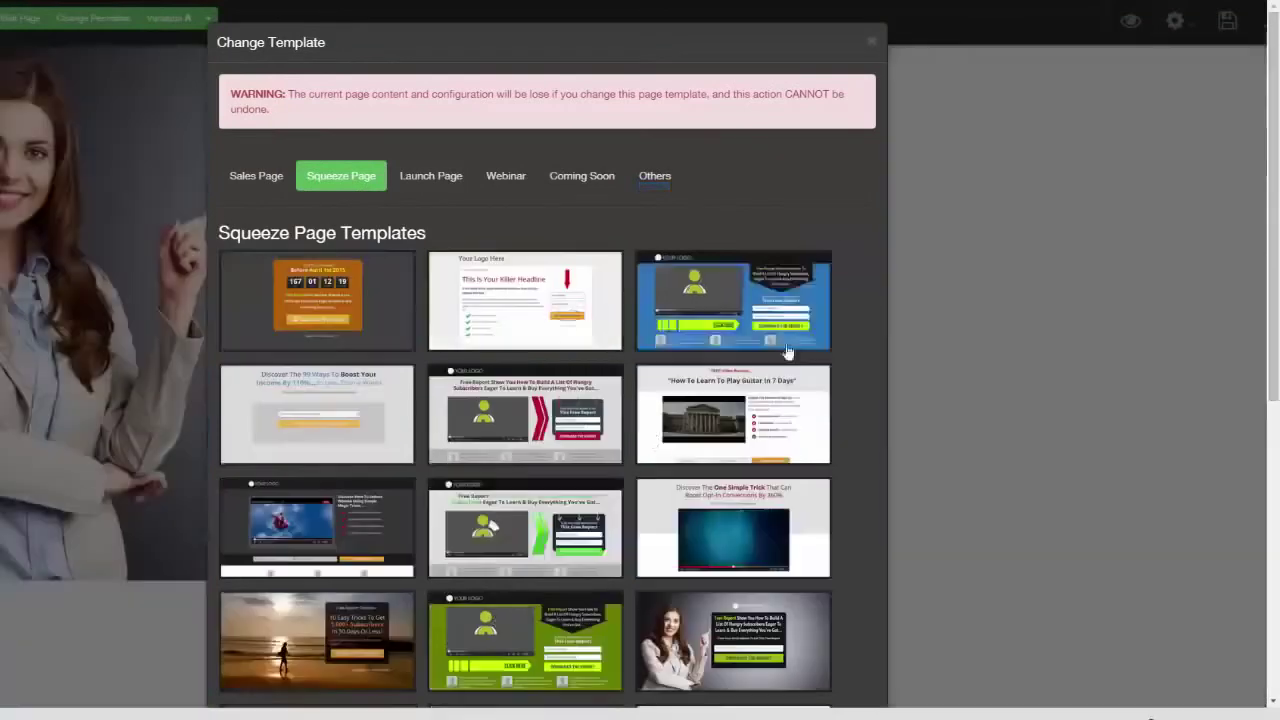
pyautogui.click(320, 642)
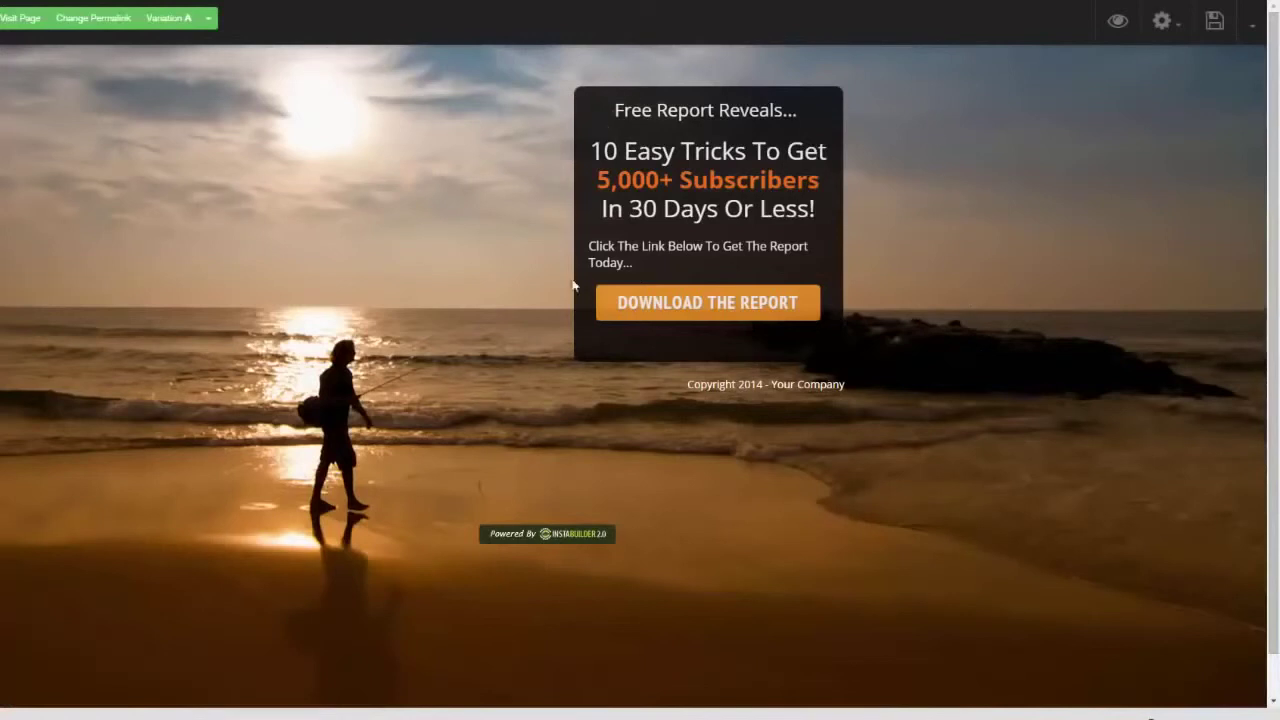
# Enable the display delay for the dark report box and increase its delay in seconds.
pyautogui.click(829, 359)
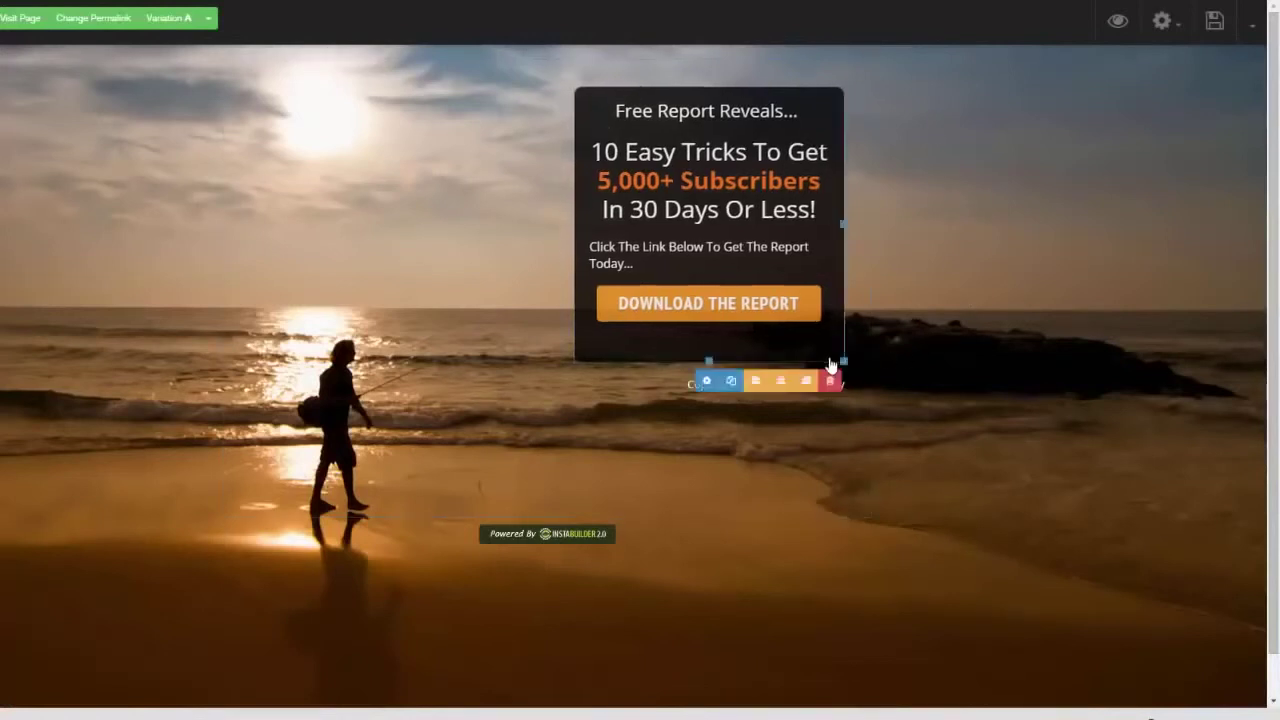
pyautogui.click(706, 380)
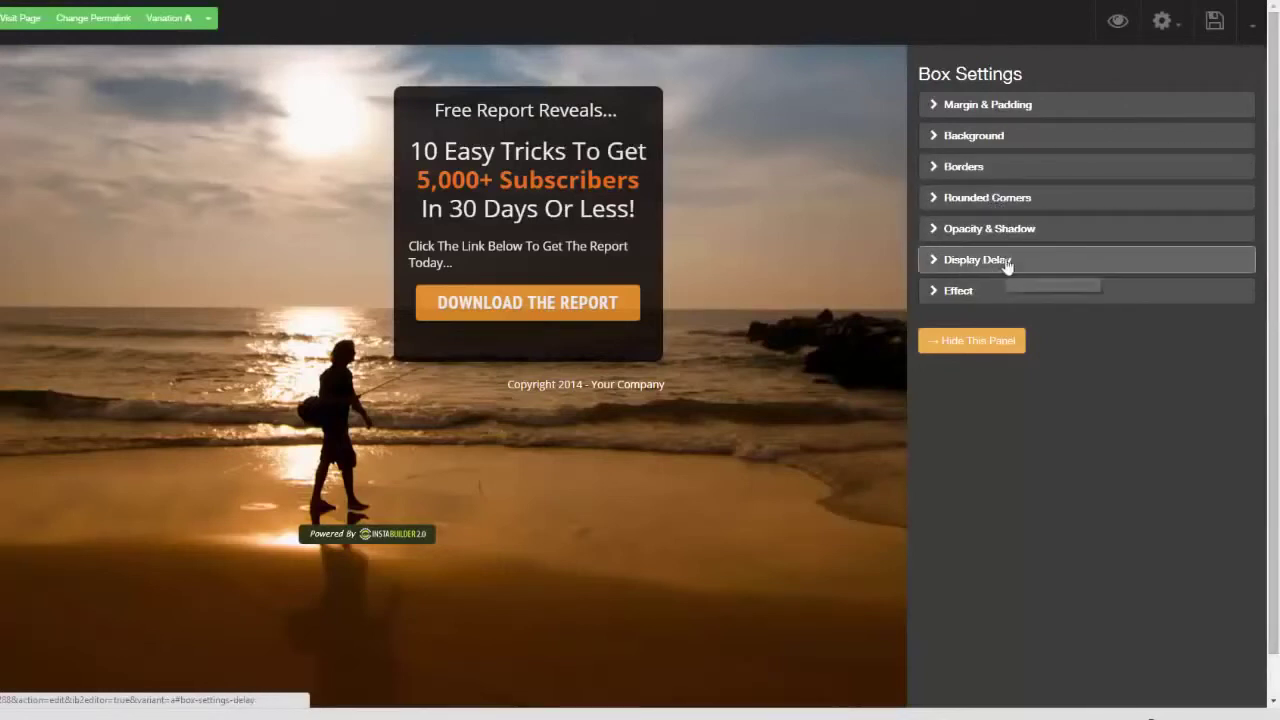
pyautogui.click(928, 262)
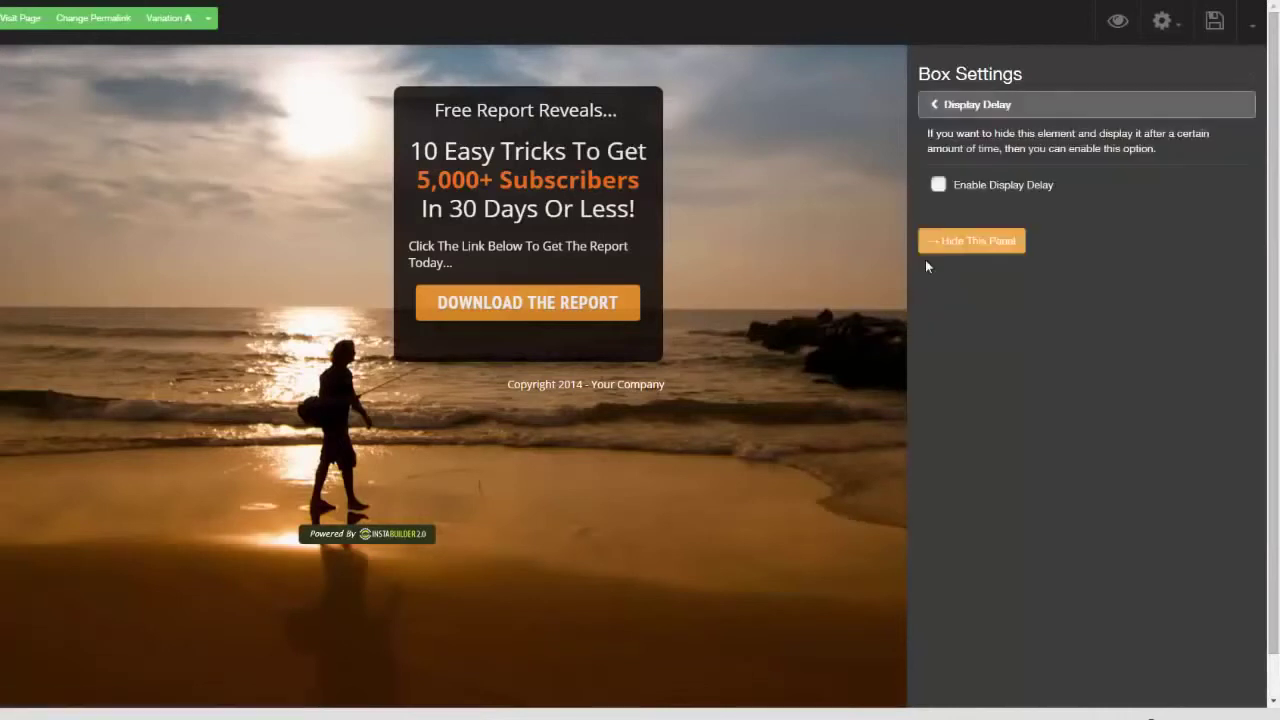
pyautogui.click(938, 184)
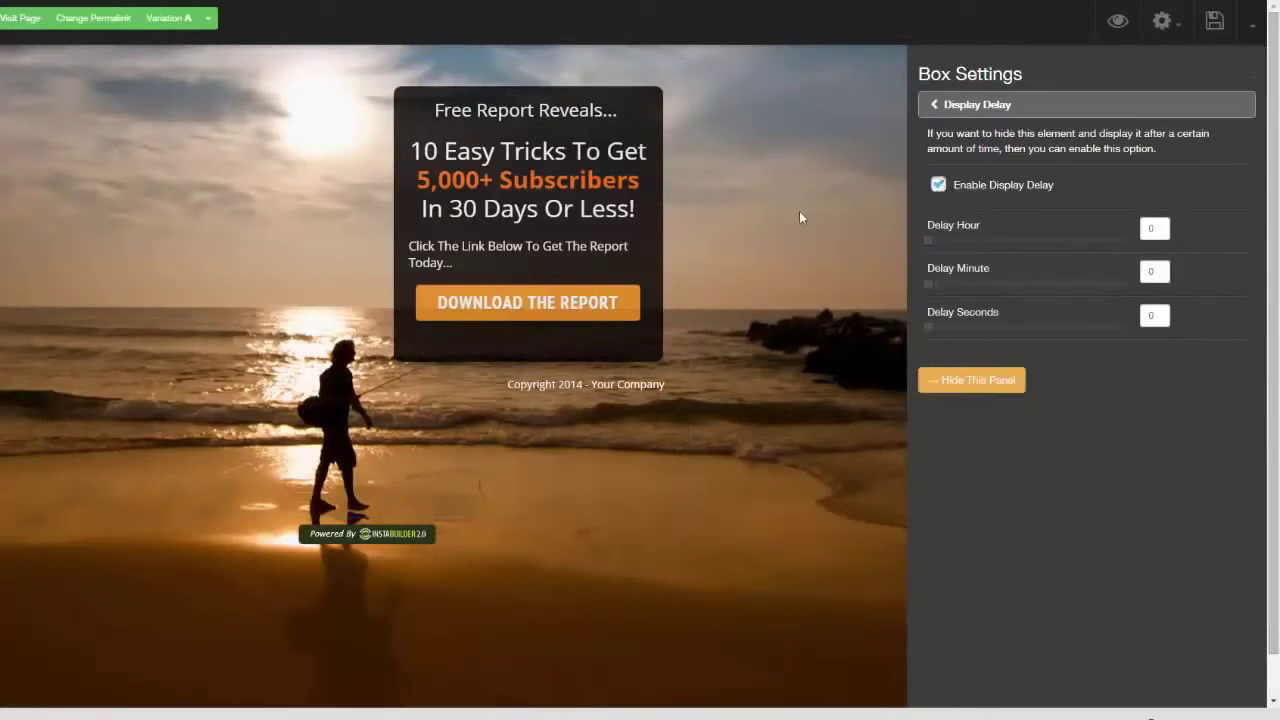
pyautogui.moveTo(929, 328); pyautogui.dragTo(992, 336)
# Review the display animation choices in the report box's effect settings.
pyautogui.click(930, 108)
pyautogui.click(931, 292)
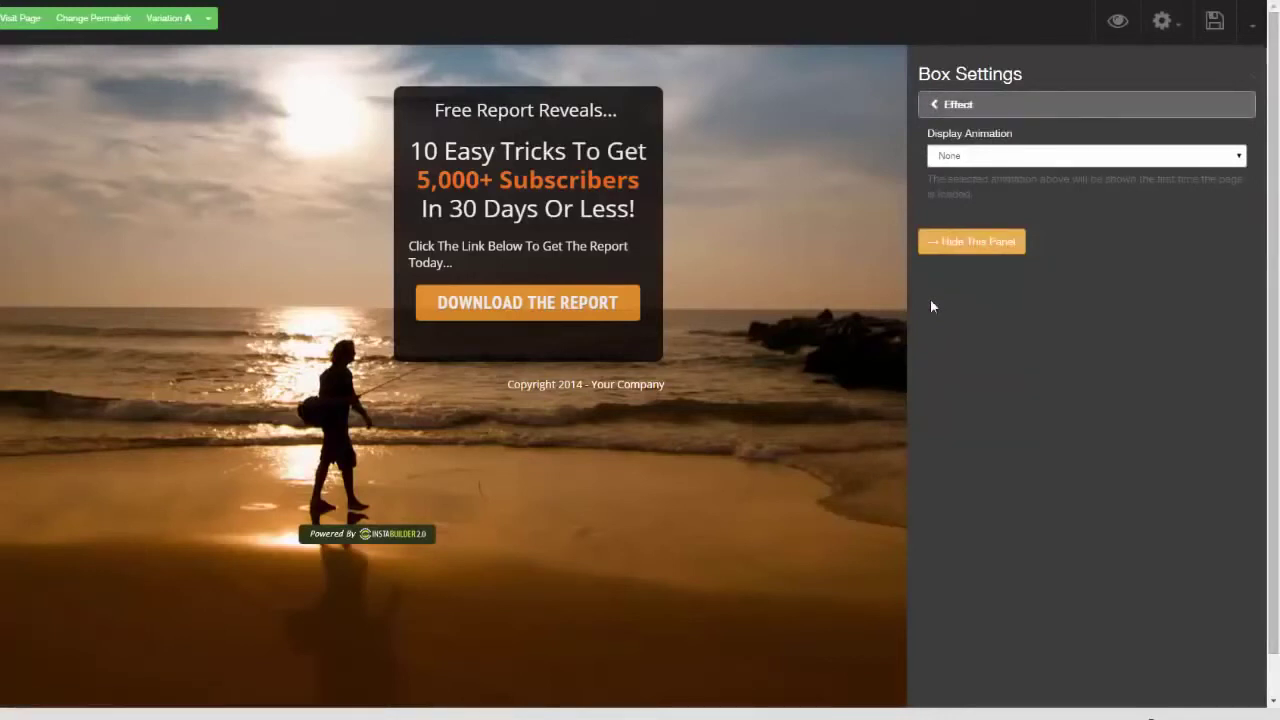
pyautogui.click(1235, 160)
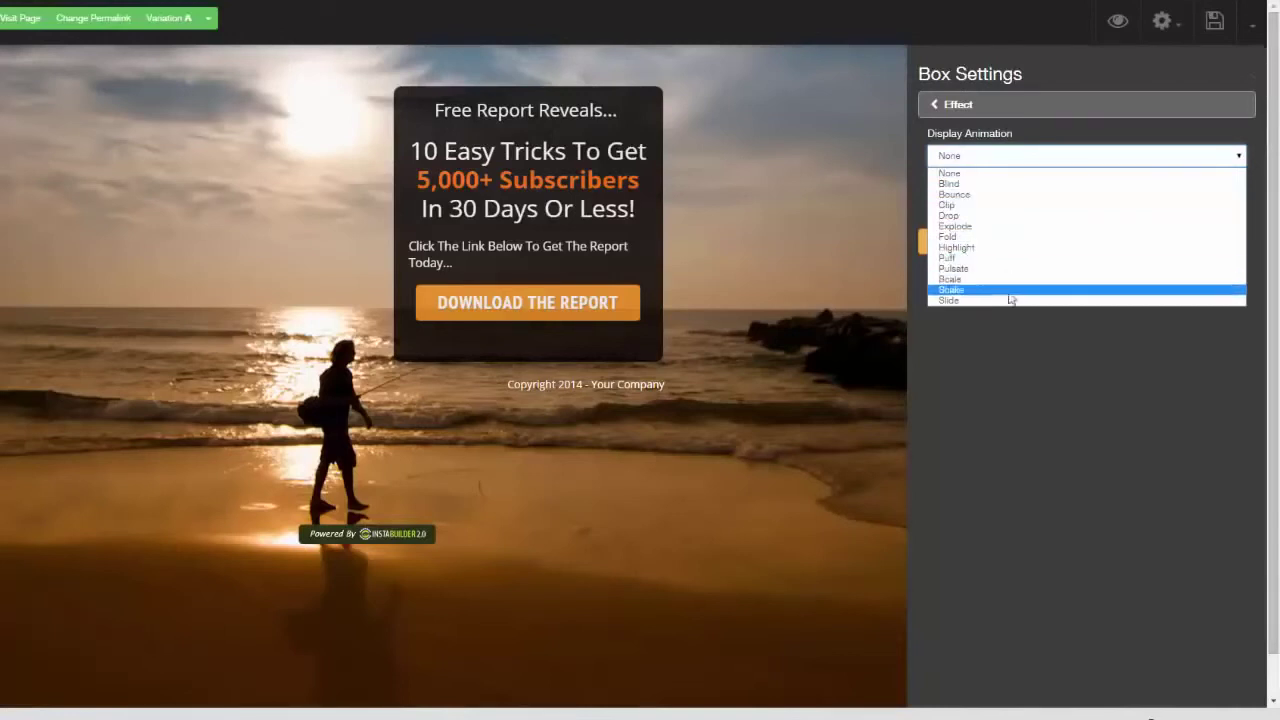
pyautogui.click(1053, 384)
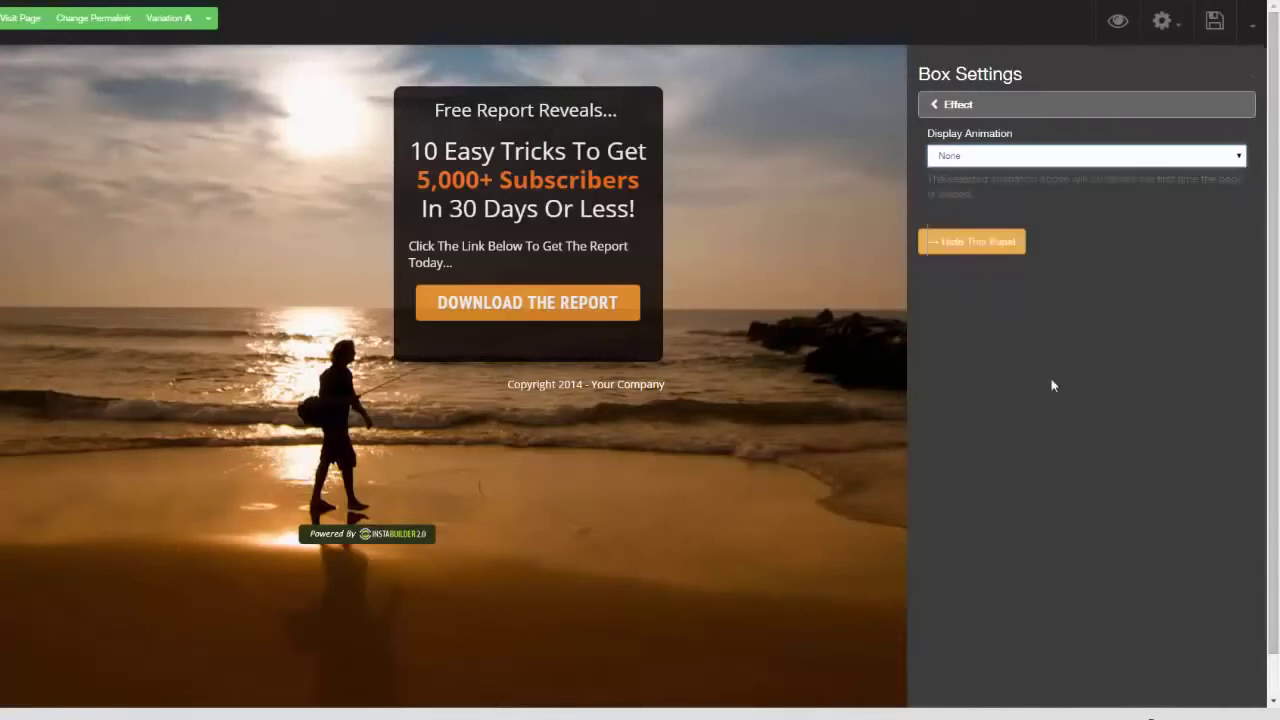
# Save and preview the beach squeeze page, and reopen it in the IB 2.0 editor.
pyautogui.click(1223, 30)
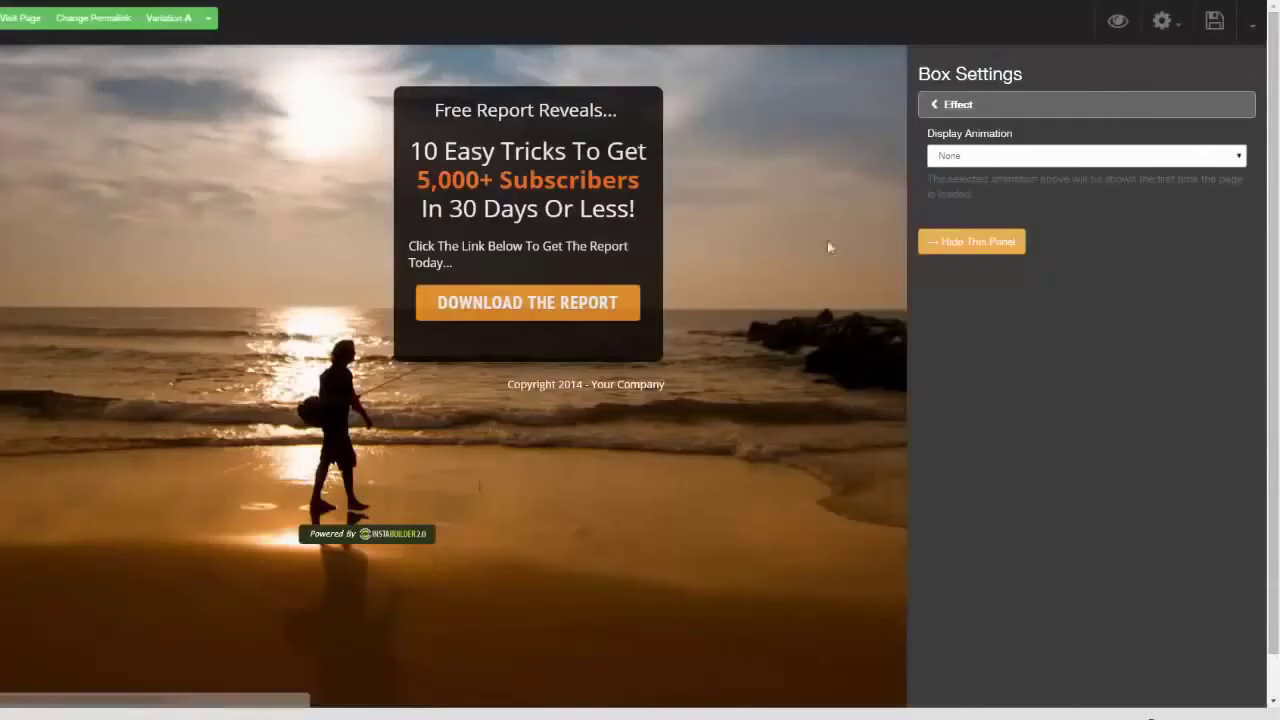
pyautogui.click(1117, 23)
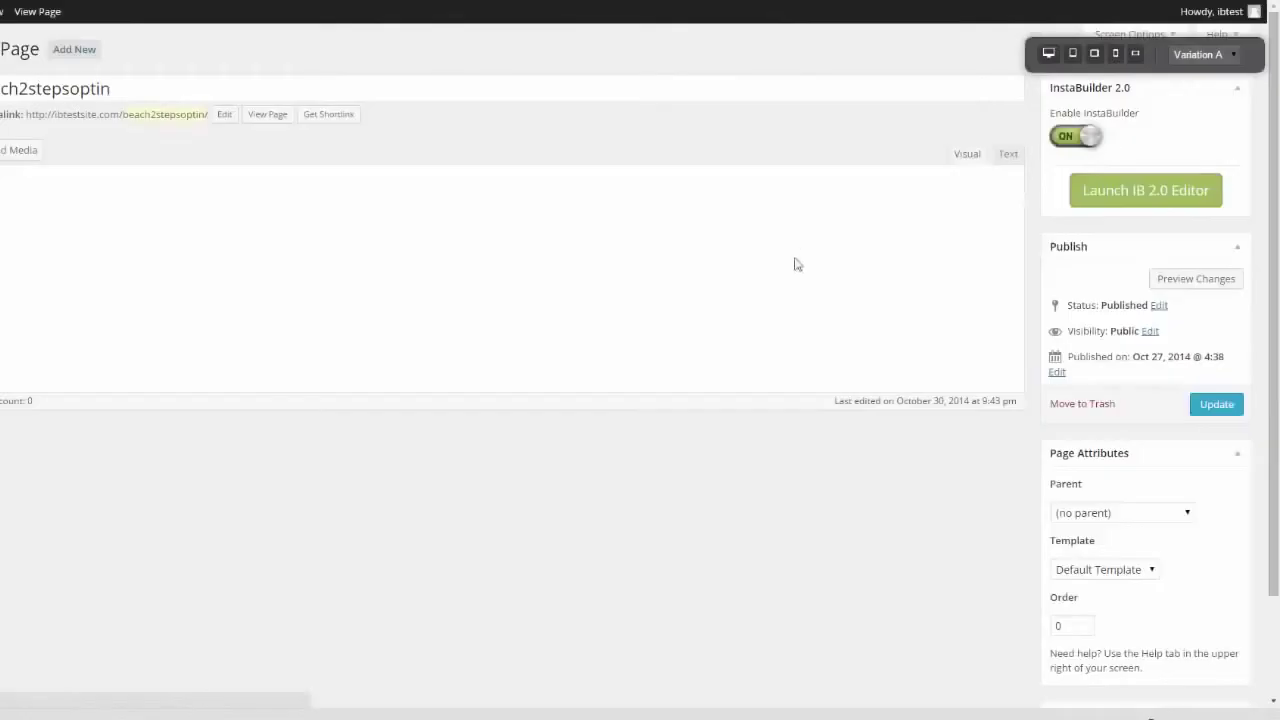
pyautogui.click(1138, 196)
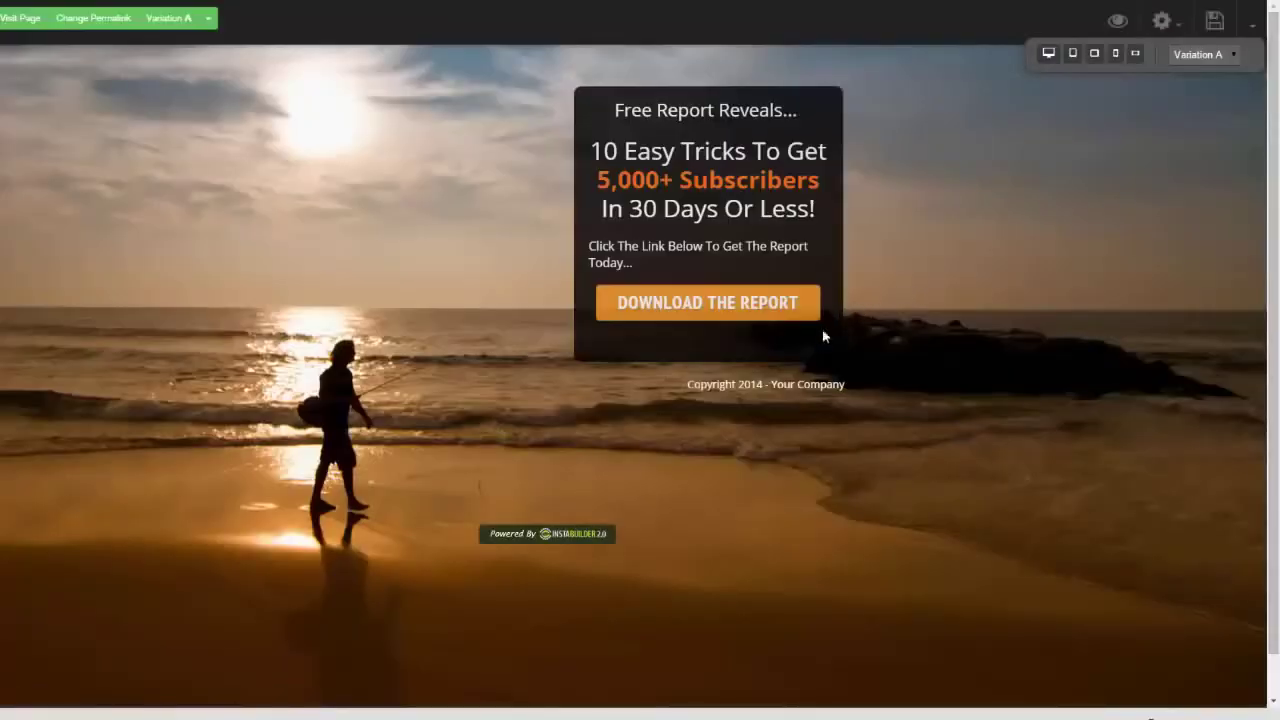
pyautogui.moveTo(826, 358)
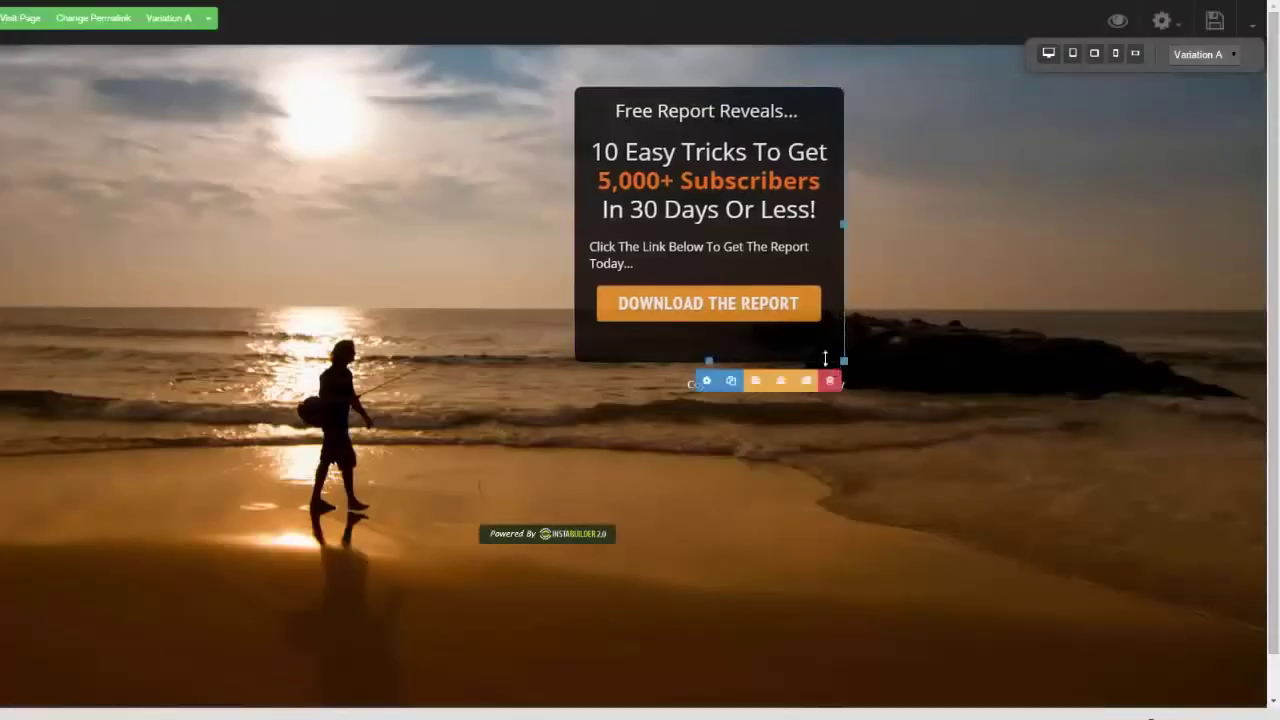
# Try the left and right alignments on the dark report box, and center it on the page.
pyautogui.click(754, 381)
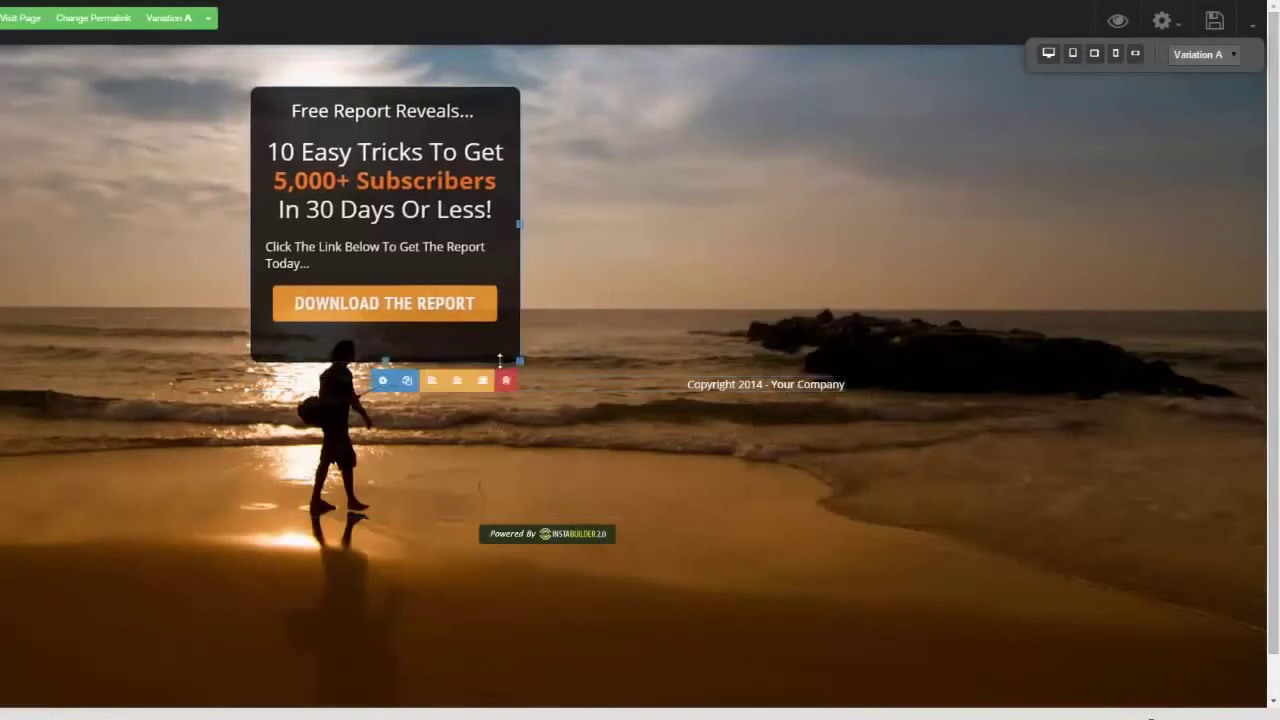
pyautogui.click(480, 377)
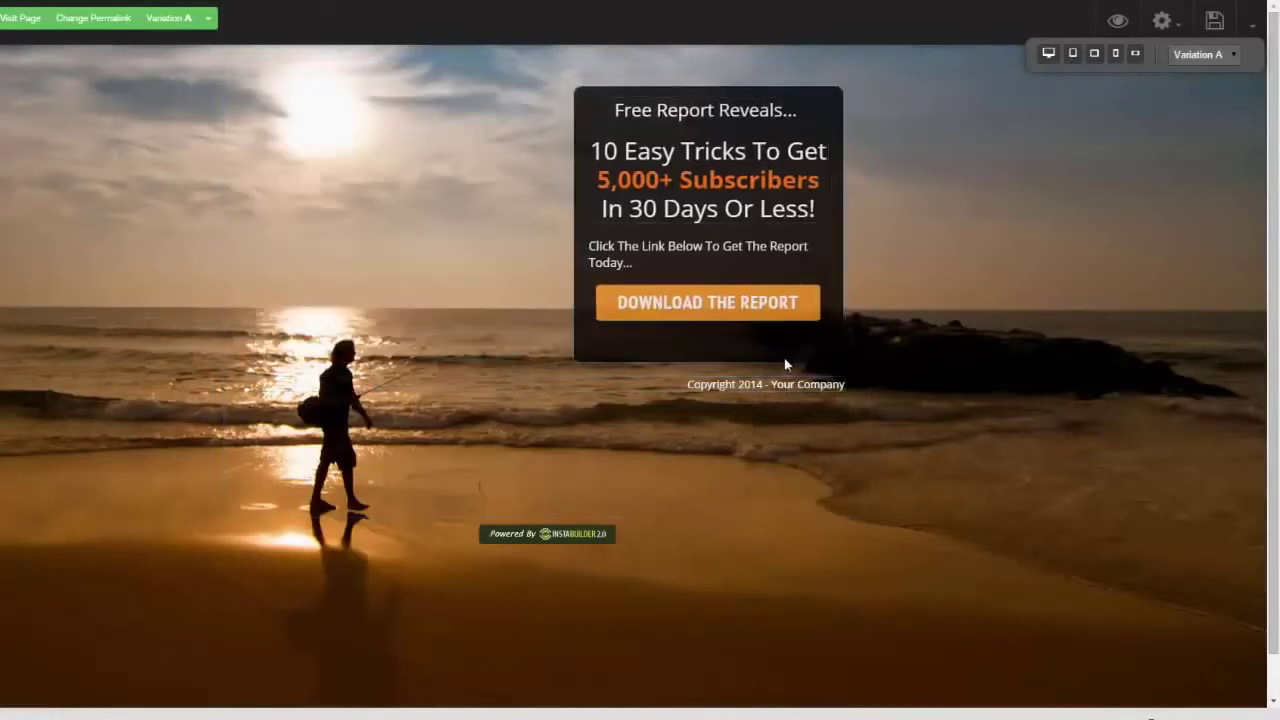
pyautogui.moveTo(826, 362)
pyautogui.click(781, 383)
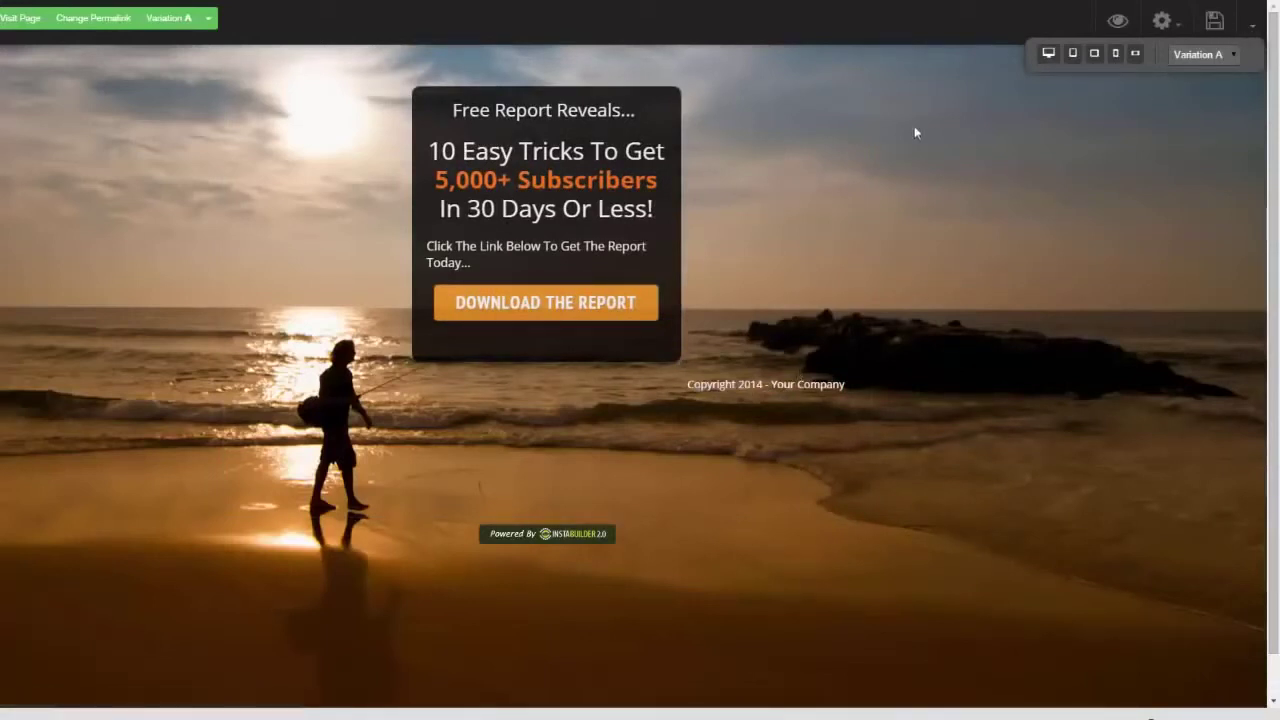
# Exit the page editor to the dashboard, discarding the unsaved changes.
pyautogui.click(1252, 24)
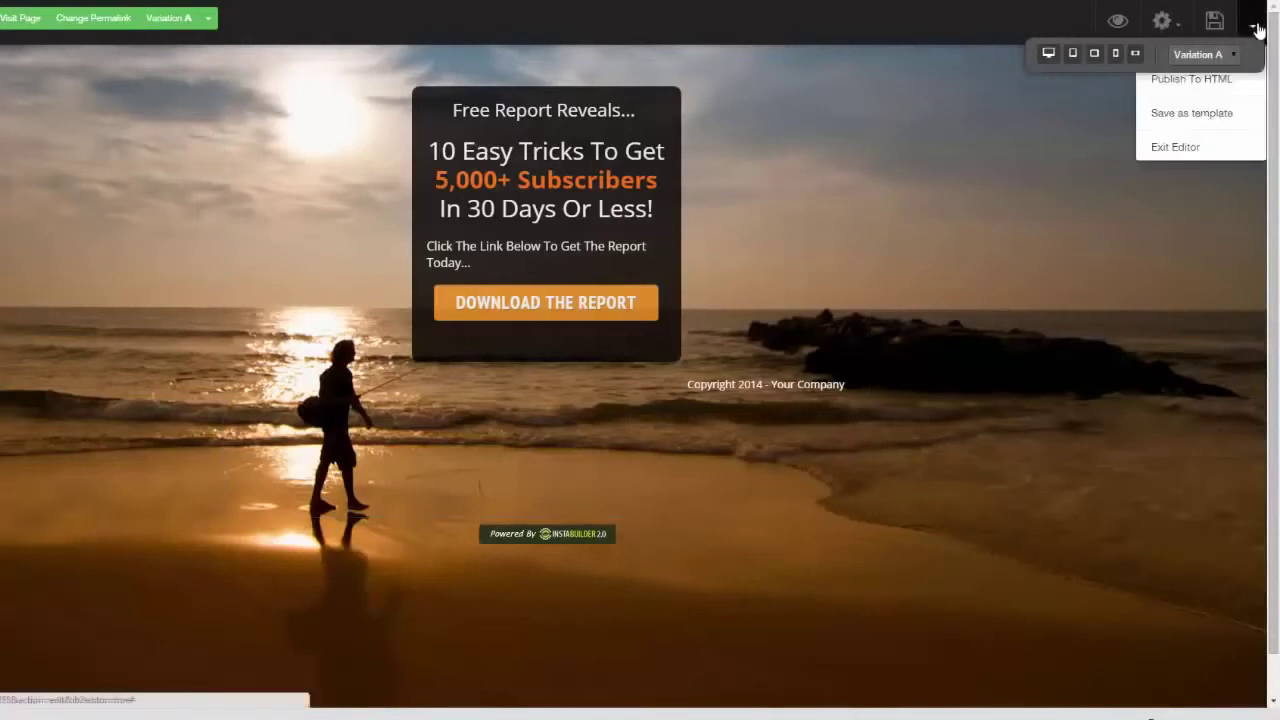
pyautogui.click(1186, 148)
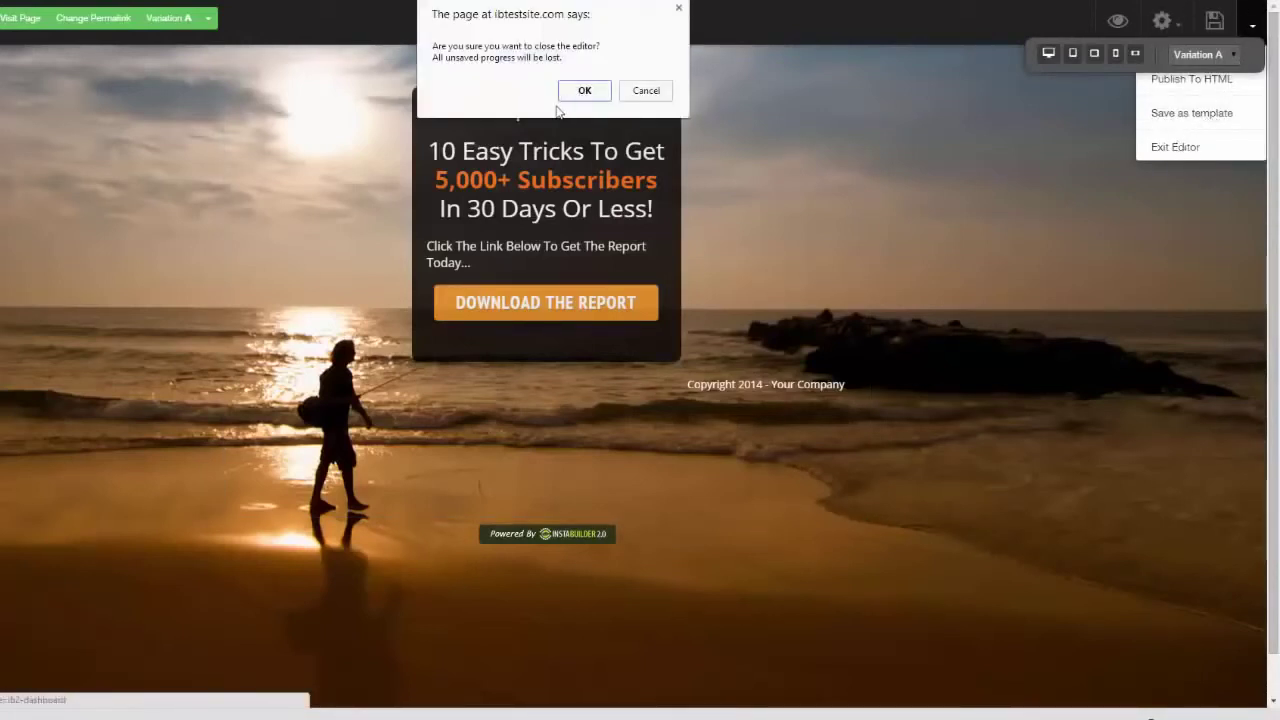
pyautogui.click(585, 89)
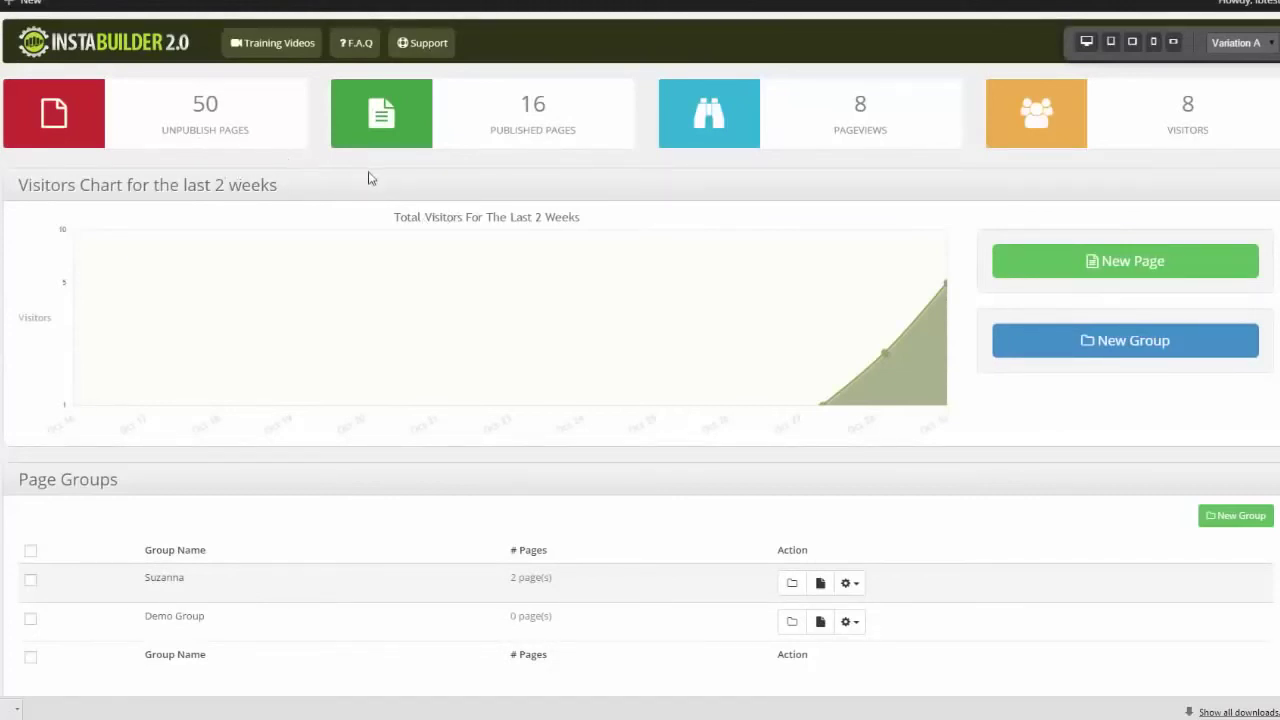
# Review the dashboard's visitor chart, page groups and list of ungrouped pages.
pyautogui.scroll(-2, 640, 360)
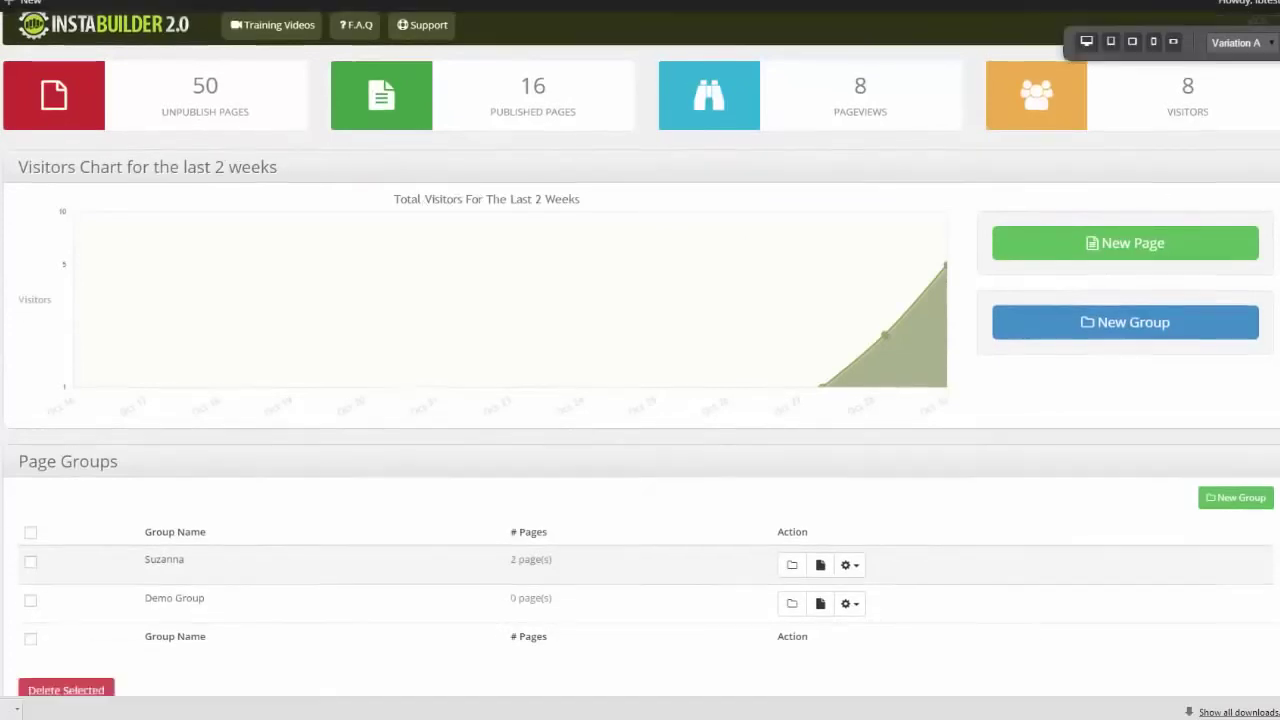
pyautogui.scroll(2, 640, 360)
pyautogui.scroll(-3, 640, 360)
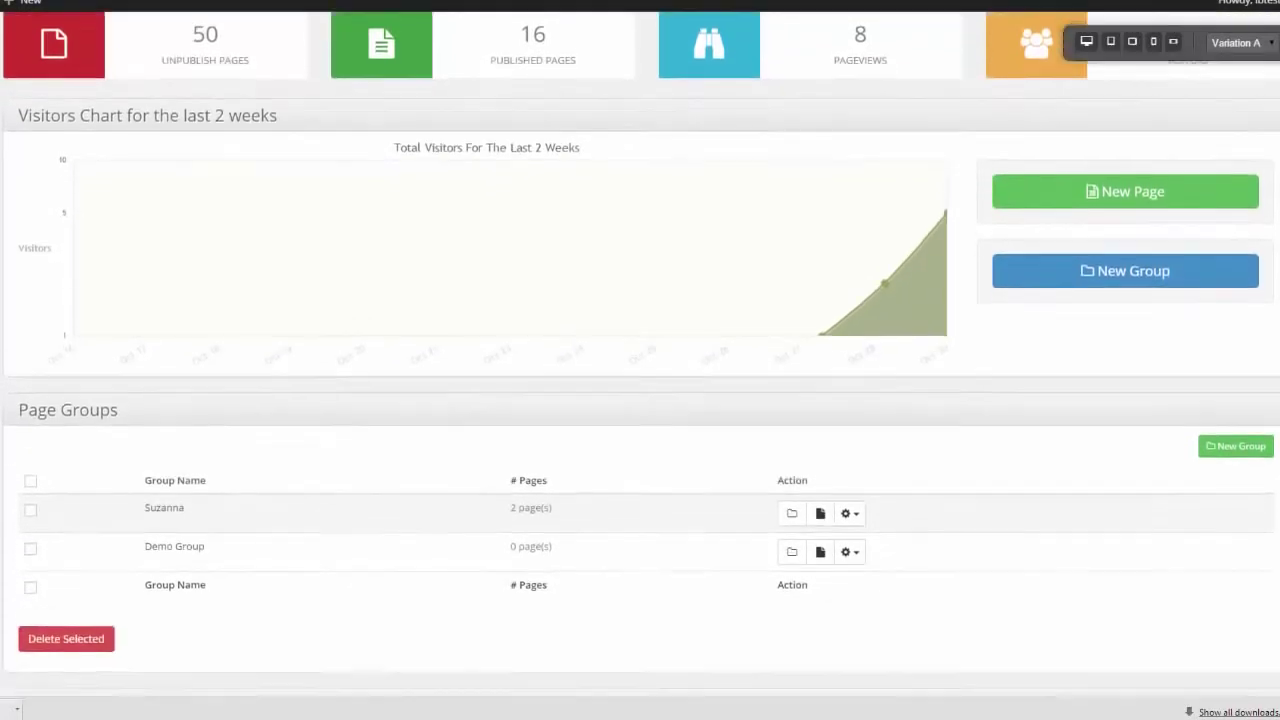
pyautogui.scroll(-3, 1078, 248)
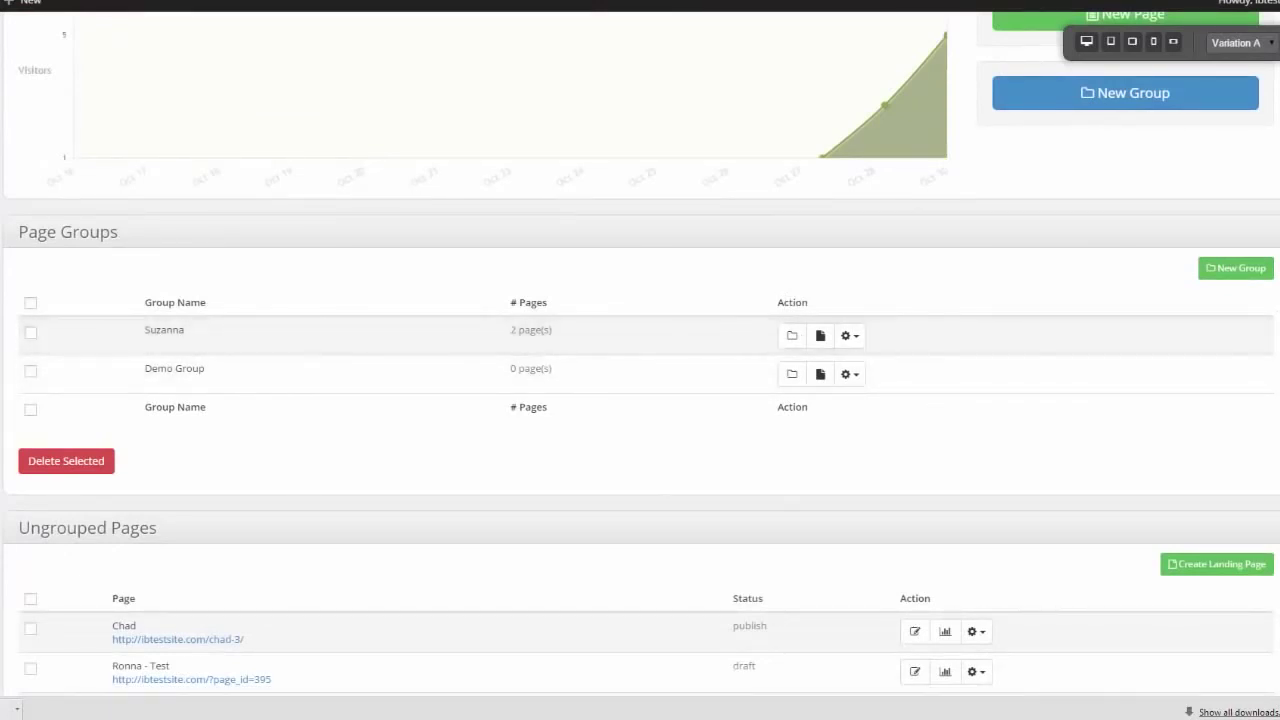
pyautogui.scroll(-3, 1255, 334)
pyautogui.scroll(-10, 640, 400)
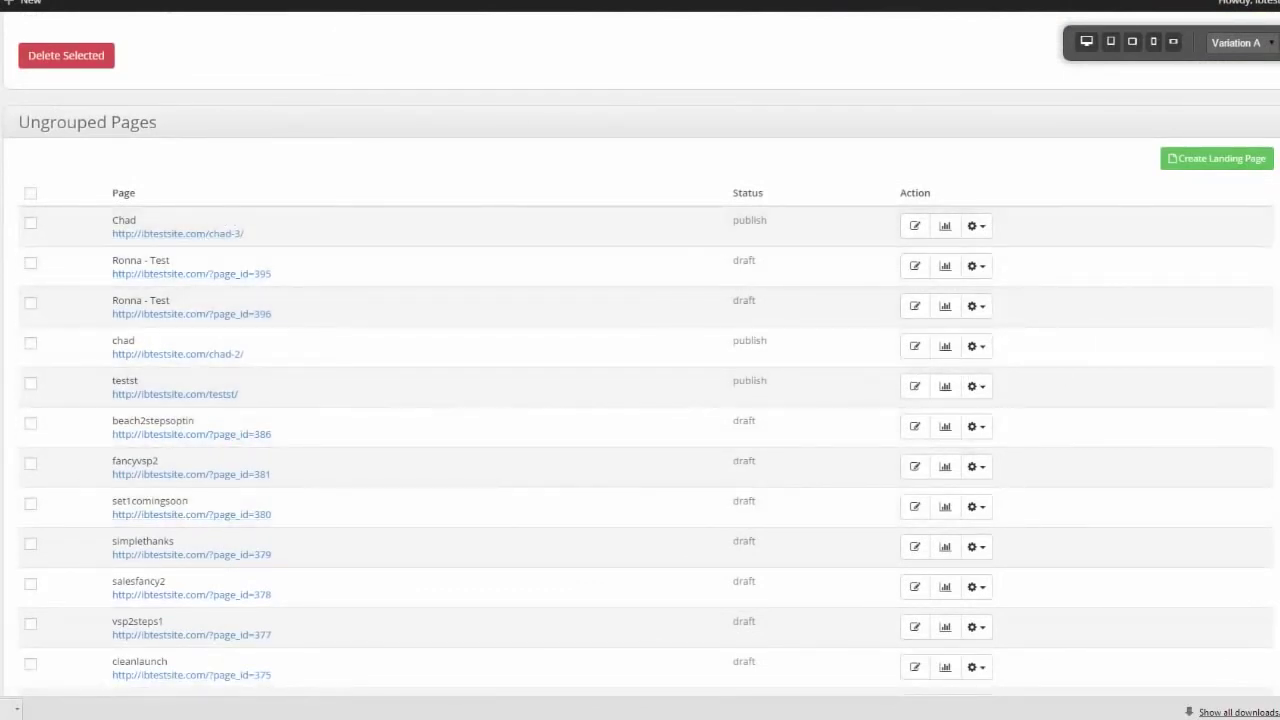
pyautogui.scroll(1, 965, 297)
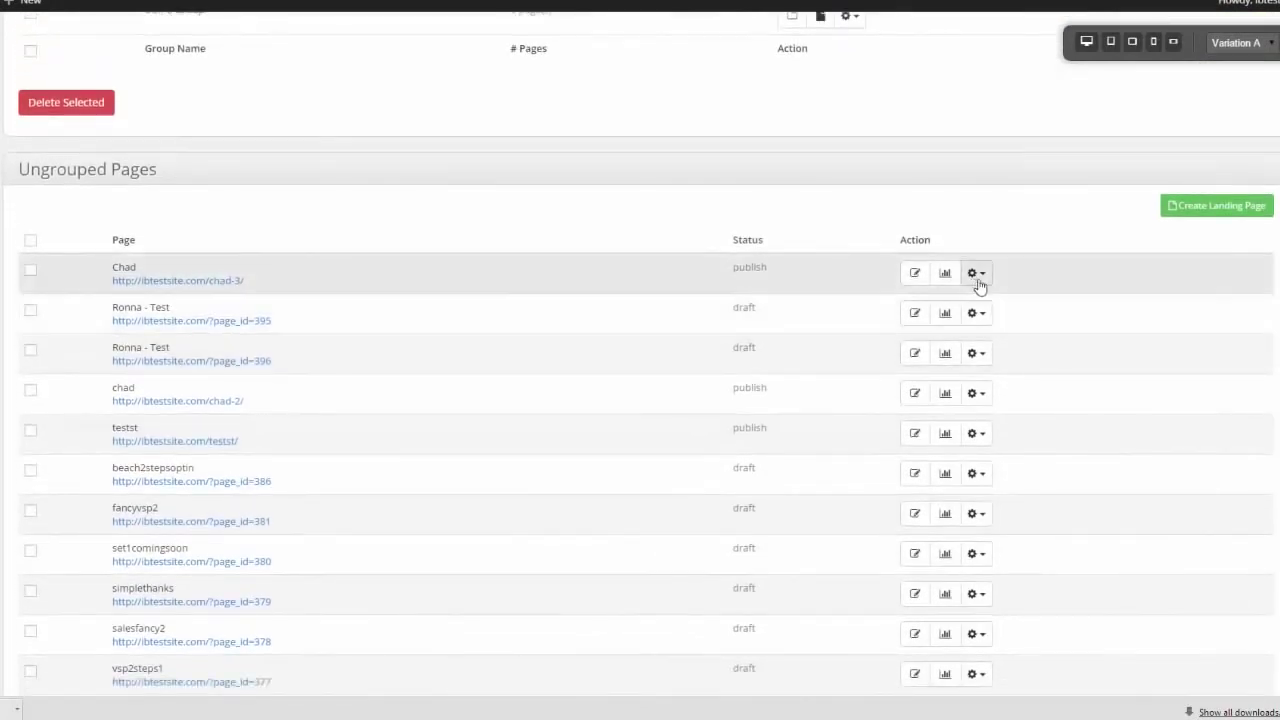
# Check the additional actions for the first ungrouped page, and review its visitor chart and today's conversion summary.
pyautogui.click(977, 275)
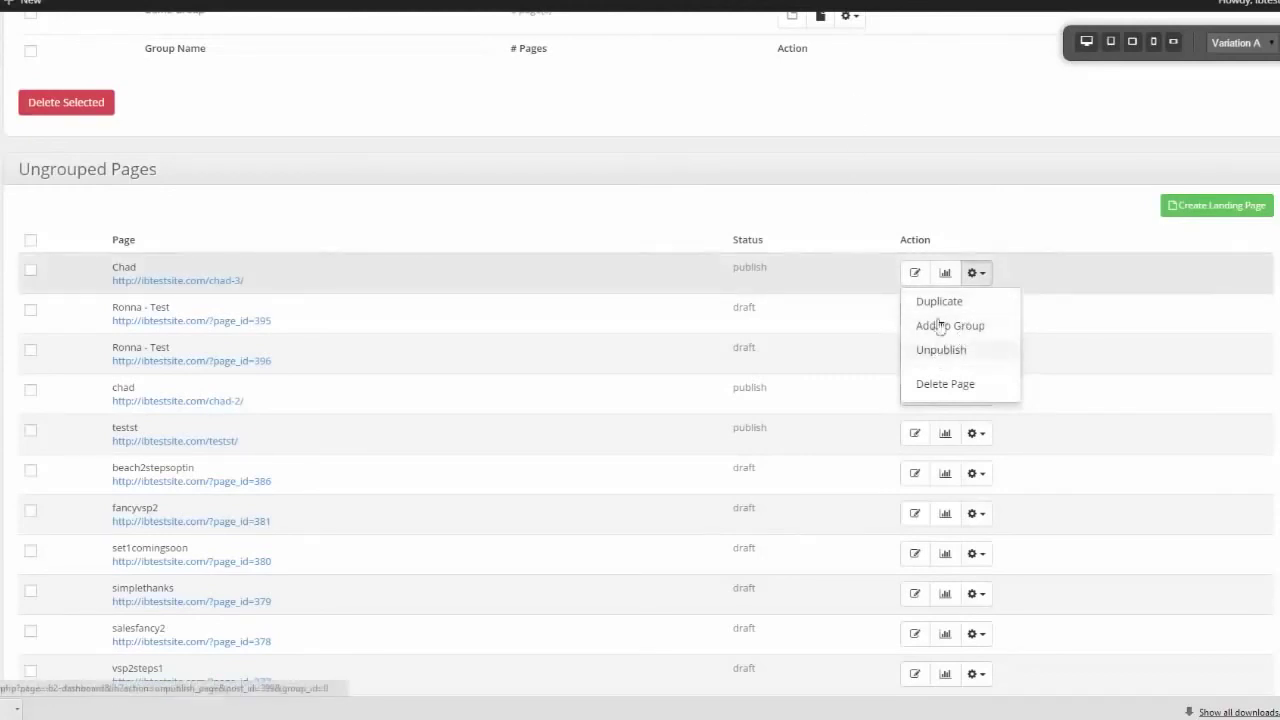
pyautogui.click(945, 274)
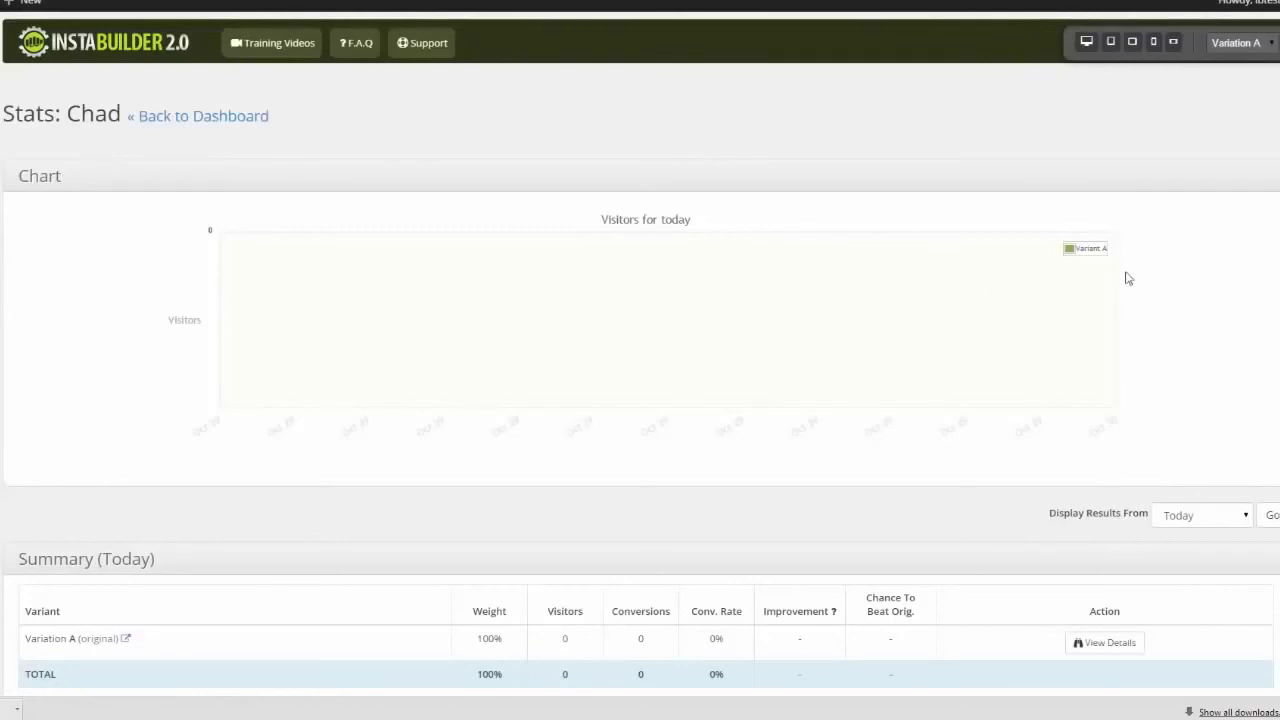
pyautogui.scroll(-2, 640, 400)
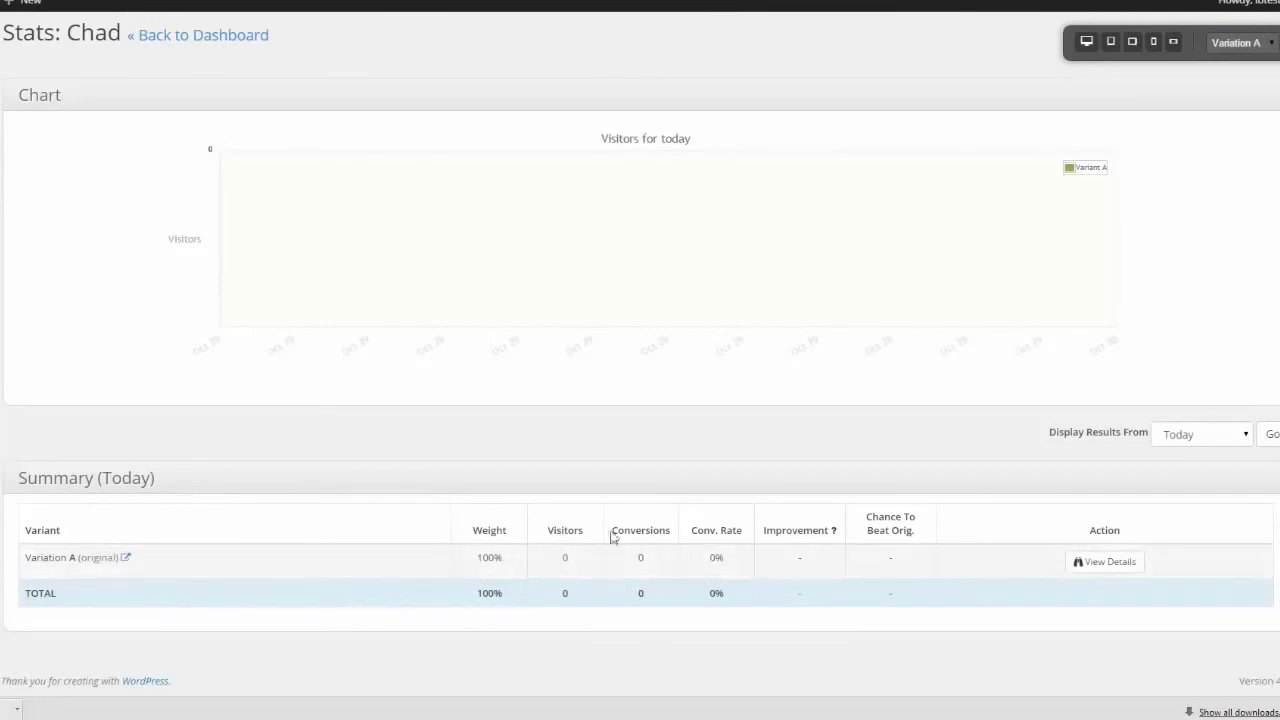
pyautogui.scroll(1, 640, 400)
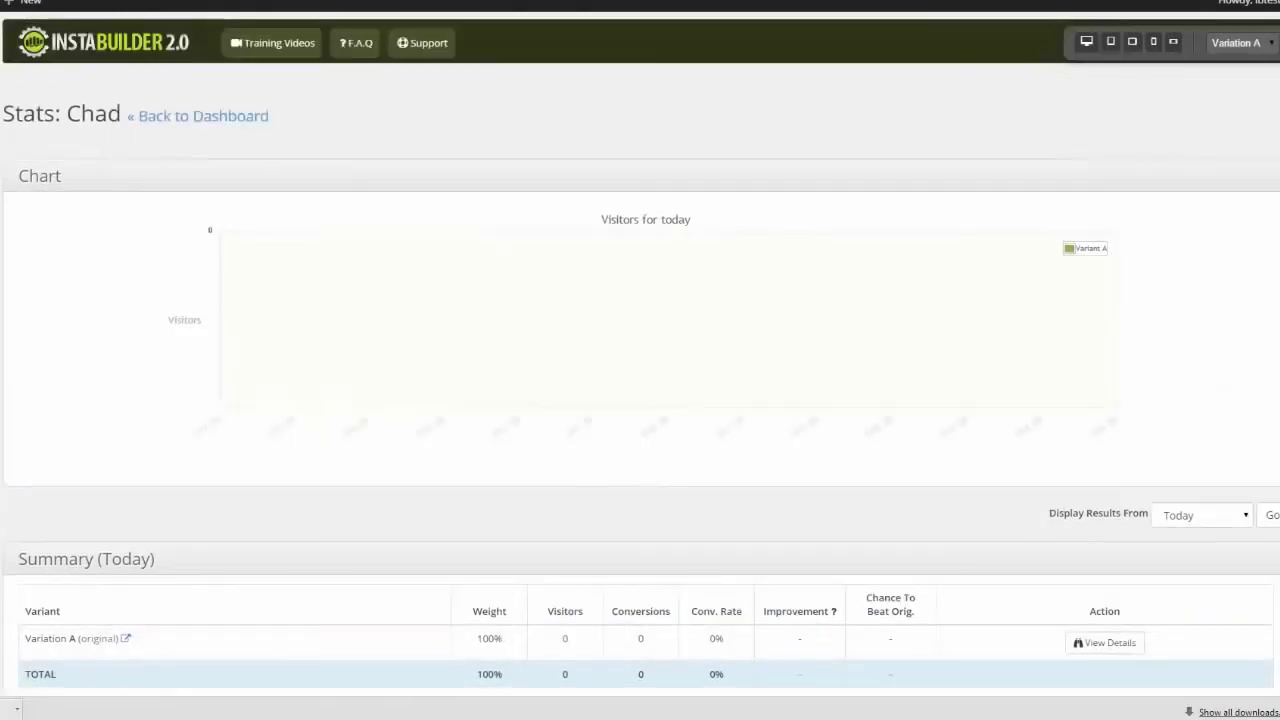